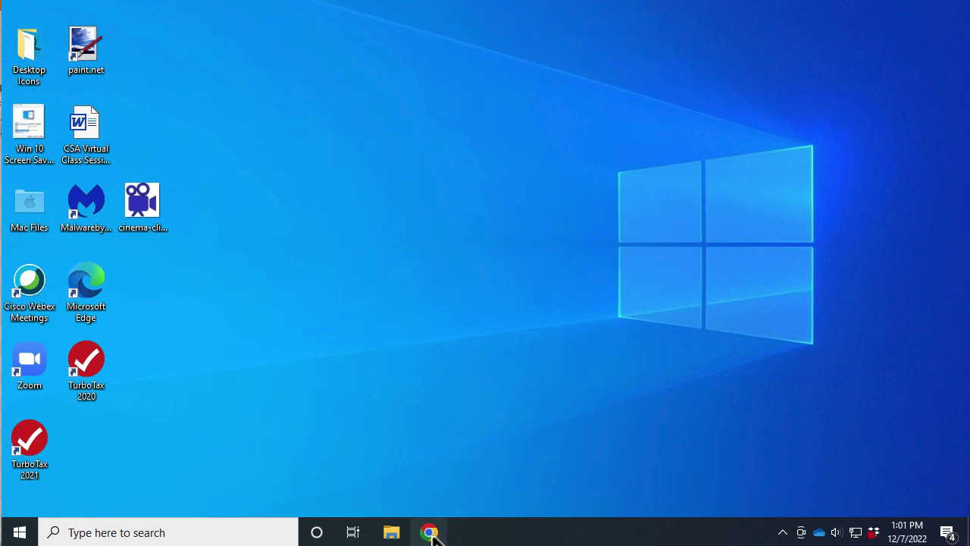
Open Chrome and load the techhelptoday.com/videos page
{"action": "left_click", "coordinate": [430, 533]}
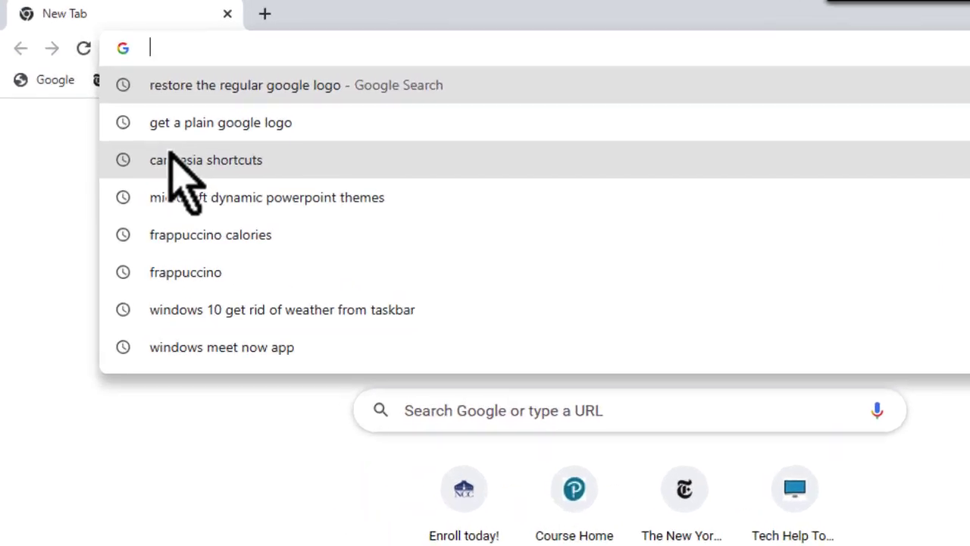
{"action": "type", "text": "techg"}
{"action": "key", "text": "BackSpace"}
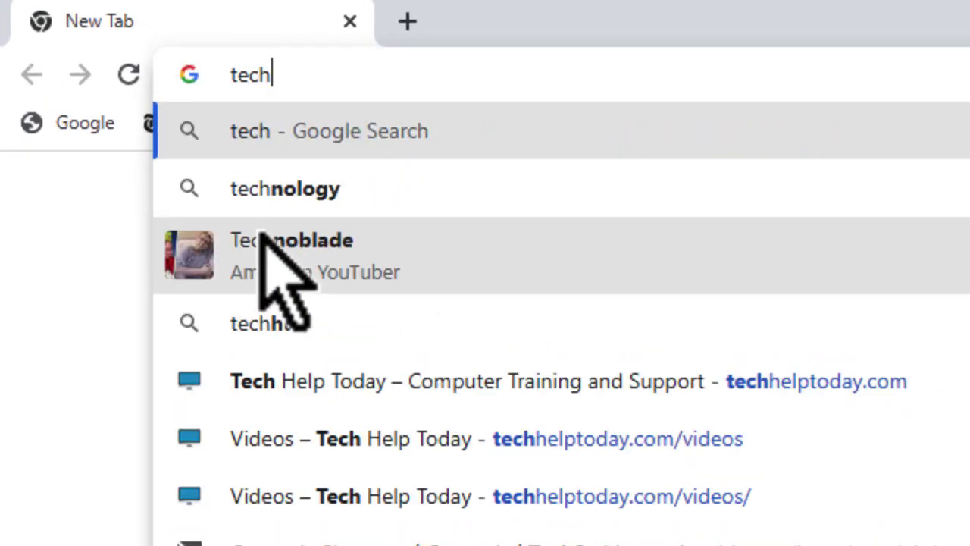
{"action": "type", "text": "helptoday.com"}
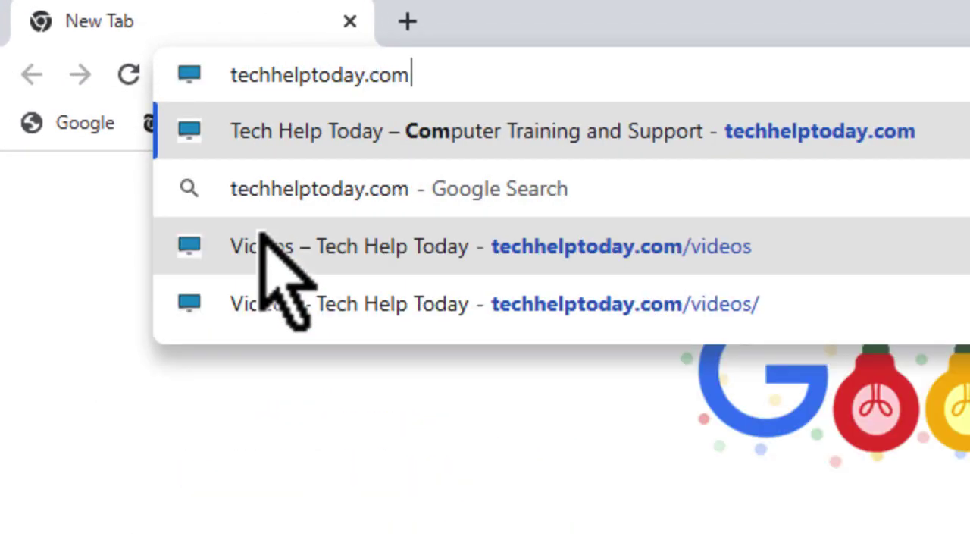
{"action": "type", "text": "/videos"}
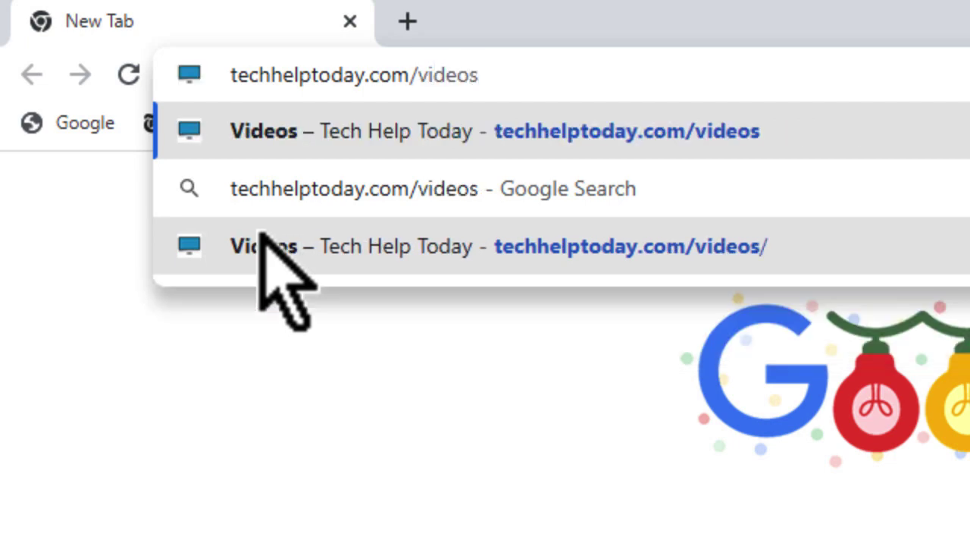
{"action": "key", "text": "Return"}
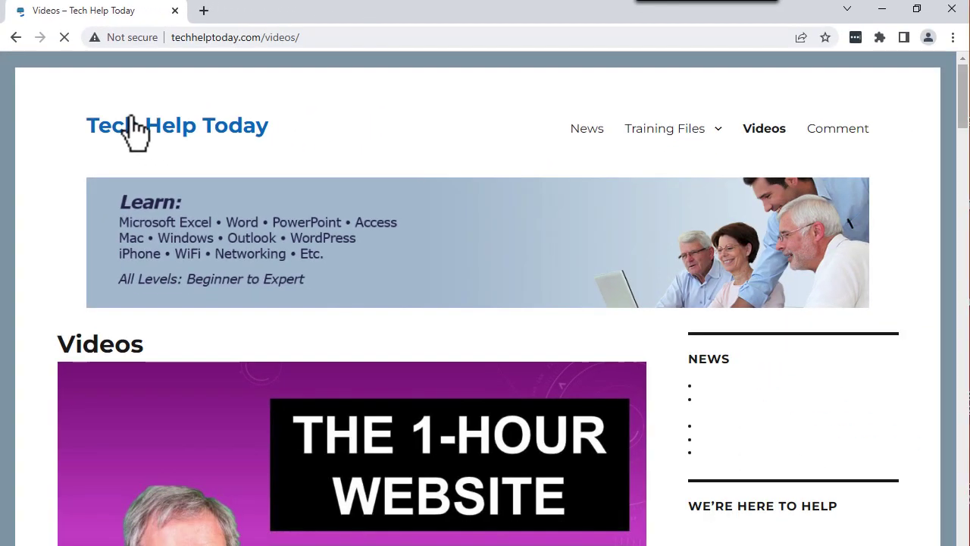
{"action": "scroll", "coordinate": [340, 288], "scroll_direction": "down", "scroll_amount": 4}
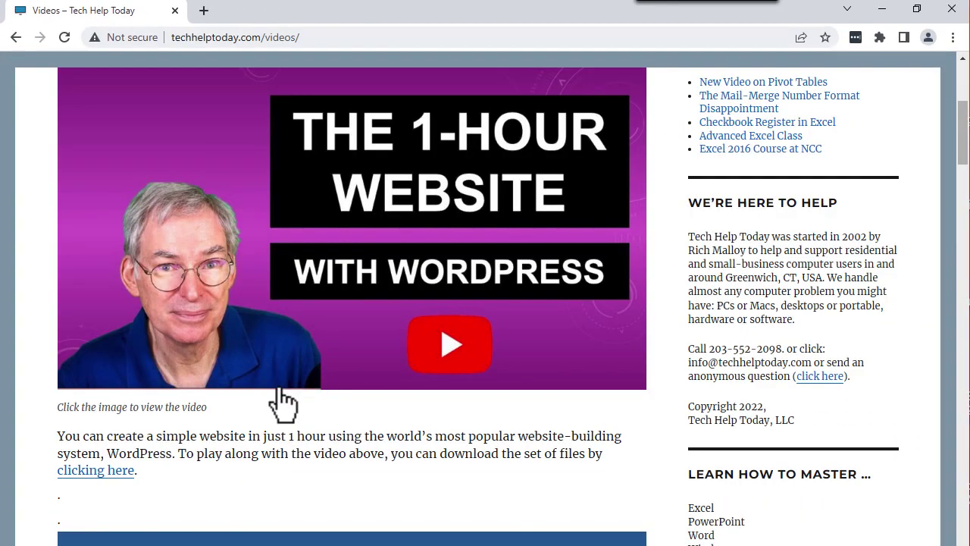
Download Website-Files.zip and show it in its Downloads folder
{"action": "left_click", "coordinate": [90, 476]}
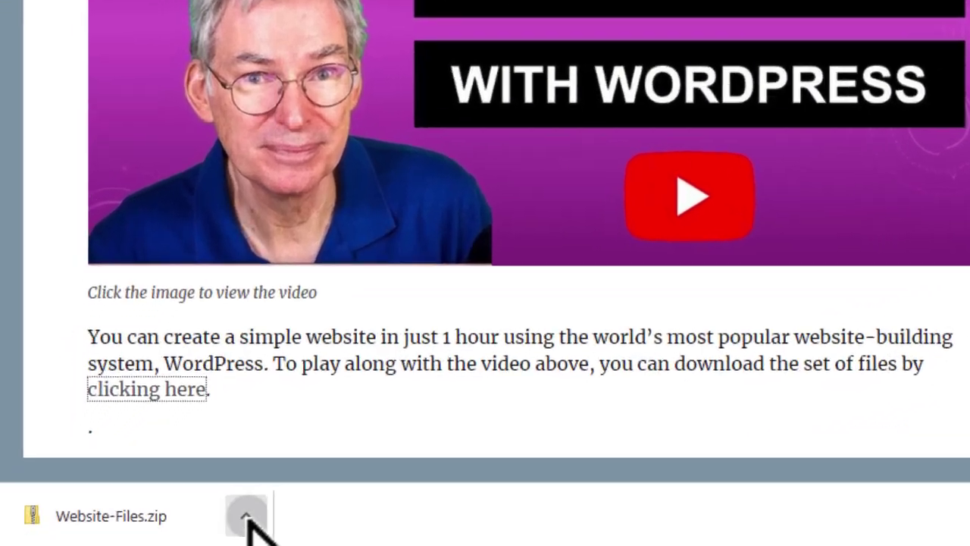
{"action": "left_click", "coordinate": [160, 526]}
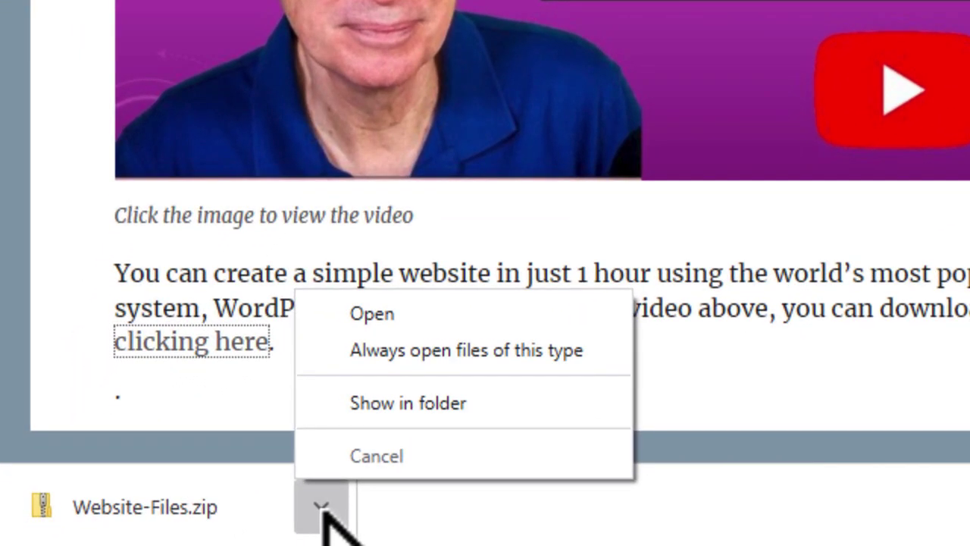
{"action": "left_click", "coordinate": [417, 402]}
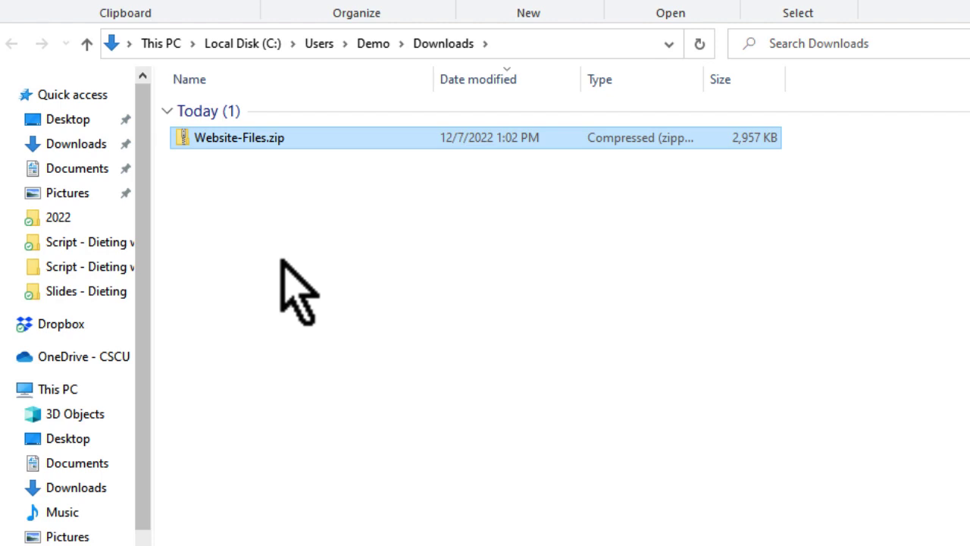
Extract Website-Files.zip into a newly created Documents\Website folder
{"action": "right_click", "coordinate": [227, 139]}
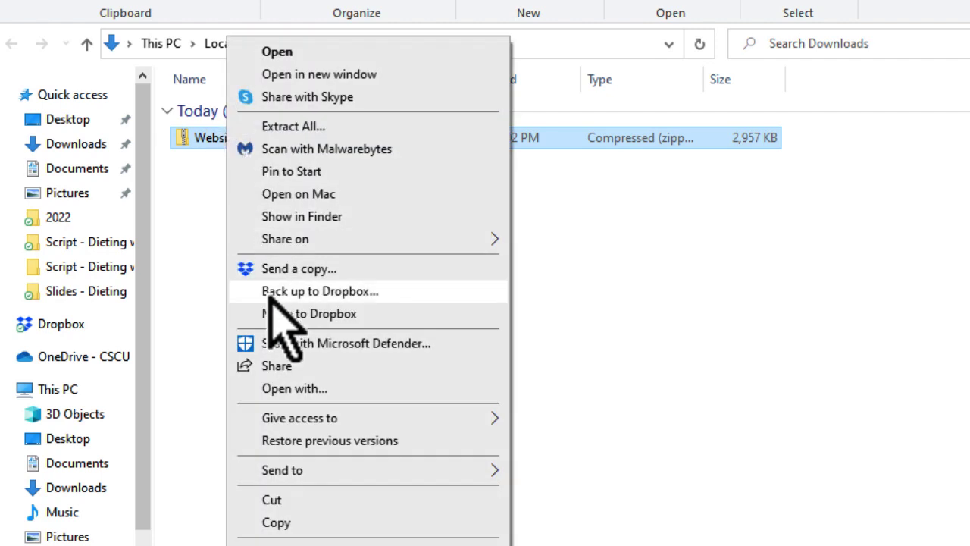
{"action": "left_click", "coordinate": [294, 127]}
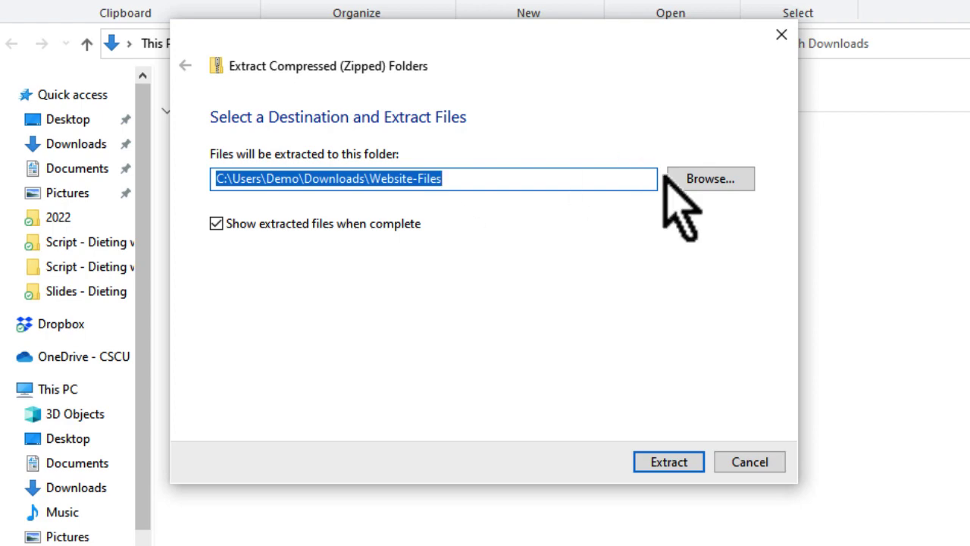
{"action": "left_click", "coordinate": [701, 182]}
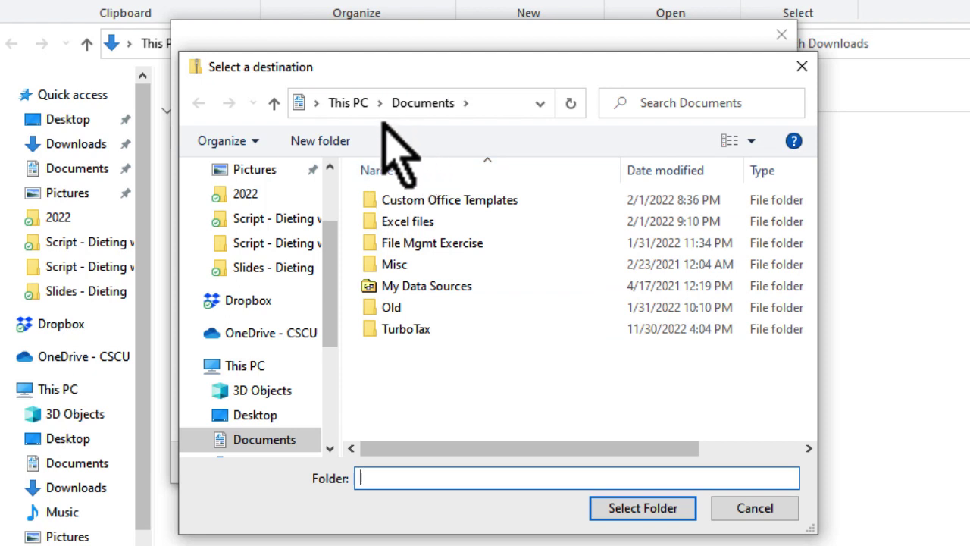
{"action": "left_click", "coordinate": [320, 144]}
{"action": "type", "text": "We"}
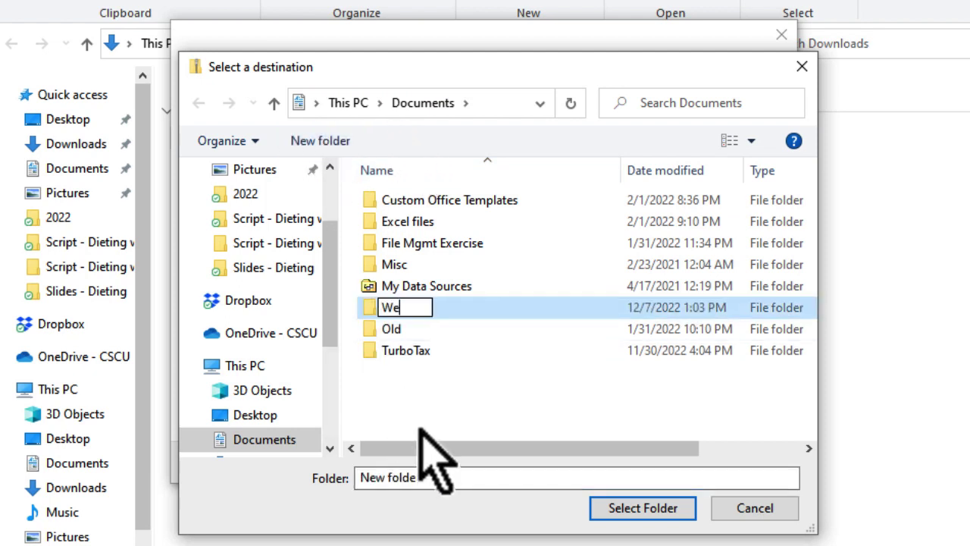
{"action": "type", "text": "bsite"}
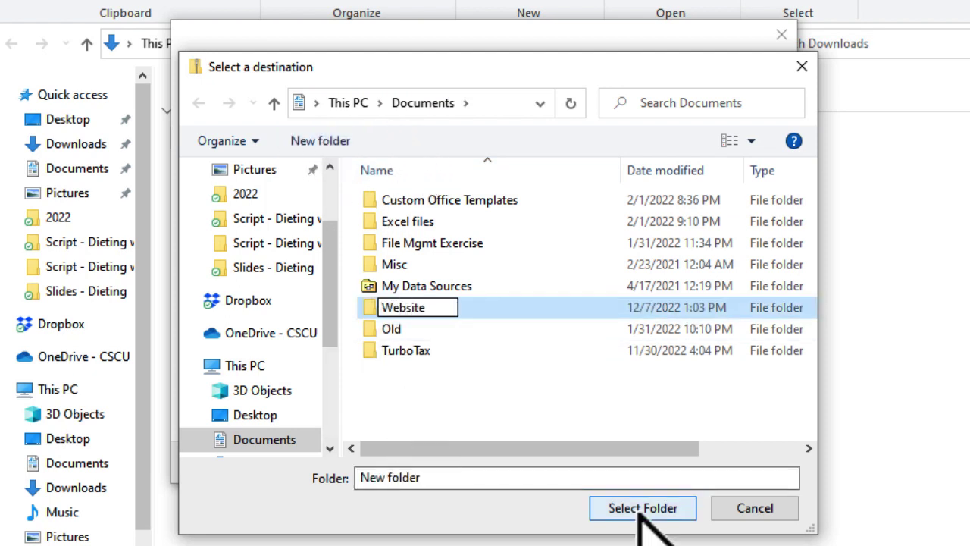
{"action": "key", "text": "Return"}
{"action": "left_click", "coordinate": [643, 509]}
{"action": "left_click", "coordinate": [670, 464]}
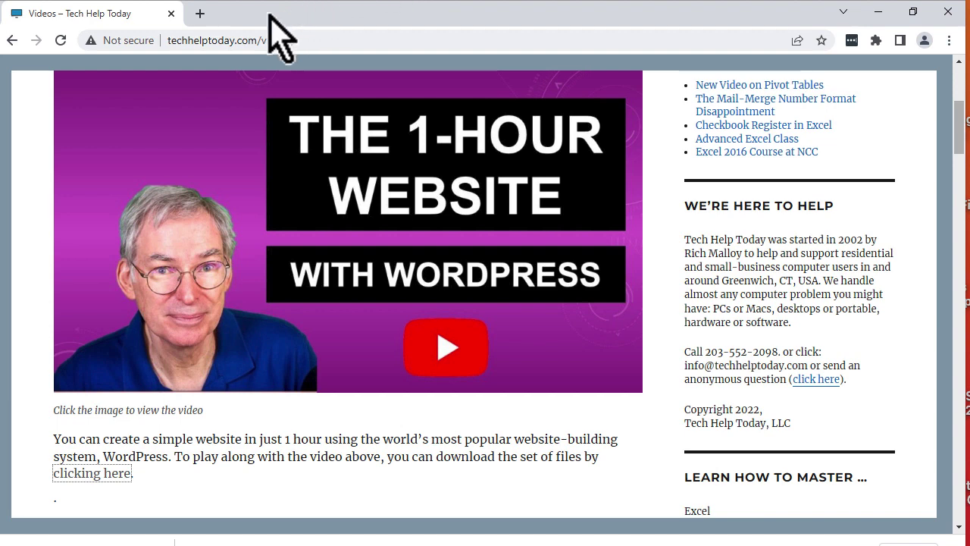
Go to wordpress.com in a new tab and start creating a website
{"action": "left_click", "coordinate": [200, 14]}
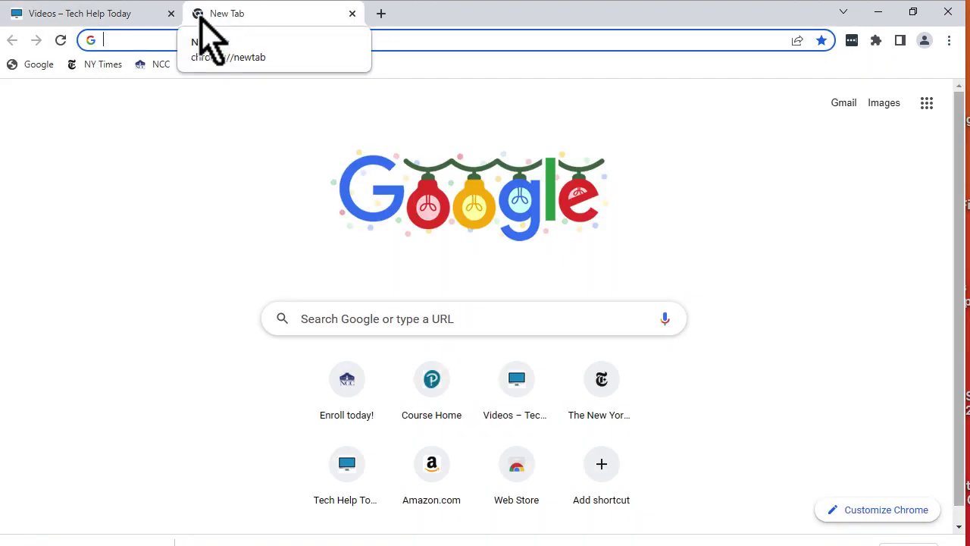
{"action": "type", "text": "wor"}
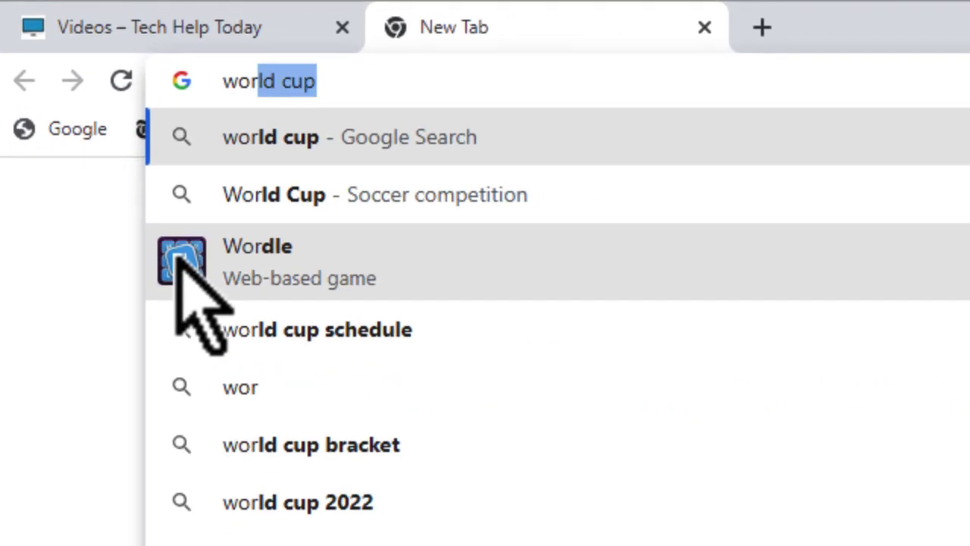
{"action": "type", "text": "dpress.com"}
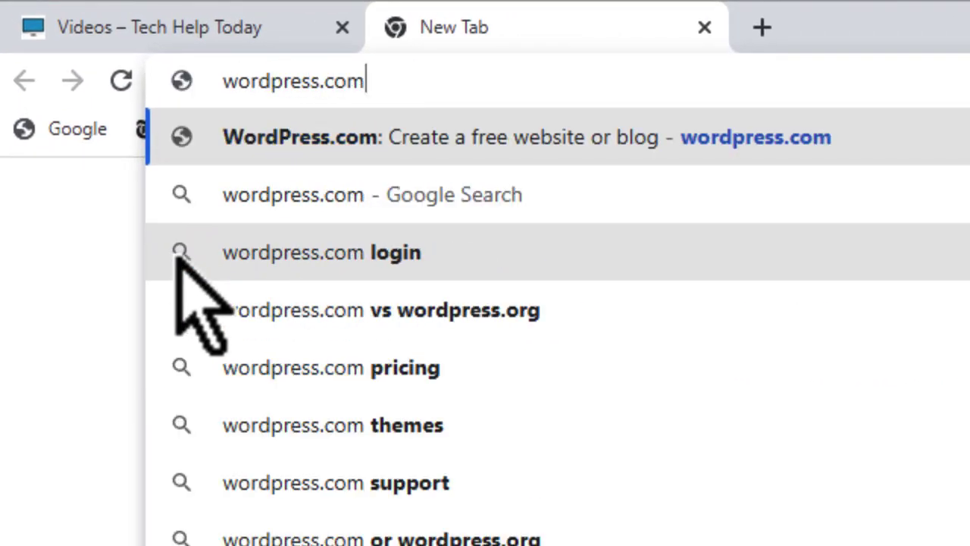
{"action": "key", "text": "Return"}
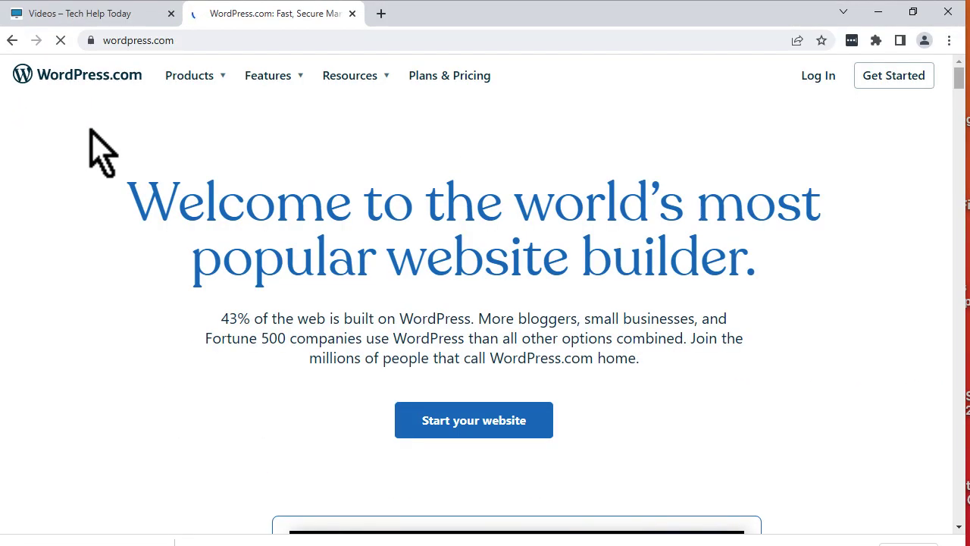
{"action": "scroll", "coordinate": [489, 352], "scroll_direction": "down", "scroll_amount": 1}
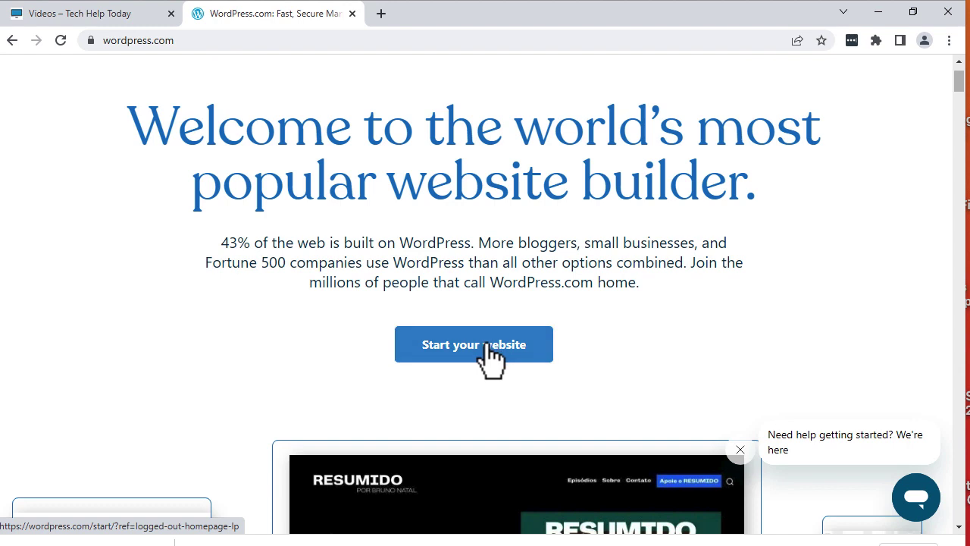
{"action": "left_click", "coordinate": [482, 345]}
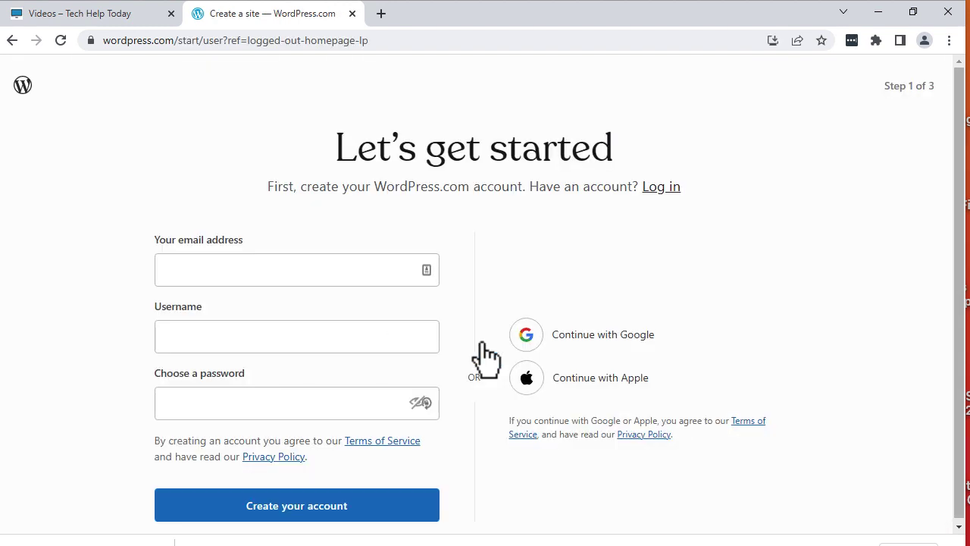
Paste the account e-mail address and begin entering the username
{"action": "left_click", "coordinate": [238, 274]}
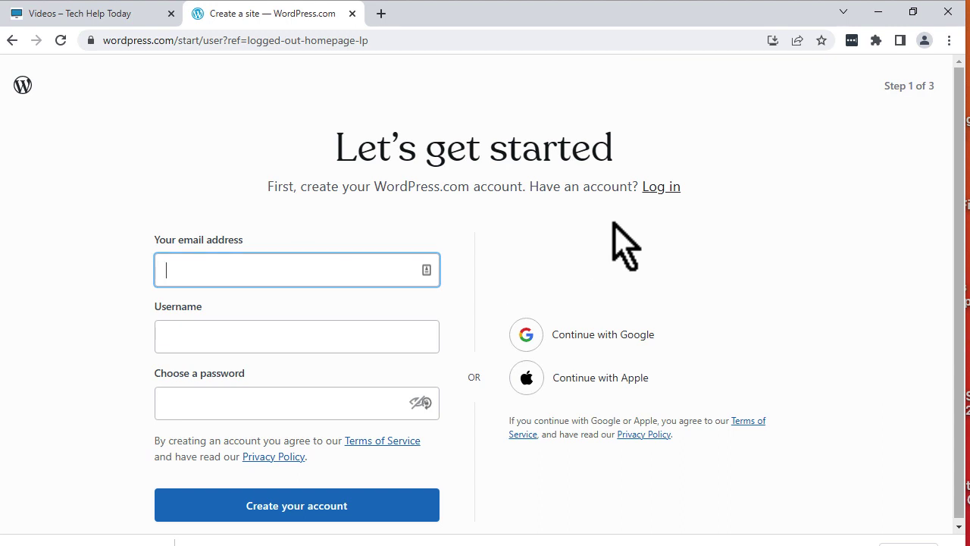
{"action": "key", "text": "ctrl+v"}
{"action": "key", "text": "Tab"}
{"action": "type", "text": "j"}
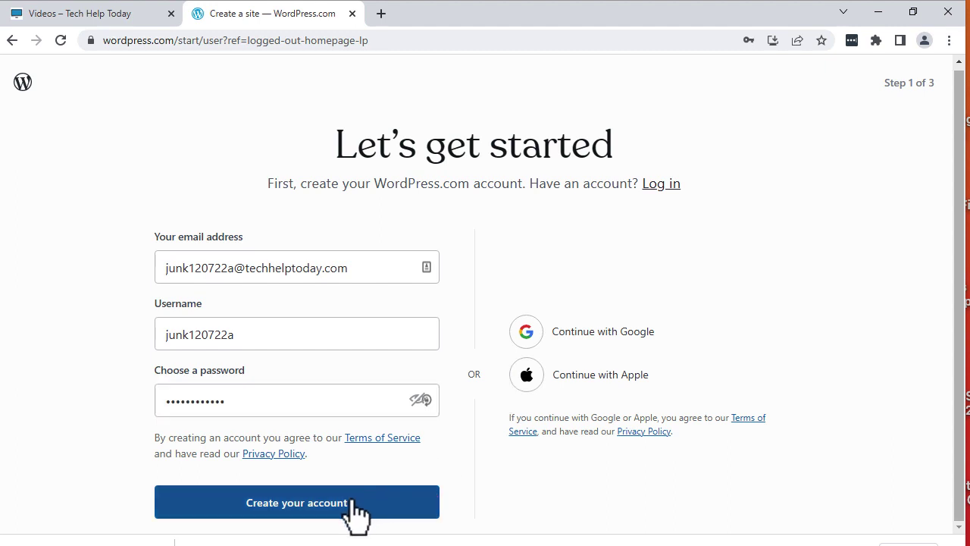
Create the account and search domains for 'make believe inn small village'
{"action": "left_click", "coordinate": [334, 516]}
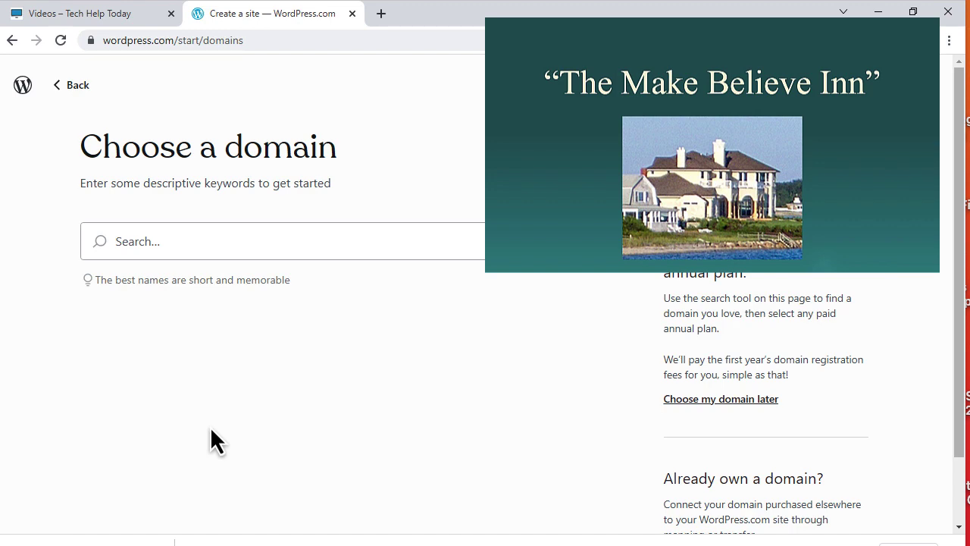
{"action": "type", "text": "make believe inn"}
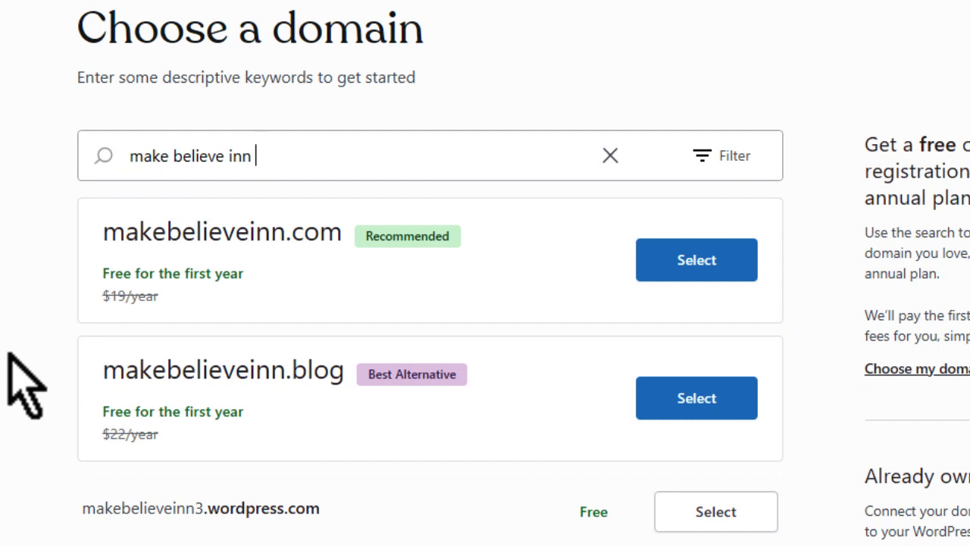
{"action": "type", "text": "small village"}
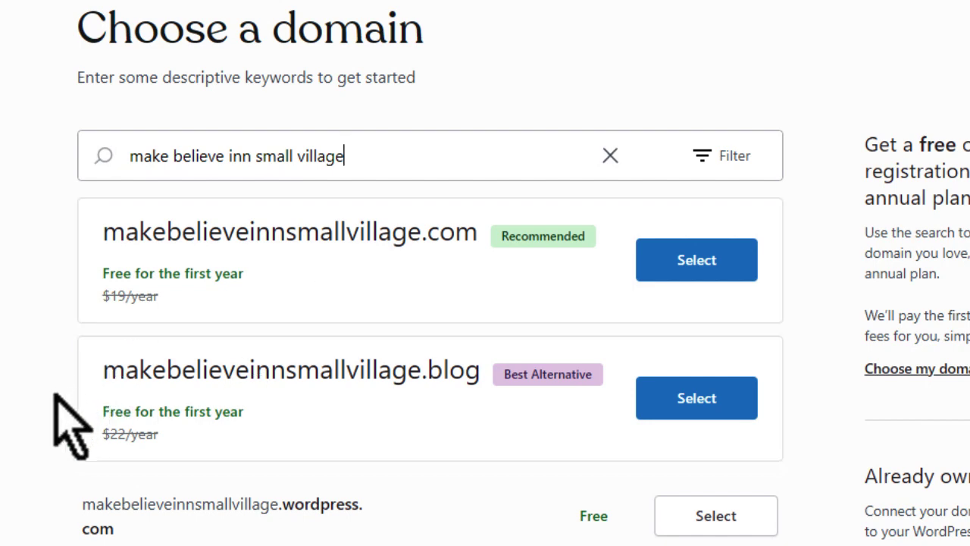
{"action": "scroll", "coordinate": [61, 402], "scroll_direction": "down", "scroll_amount": 3}
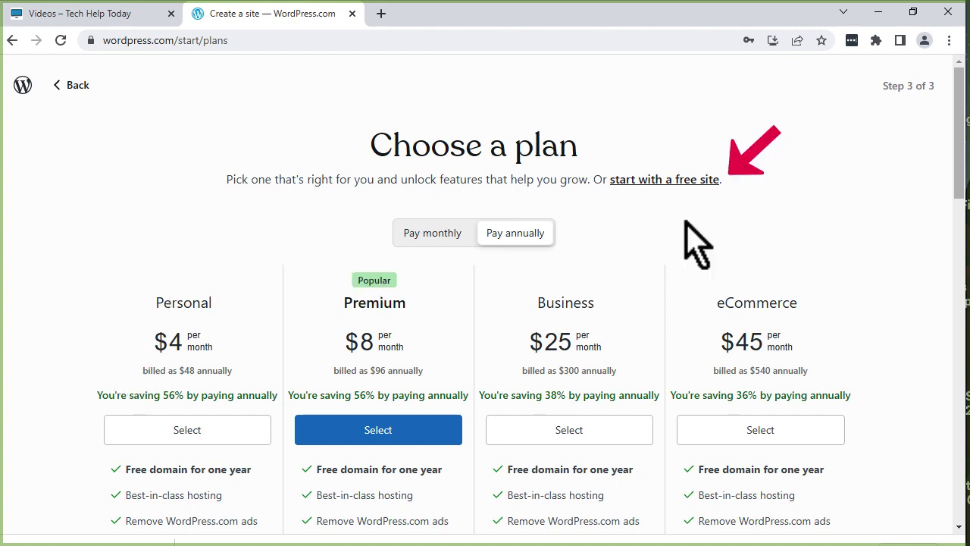
Start with a free site and choose promoting myself or a business as the goal
{"action": "left_click", "coordinate": [657, 180]}
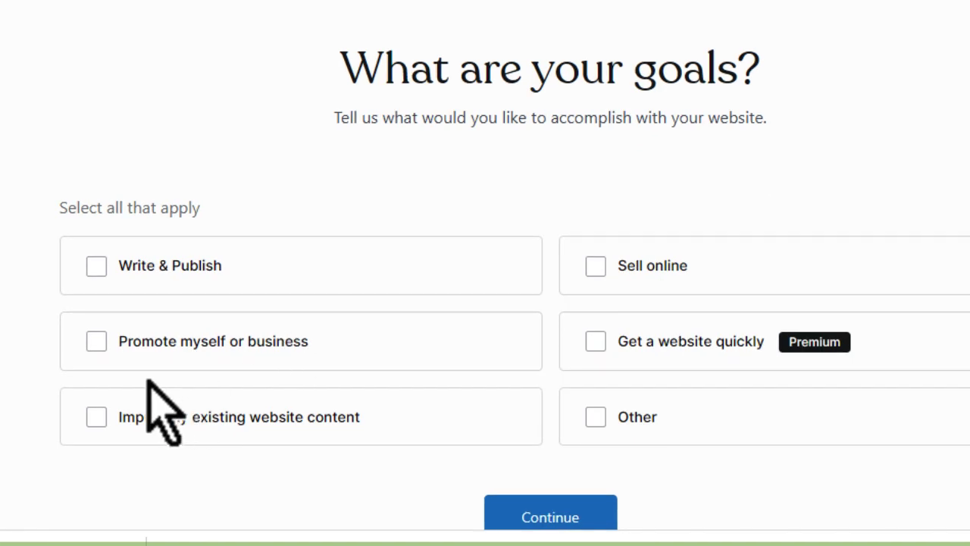
{"action": "left_click", "coordinate": [97, 343]}
{"action": "left_click", "coordinate": [567, 519]}
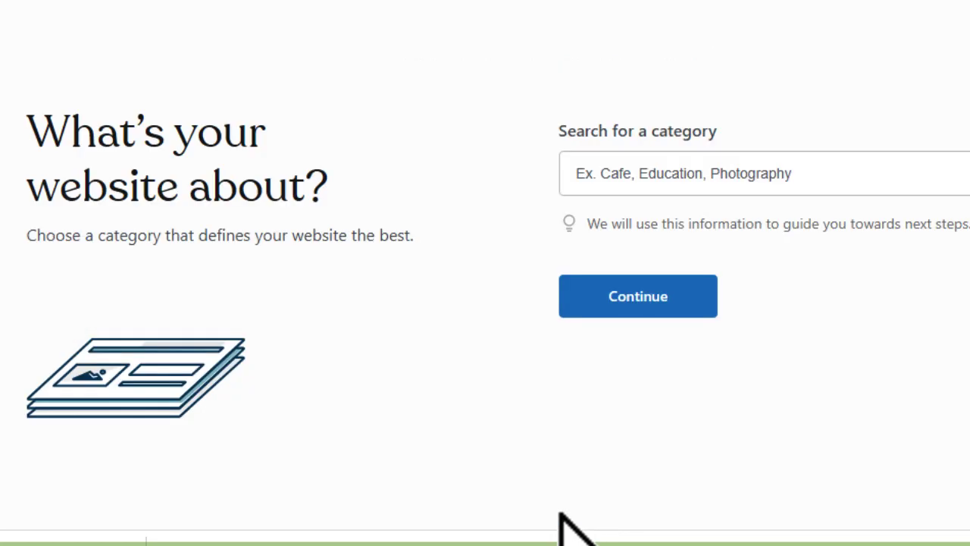
Set the site category to Travel & Transportation
{"action": "left_click", "coordinate": [684, 186]}
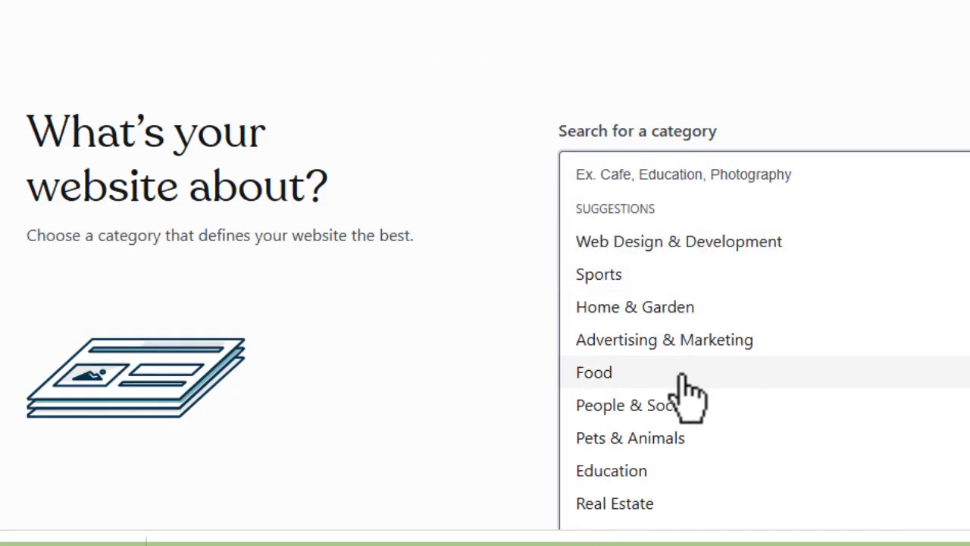
{"action": "scroll", "coordinate": [684, 383], "scroll_direction": "down", "scroll_amount": 2}
{"action": "scroll", "coordinate": [677, 376], "scroll_direction": "down", "scroll_amount": 3}
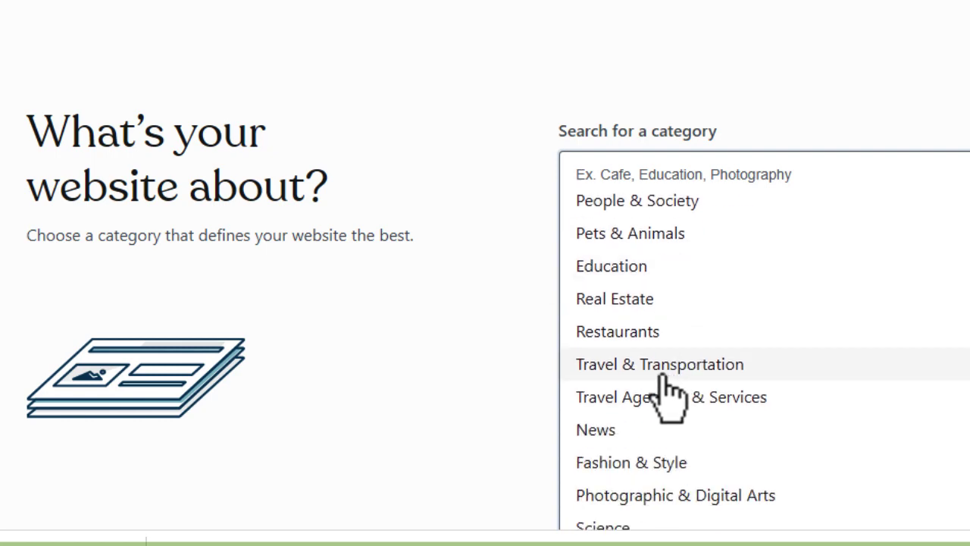
{"action": "left_click", "coordinate": [662, 368]}
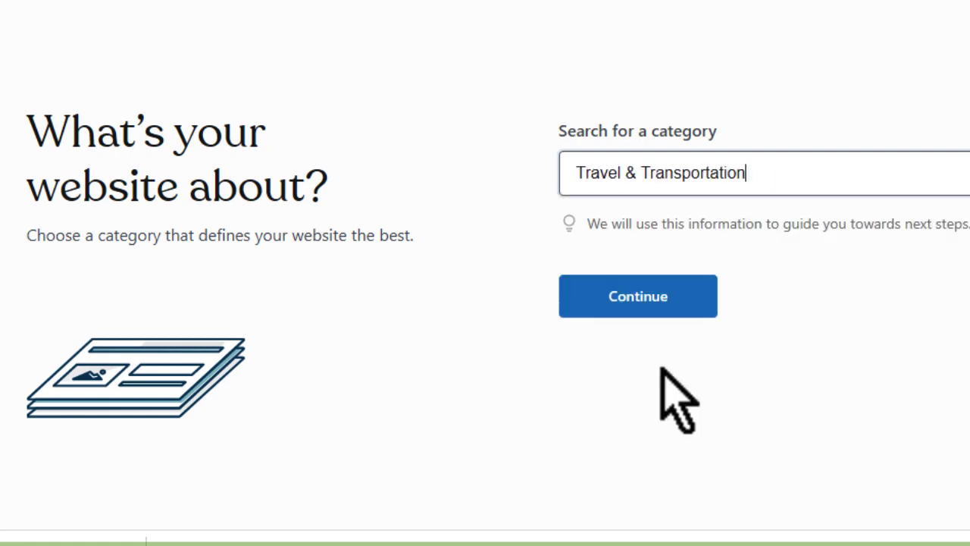
{"action": "left_click", "coordinate": [658, 312]}
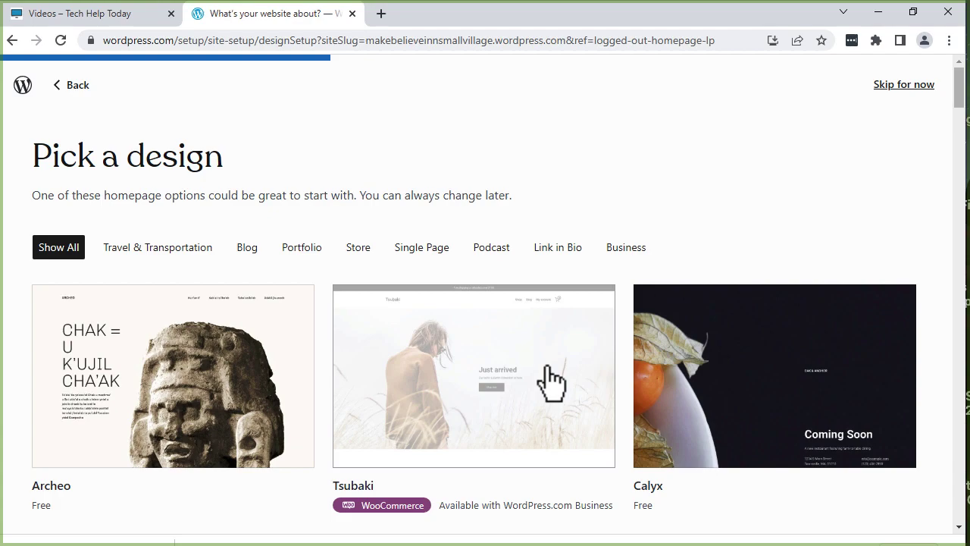
Filter designs to Travel & Transportation, preview the third design, and apply it
{"action": "scroll", "coordinate": [336, 407], "scroll_direction": "down", "scroll_amount": 20}
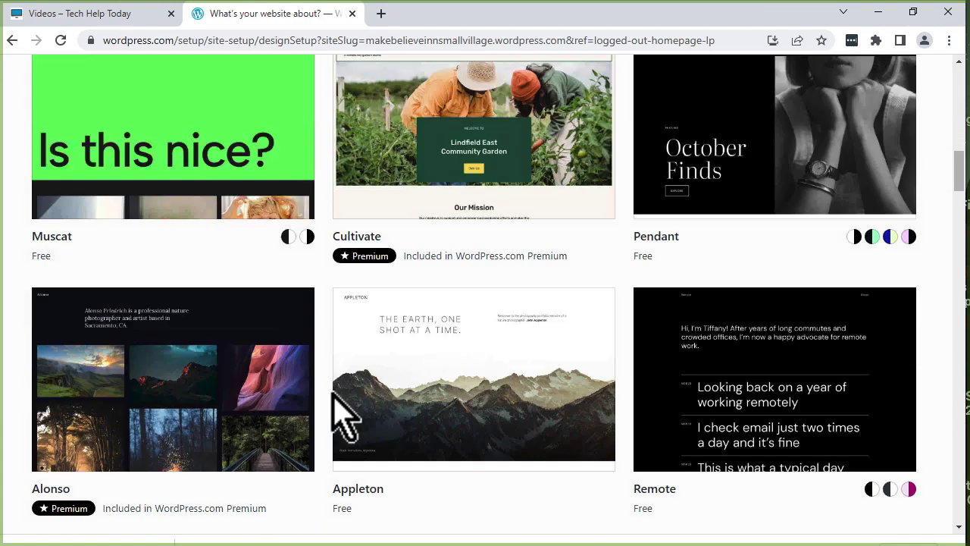
{"action": "scroll", "coordinate": [334, 413], "scroll_direction": "up", "scroll_amount": 20}
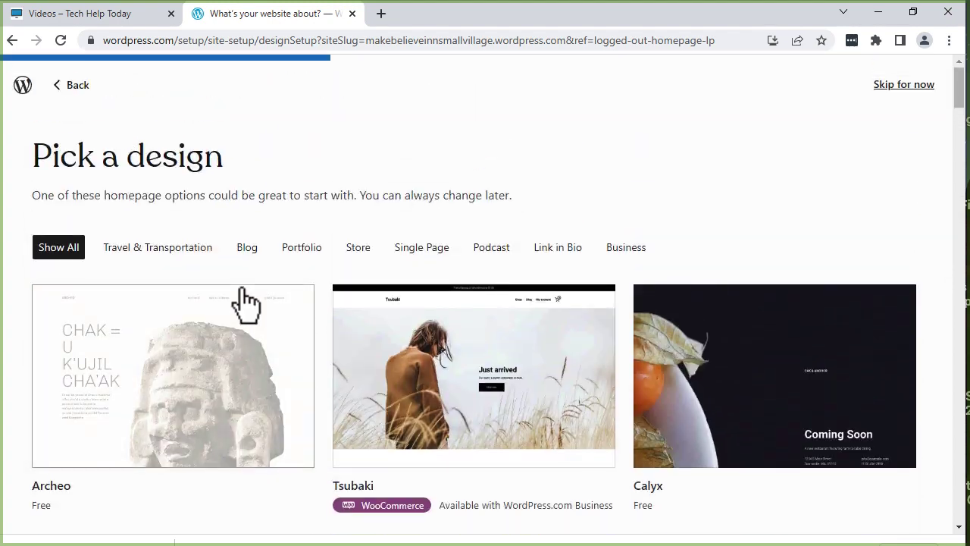
{"action": "left_click", "coordinate": [174, 250]}
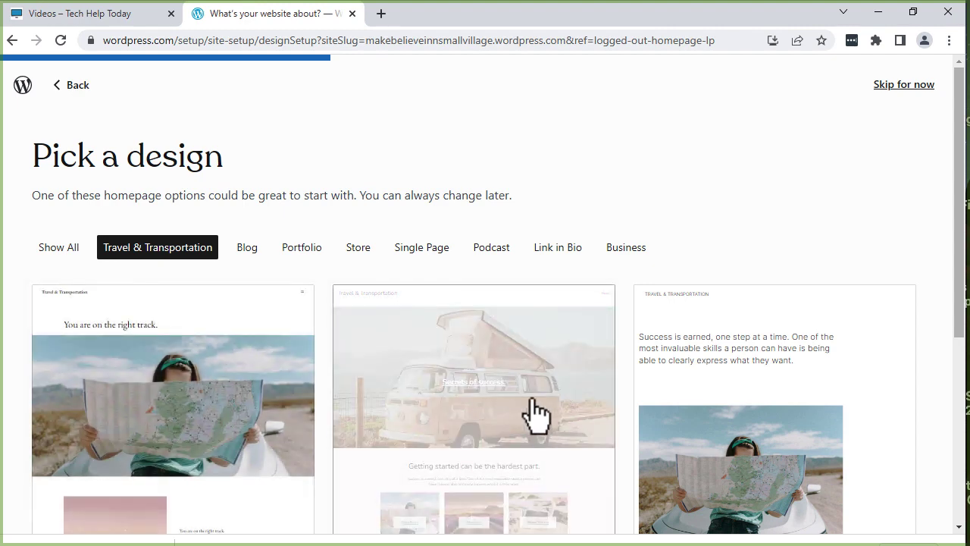
{"action": "scroll", "coordinate": [743, 369], "scroll_direction": "down", "scroll_amount": 2}
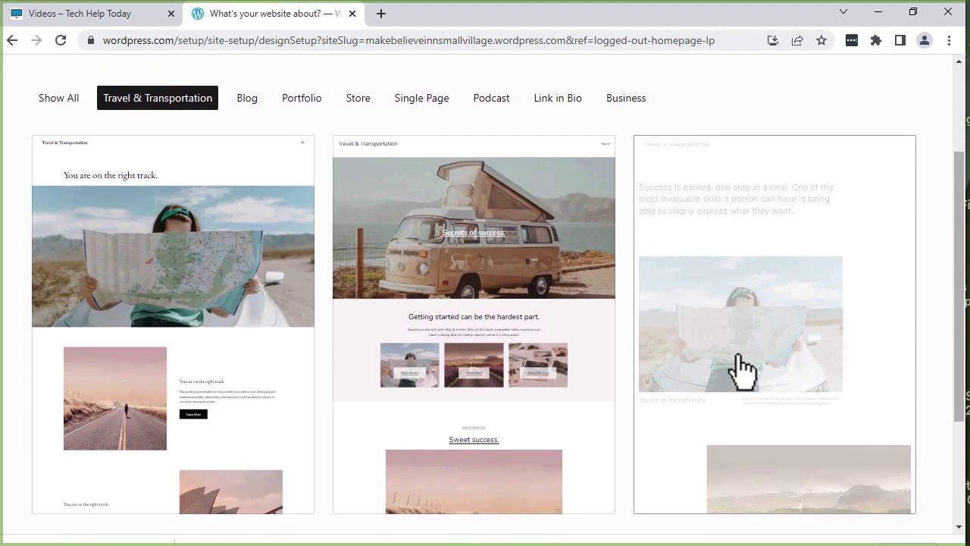
{"action": "scroll", "coordinate": [738, 356], "scroll_direction": "down", "scroll_amount": 2}
{"action": "left_click", "coordinate": [737, 355]}
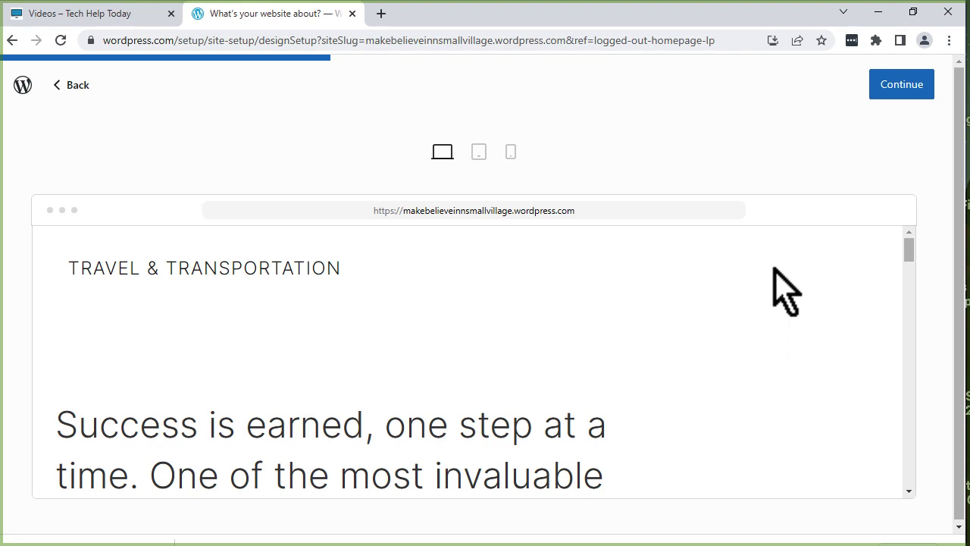
{"action": "scroll", "coordinate": [637, 398], "scroll_direction": "down", "scroll_amount": 3}
{"action": "scroll", "coordinate": [635, 393], "scroll_direction": "up", "scroll_amount": 5}
{"action": "left_click", "coordinate": [905, 91]}
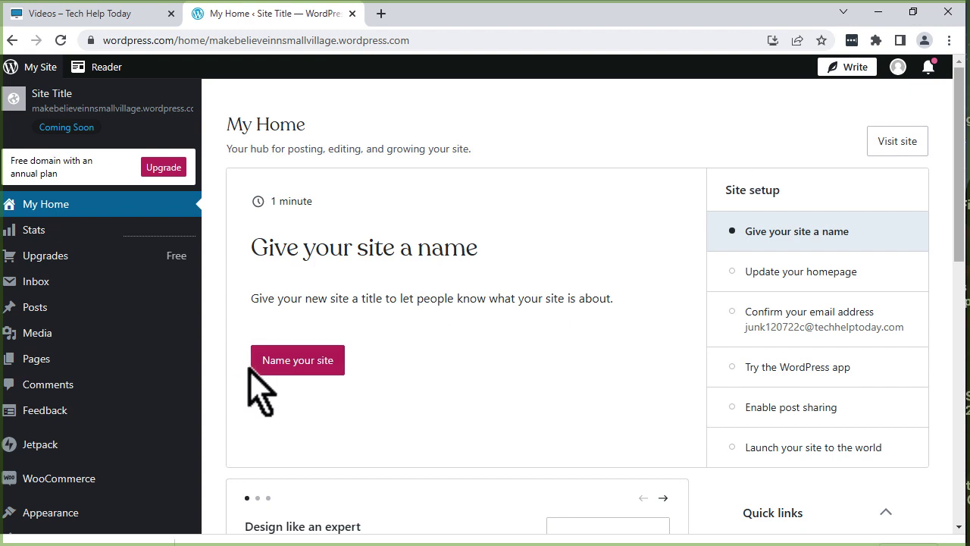
Enter site title 'The Make Believe Inn' and tagline 'When you can't find a better place to stay'
{"action": "left_click", "coordinate": [289, 361]}
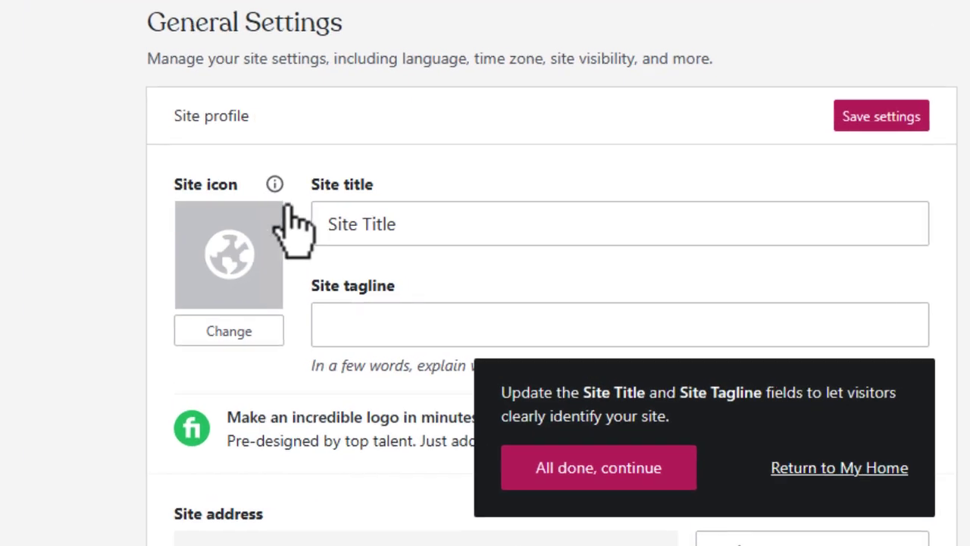
{"action": "left_click", "coordinate": [318, 221]}
{"action": "type", "text": "The Make Believe In"}
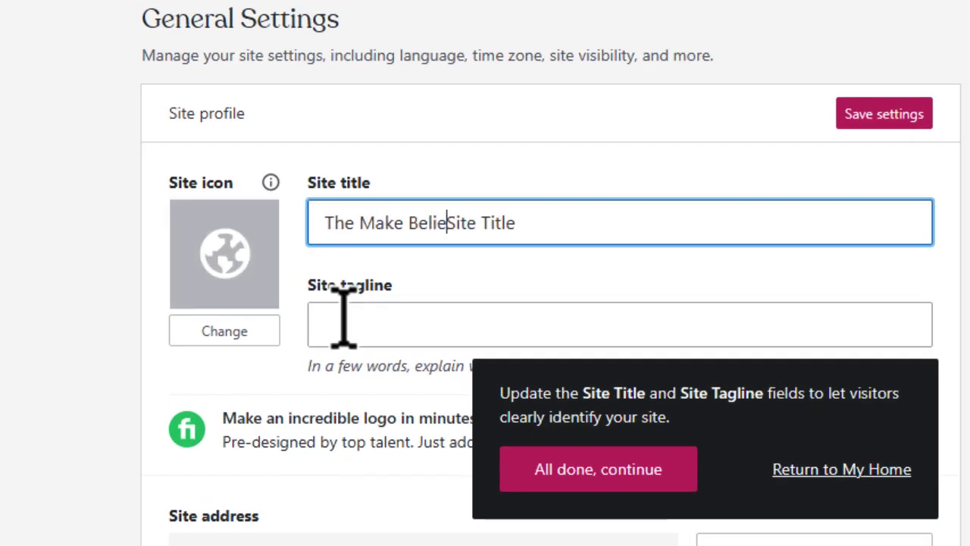
{"action": "type", "text": "n"}
{"action": "key", "text": "Delete"}
{"action": "key", "text": "Delete"}
{"action": "key", "text": "Delete"}
{"action": "key", "text": "Delete"}
{"action": "key", "text": "Delete"}
{"action": "key", "text": "Delete"}
{"action": "key", "text": "Delete"}
{"action": "key", "text": "Delete"}
{"action": "key", "text": "Delete"}
{"action": "key", "text": "Delete"}
{"action": "left_click", "coordinate": [345, 319]}
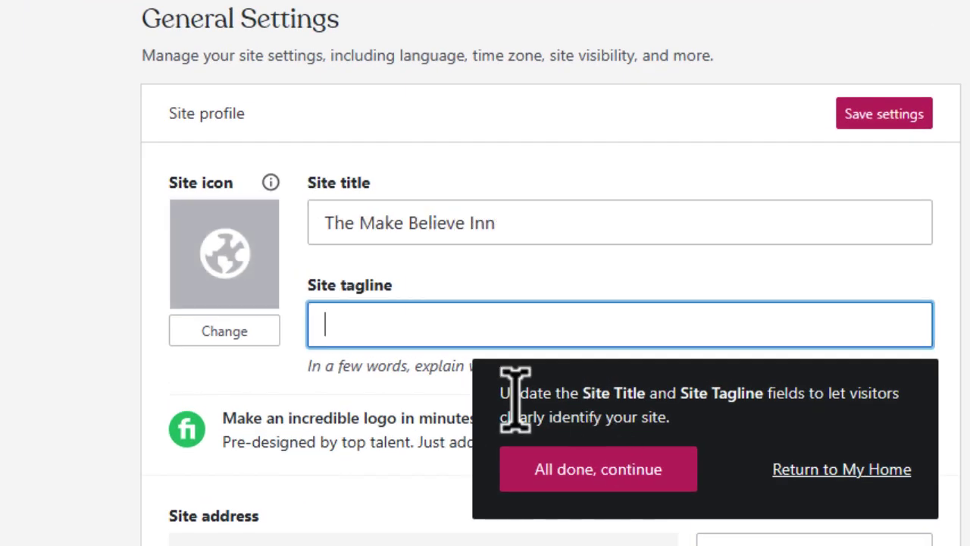
{"action": "type", "text": "When you can't find a better place to stay"}
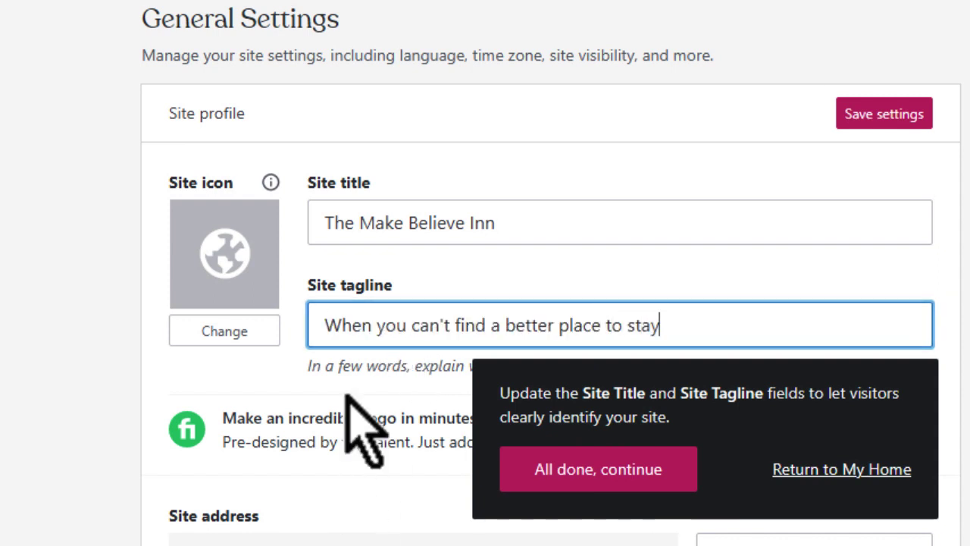
Save the new title and tagline and return to My Home
{"action": "left_click", "coordinate": [561, 470]}
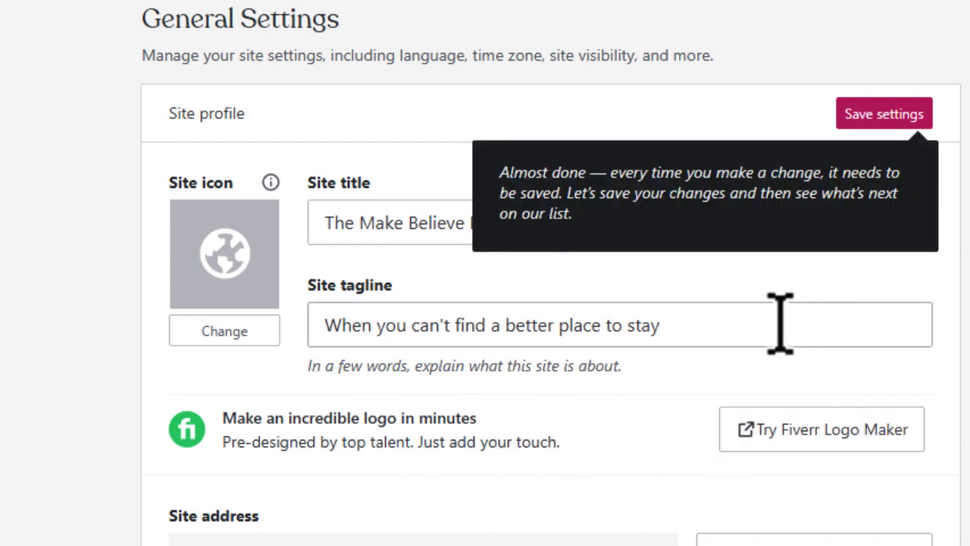
{"action": "left_click", "coordinate": [886, 116]}
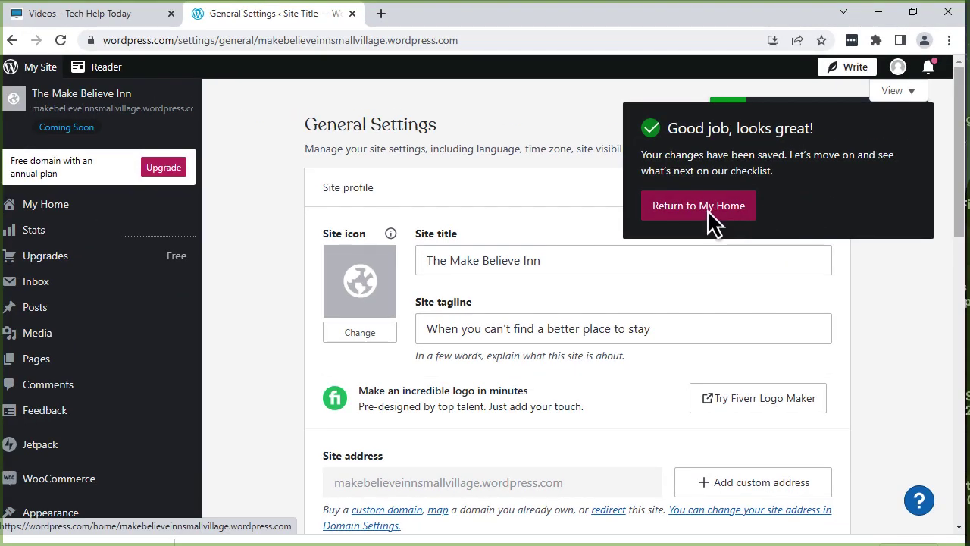
{"action": "left_click", "coordinate": [707, 210]}
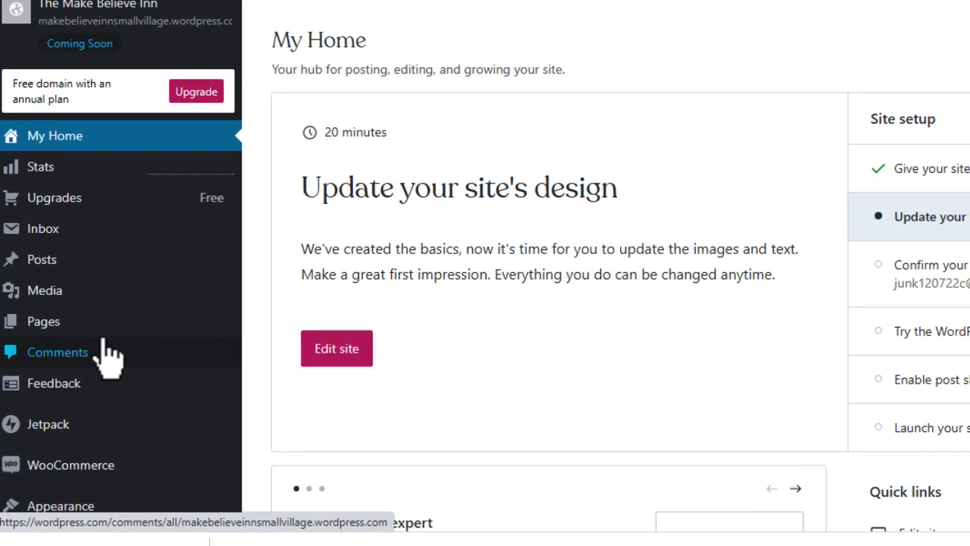
{"action": "mouse_move", "coordinate": [70, 520]}
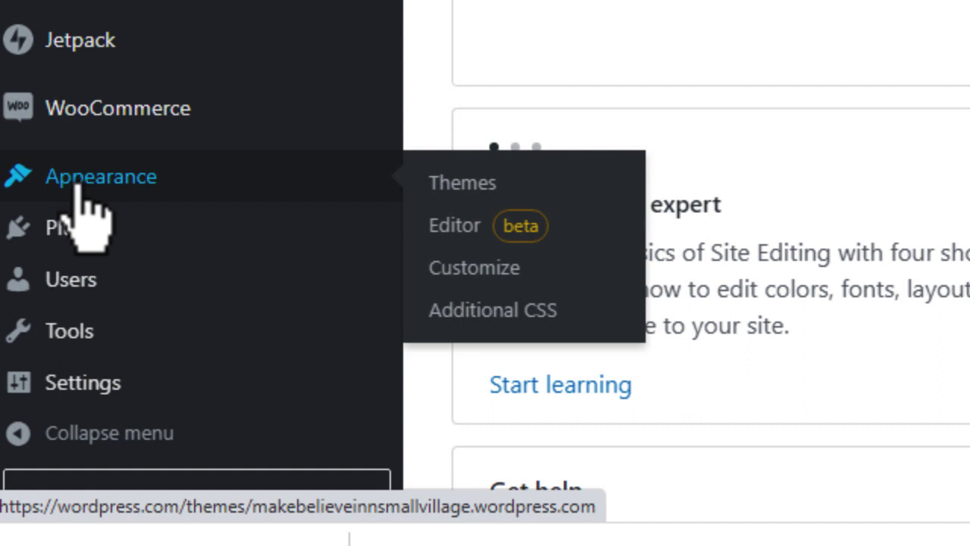
Open the themes list and search for 'twenty'
{"action": "left_click", "coordinate": [476, 195]}
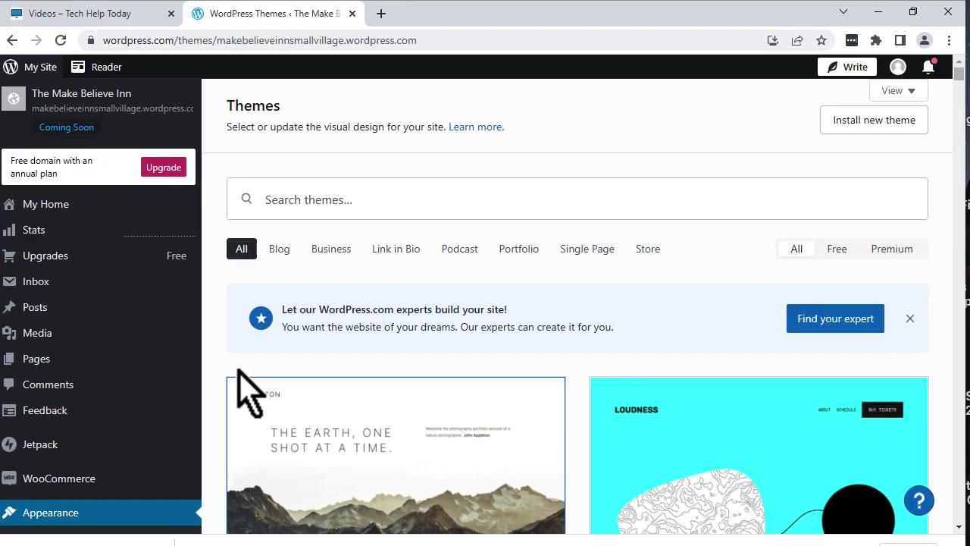
{"action": "scroll", "coordinate": [314, 433], "scroll_direction": "down", "scroll_amount": 5}
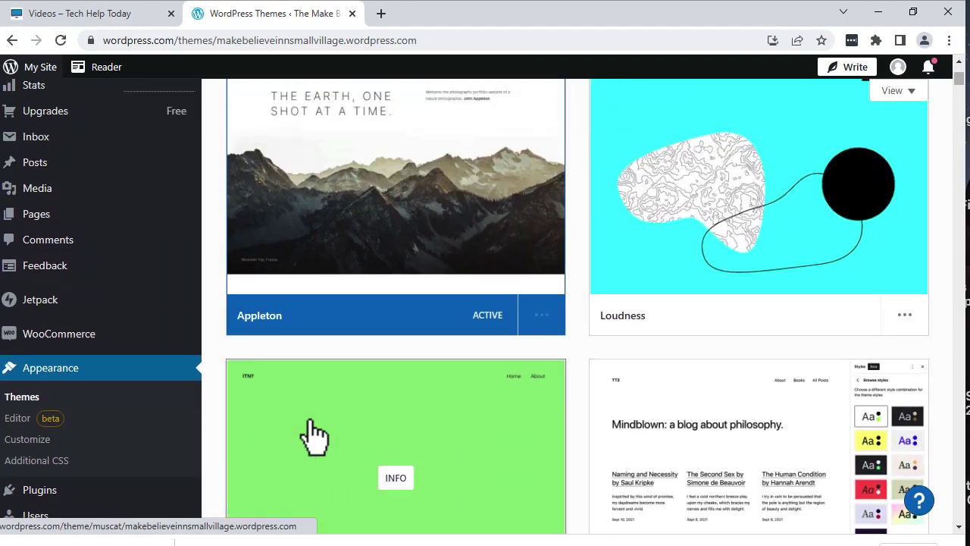
{"action": "scroll", "coordinate": [314, 433], "scroll_direction": "up", "scroll_amount": 5}
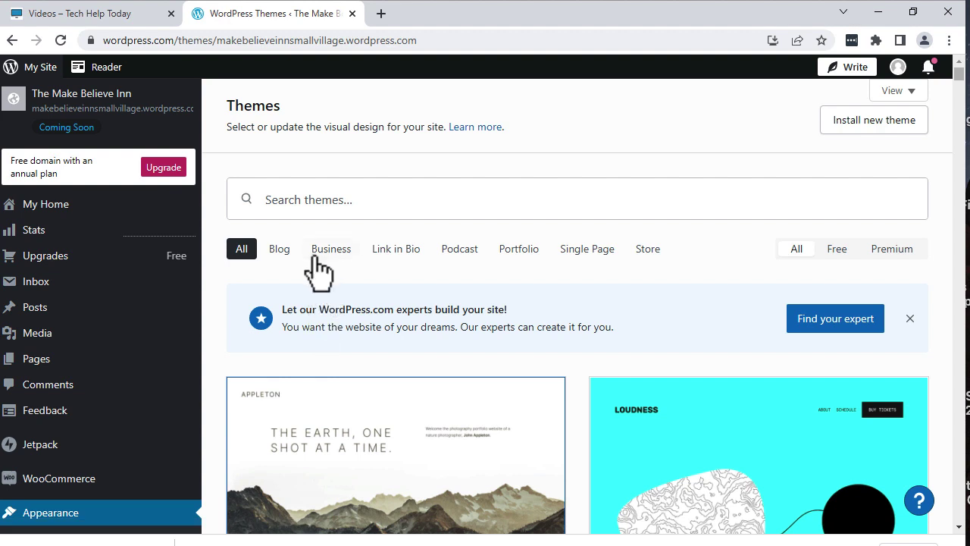
{"action": "left_click", "coordinate": [320, 201]}
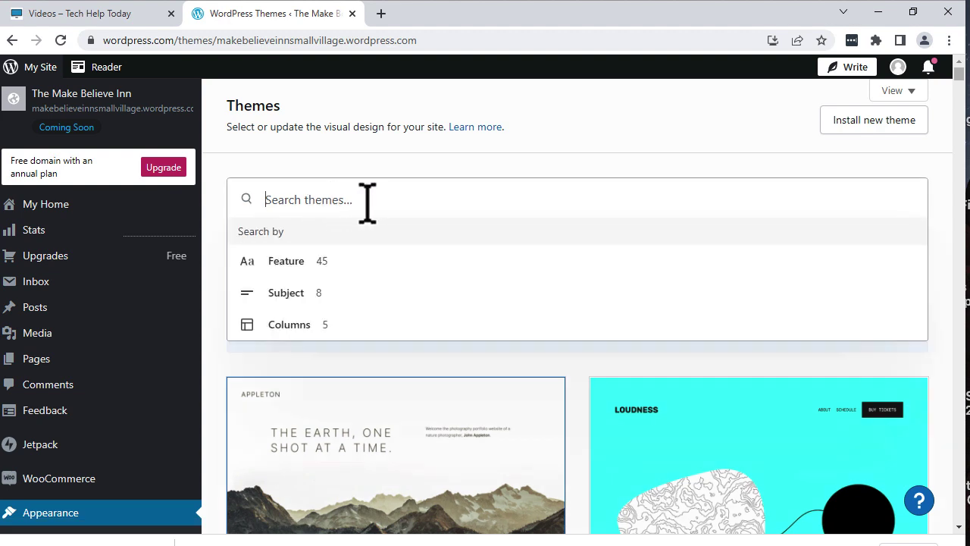
{"action": "type", "text": "twenty"}
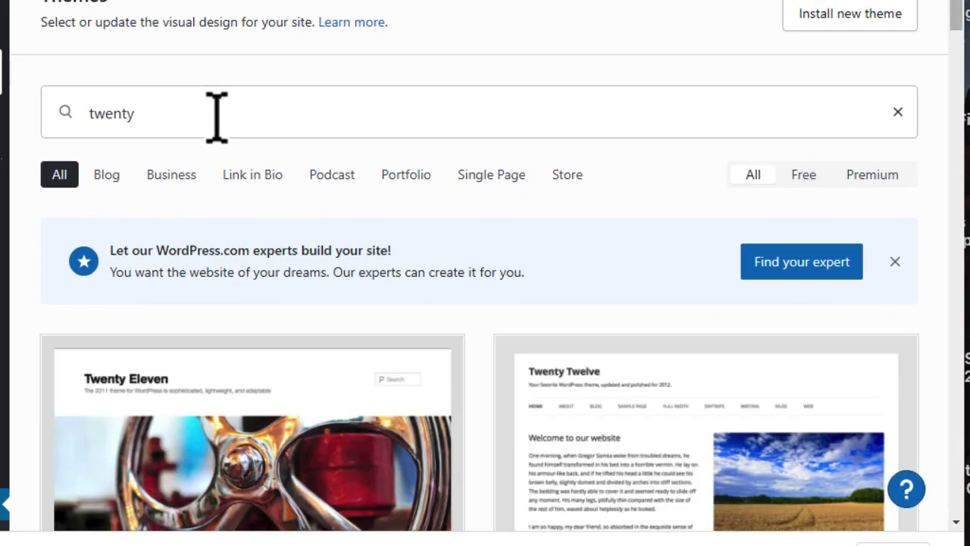
Browse the matching themes from Twenty Eleven through Twenty Twenty-One
{"action": "mouse_move", "coordinate": [227, 406]}
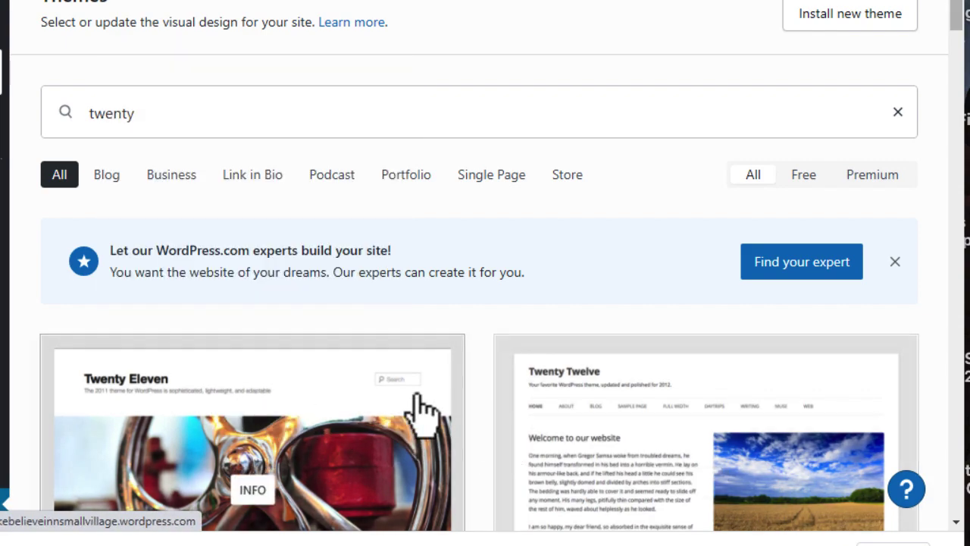
{"action": "scroll", "coordinate": [390, 396], "scroll_direction": "down", "scroll_amount": 8}
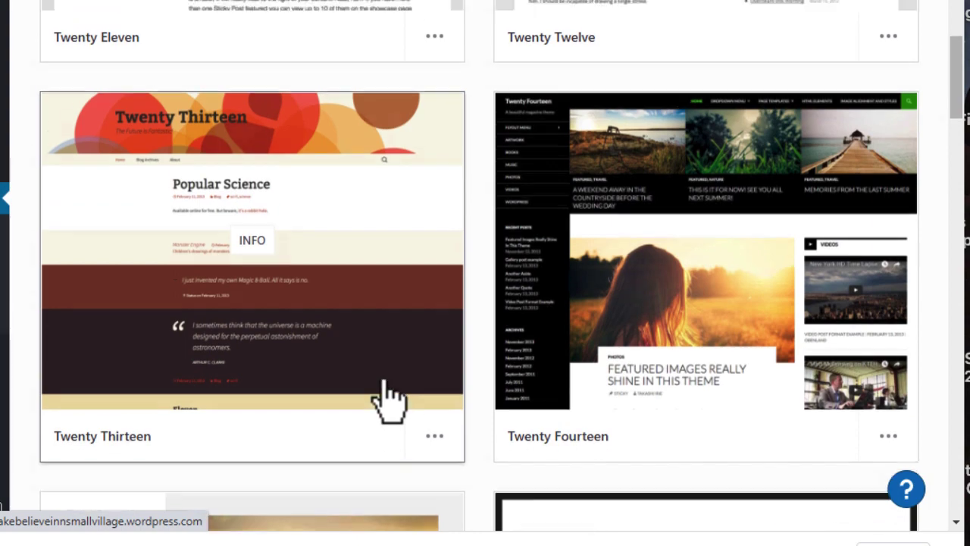
{"action": "scroll", "coordinate": [389, 396], "scroll_direction": "up", "scroll_amount": 6}
{"action": "mouse_move", "coordinate": [45, 315]}
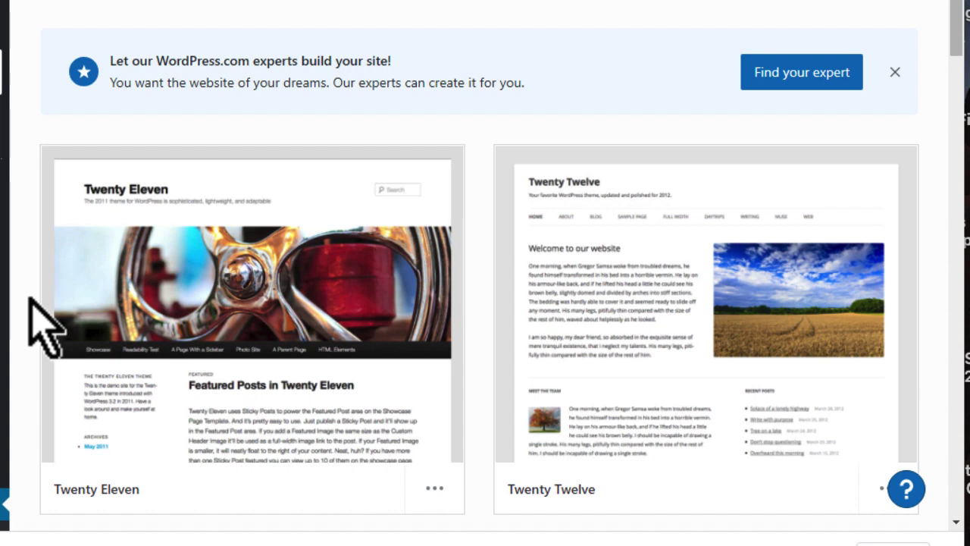
{"action": "scroll", "coordinate": [53, 281], "scroll_direction": "down", "scroll_amount": 5}
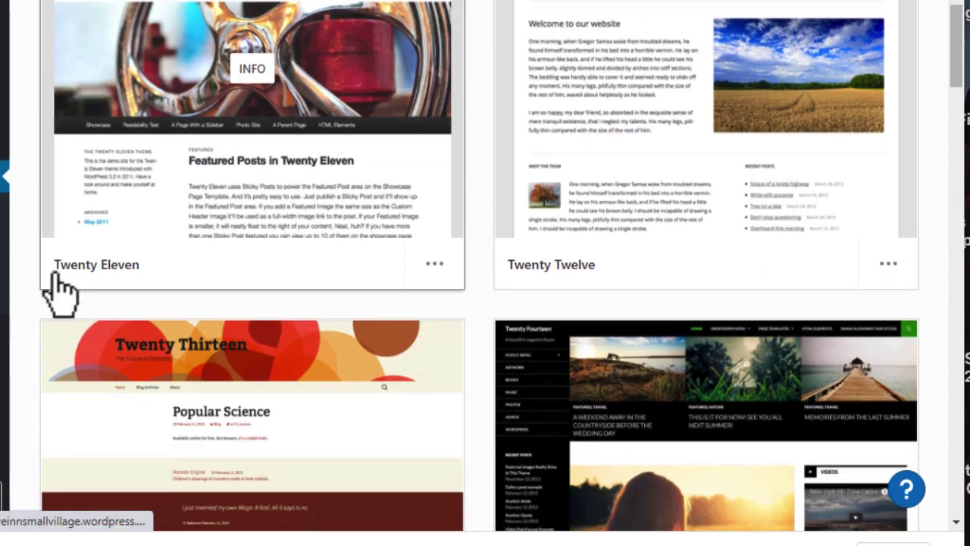
{"action": "scroll", "coordinate": [60, 292], "scroll_direction": "down", "scroll_amount": 6}
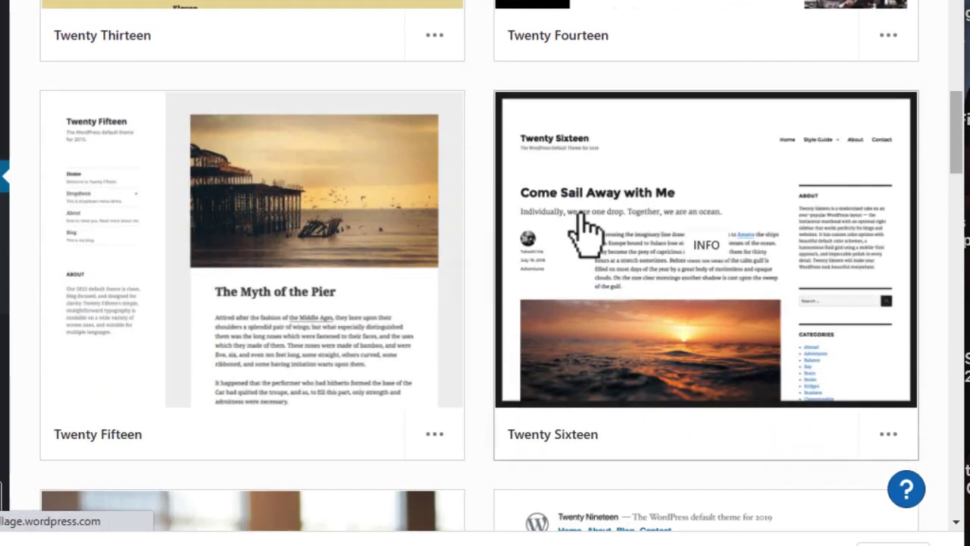
{"action": "mouse_move", "coordinate": [642, 182]}
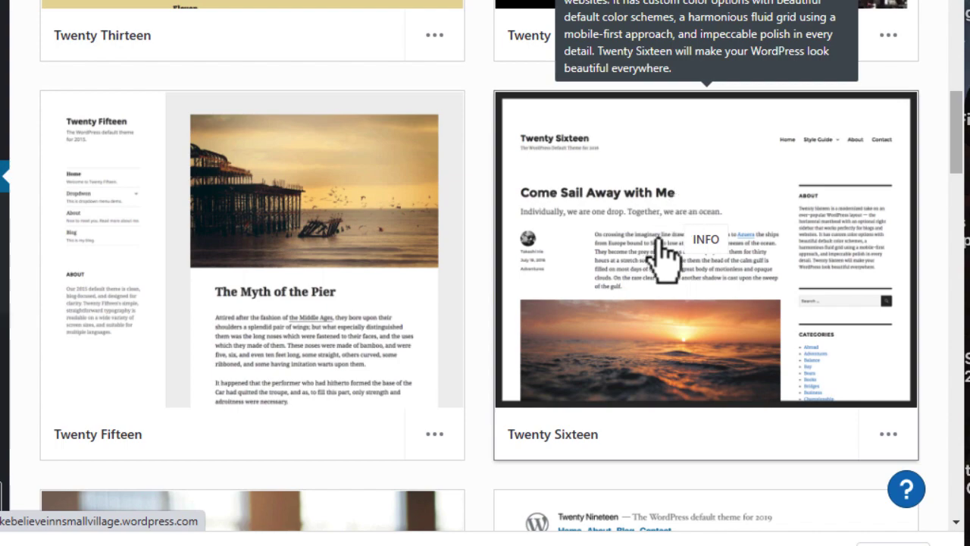
{"action": "scroll", "coordinate": [658, 266], "scroll_direction": "down", "scroll_amount": 8}
{"action": "scroll", "coordinate": [660, 269], "scroll_direction": "down", "scroll_amount": 6}
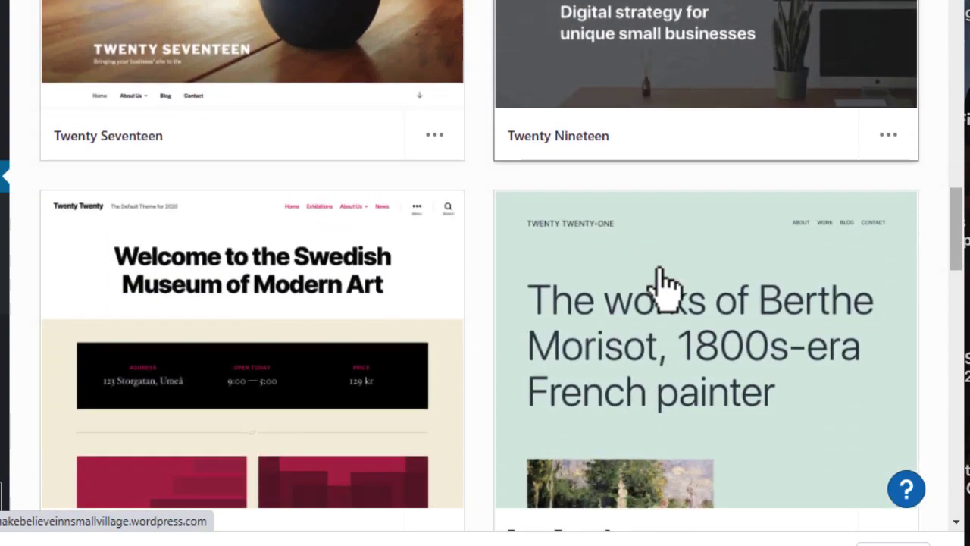
{"action": "scroll", "coordinate": [665, 289], "scroll_direction": "up", "scroll_amount": 14}
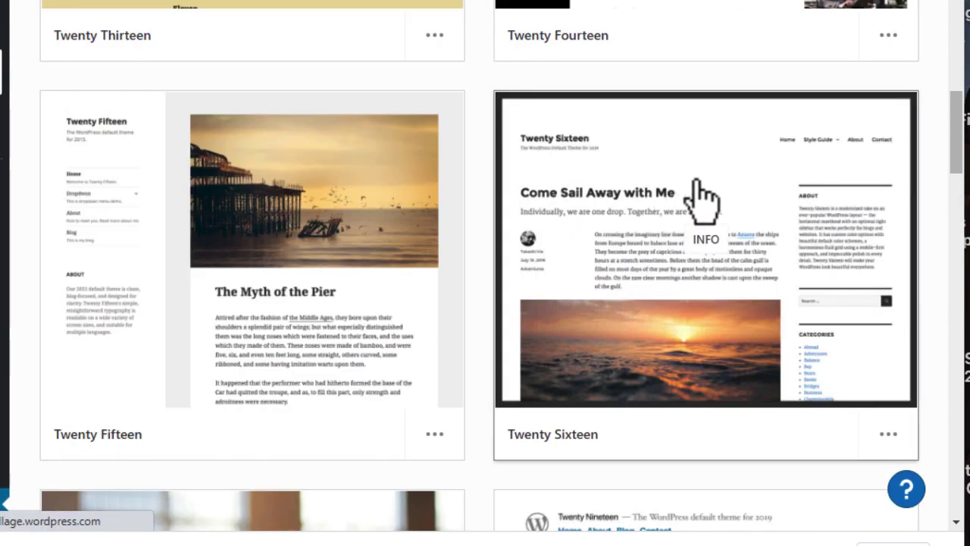
{"action": "mouse_move", "coordinate": [704, 196]}
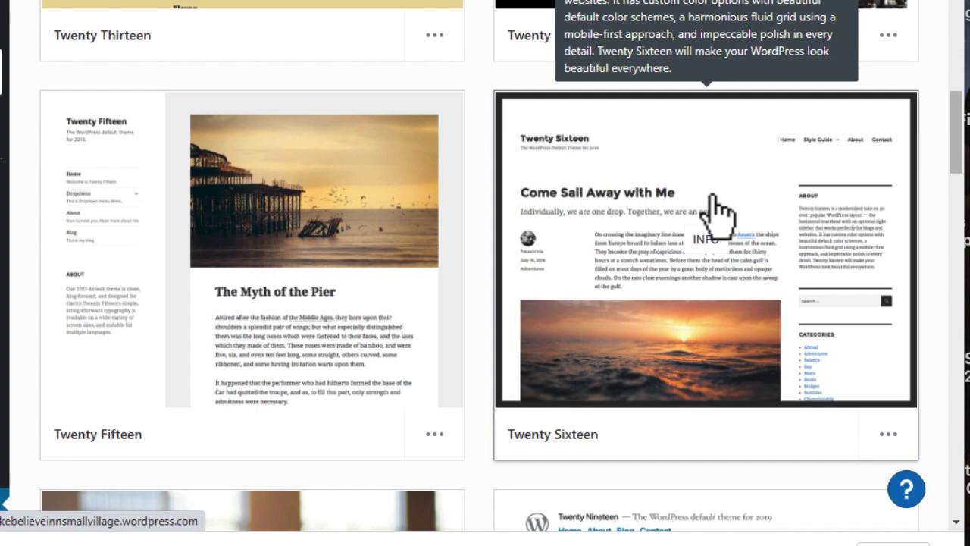
{"action": "left_click", "coordinate": [715, 215]}
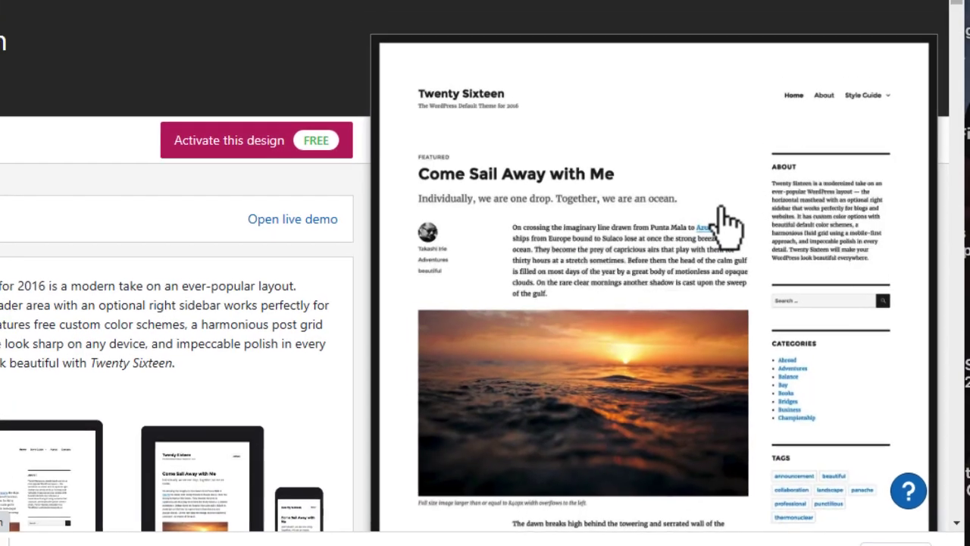
{"action": "scroll", "coordinate": [318, 334], "scroll_direction": "down", "scroll_amount": 10}
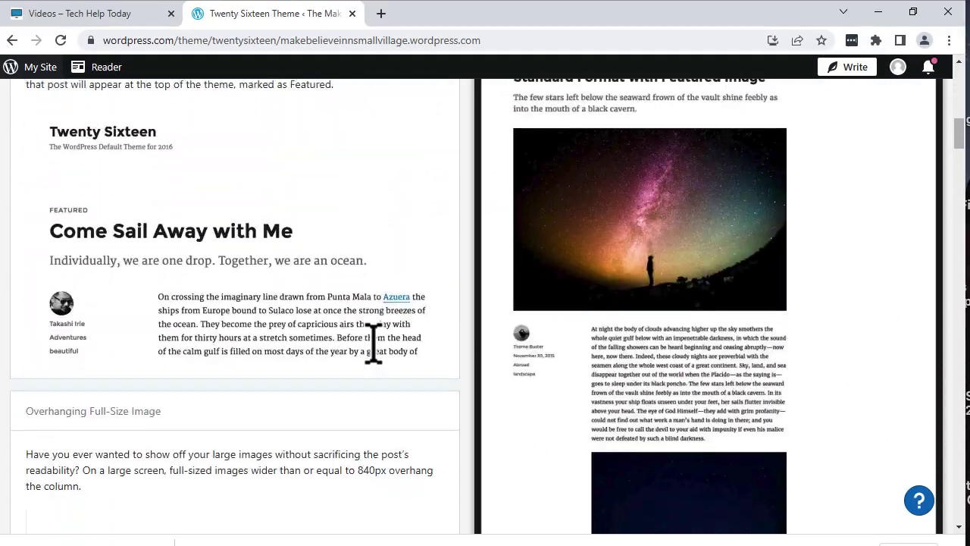
{"action": "scroll", "coordinate": [373, 345], "scroll_direction": "up", "scroll_amount": 10}
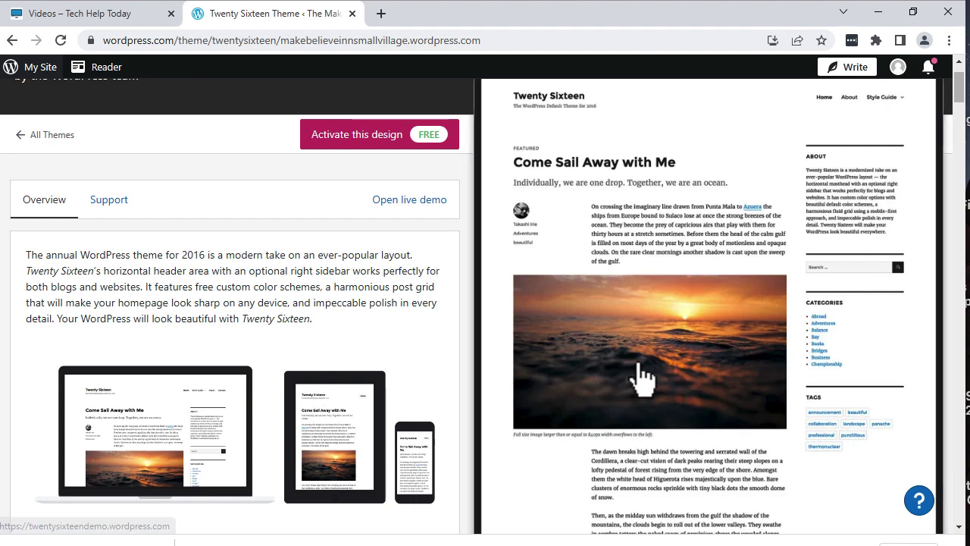
{"action": "scroll", "coordinate": [639, 380], "scroll_direction": "down", "scroll_amount": 4}
{"action": "scroll", "coordinate": [643, 379], "scroll_direction": "up", "scroll_amount": 5}
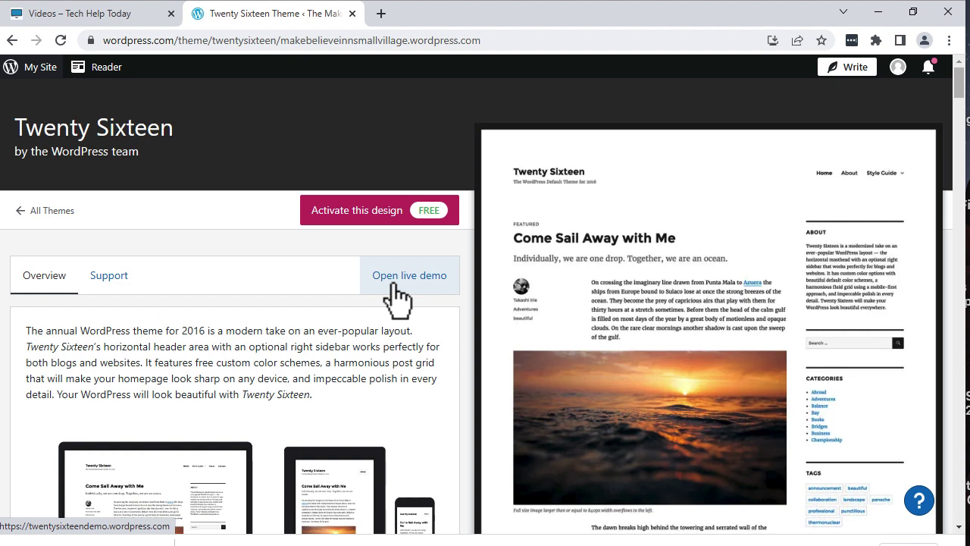
Activate Twenty Sixteen with a homepage option and open its Customizer
{"action": "left_click", "coordinate": [353, 212]}
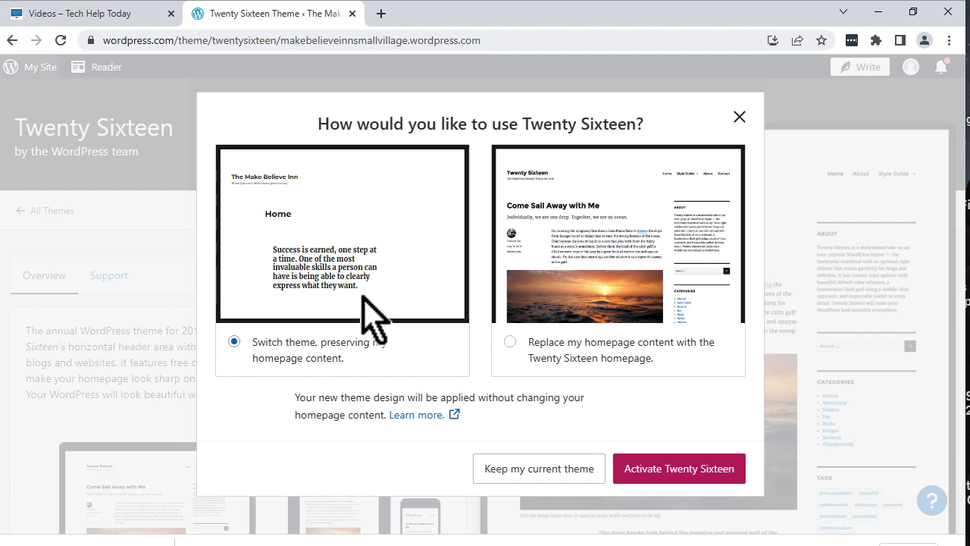
{"action": "left_click", "coordinate": [599, 257]}
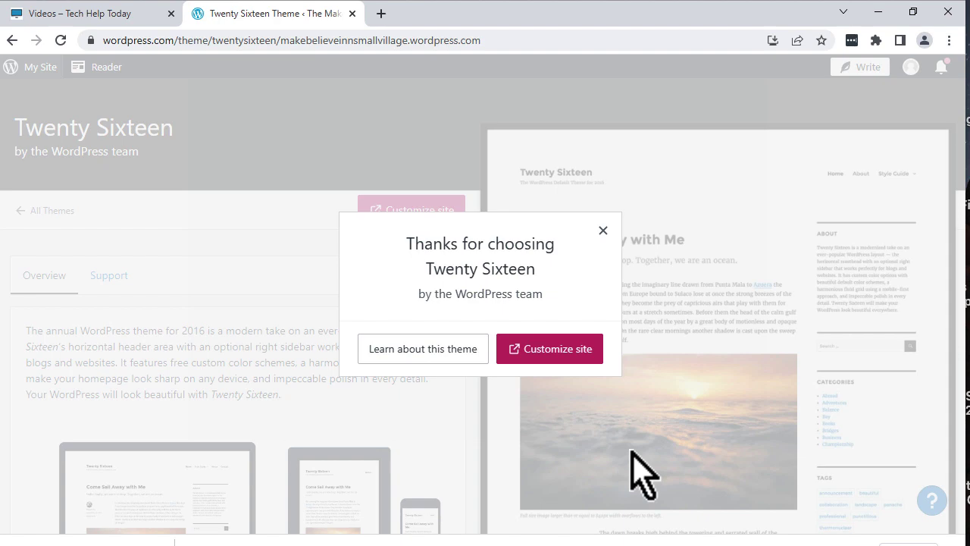
{"action": "left_click", "coordinate": [558, 351]}
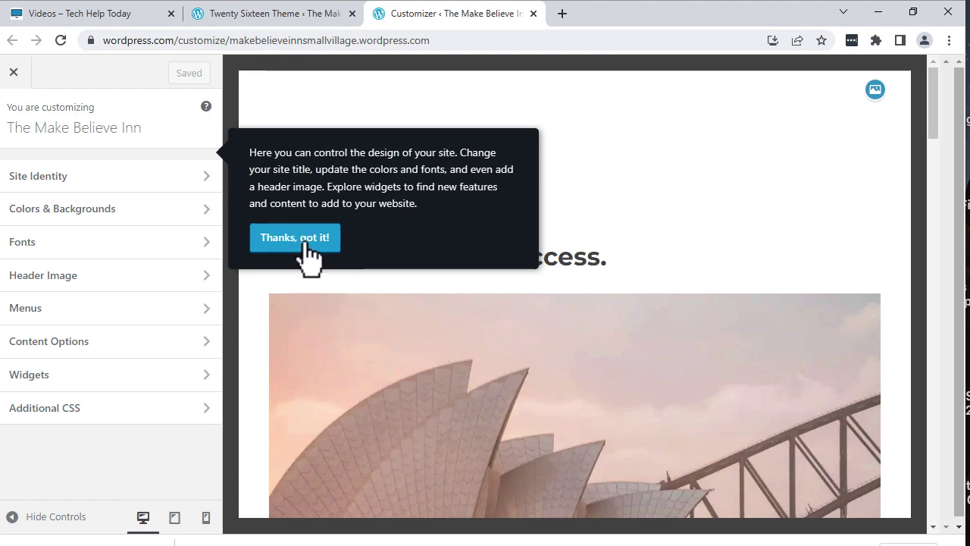
Set the Site Identity footer credit to 'A WordPress.com Website' and save
{"action": "left_click", "coordinate": [305, 241]}
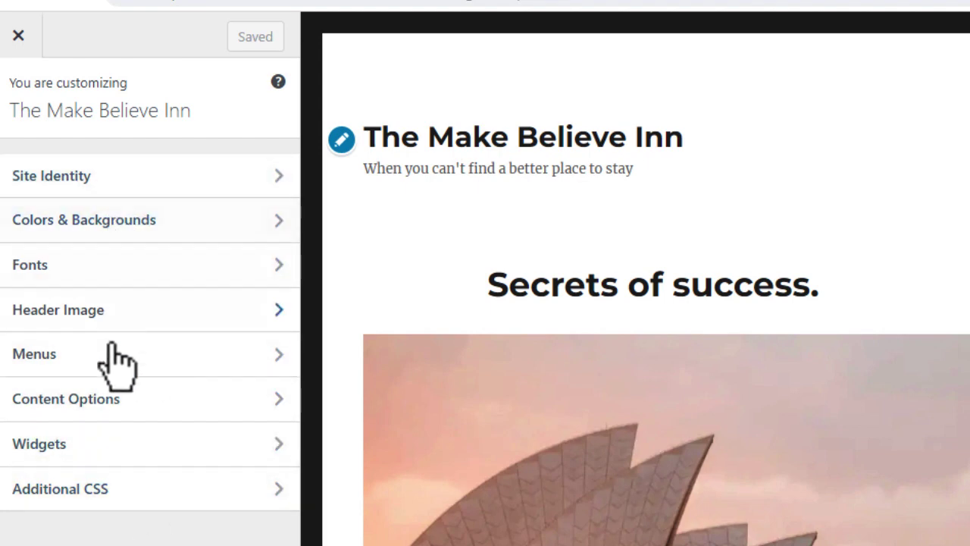
{"action": "left_click", "coordinate": [72, 199]}
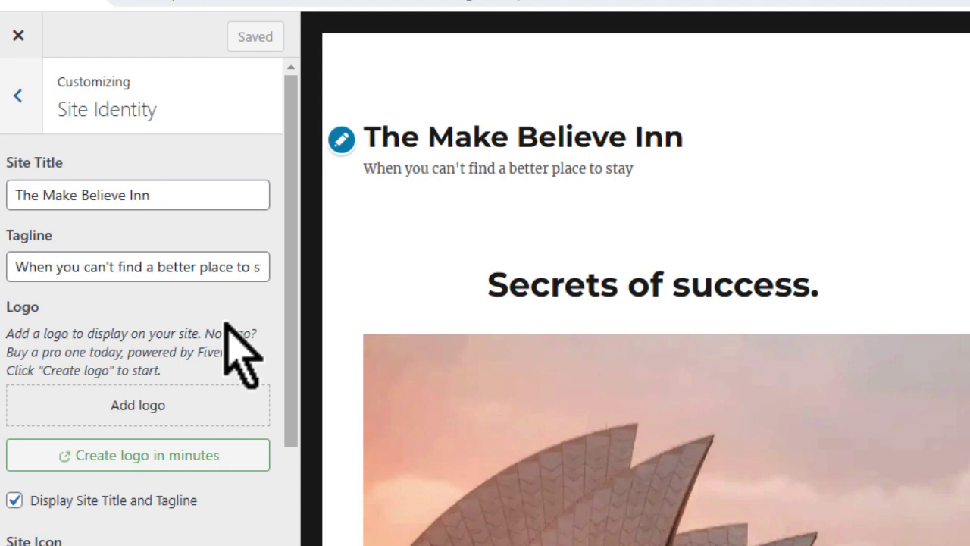
{"action": "scroll", "coordinate": [220, 327], "scroll_direction": "down", "scroll_amount": 3}
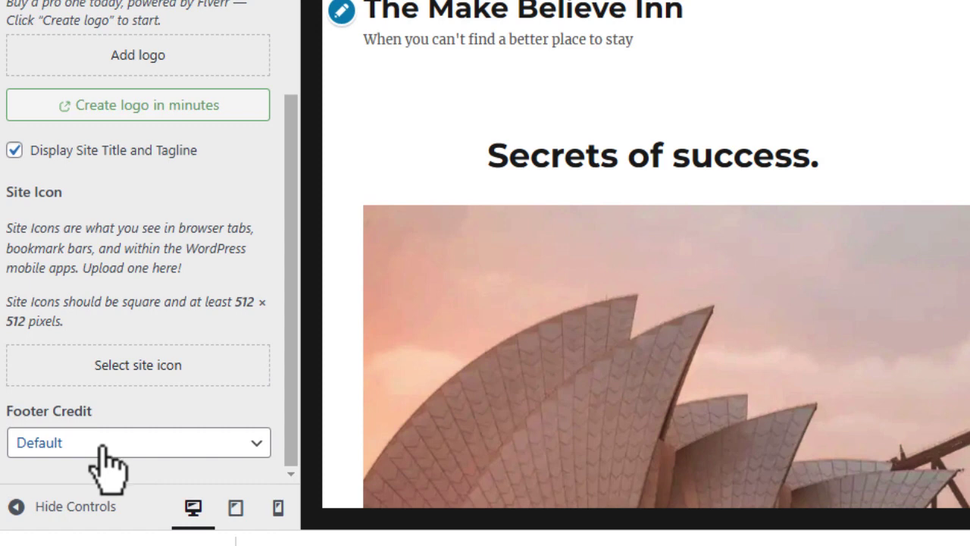
{"action": "left_click", "coordinate": [106, 447]}
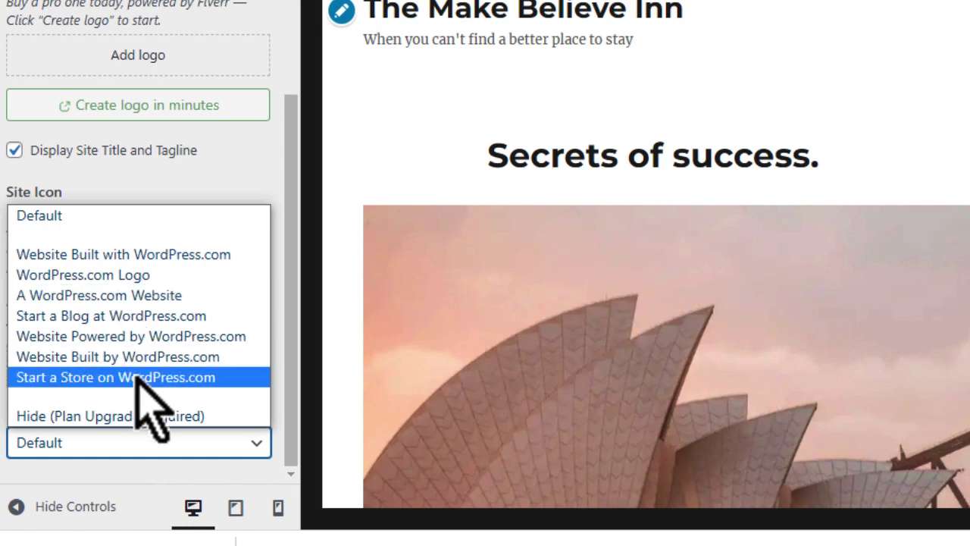
{"action": "left_click", "coordinate": [116, 297]}
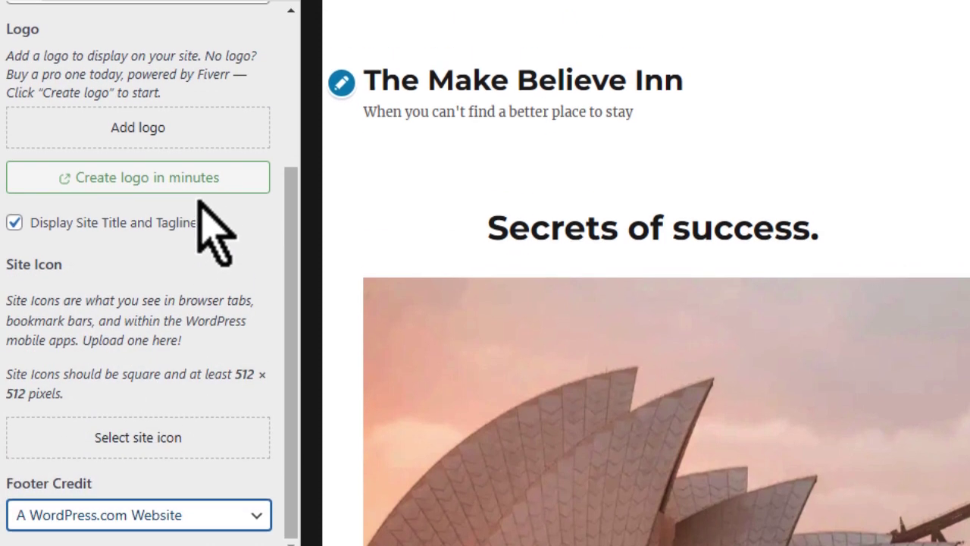
{"action": "left_click", "coordinate": [253, 37]}
{"action": "scroll", "coordinate": [196, 232], "scroll_direction": "up", "scroll_amount": 3}
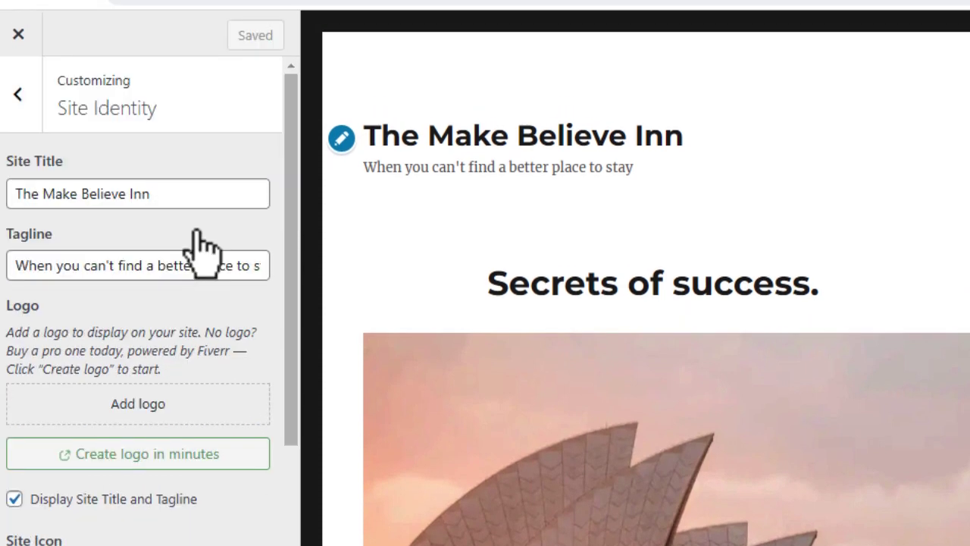
Look over the Fonts settings, then open Header Image, which shows 'No image set'
{"action": "left_click", "coordinate": [18, 93]}
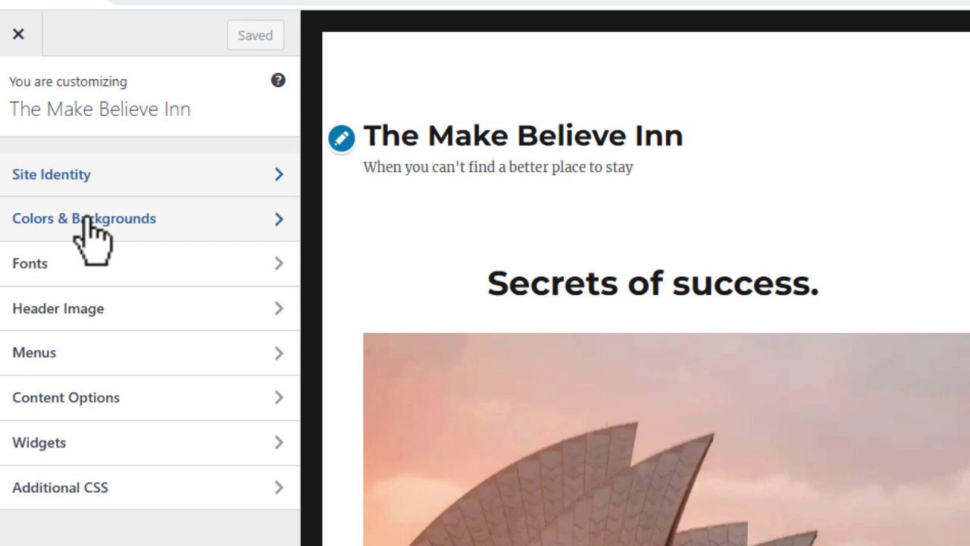
{"action": "left_click", "coordinate": [65, 266]}
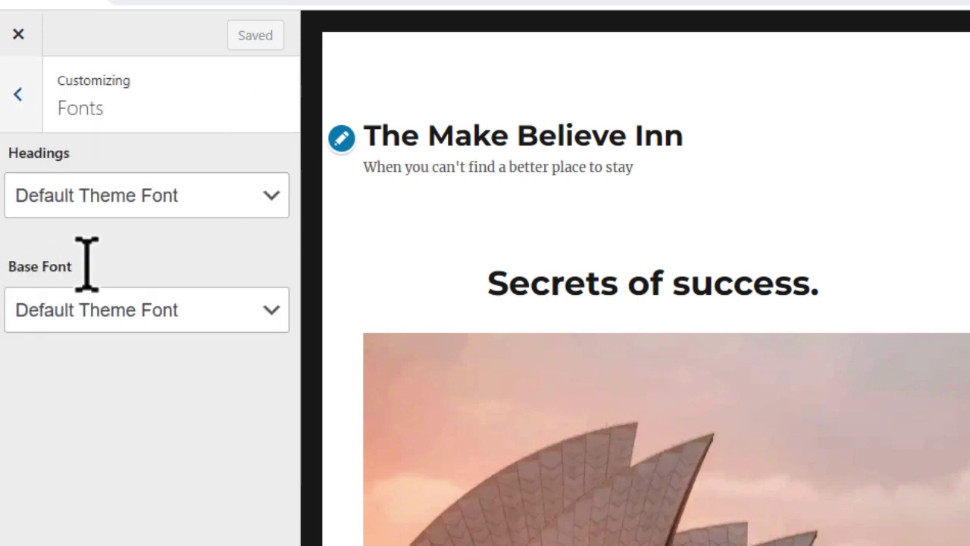
{"action": "left_click", "coordinate": [18, 96]}
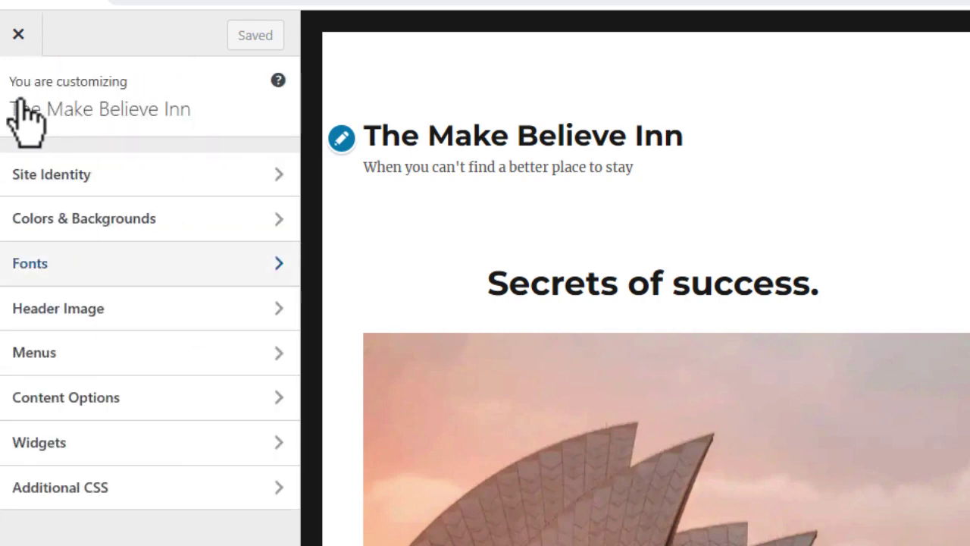
{"action": "left_click", "coordinate": [95, 325]}
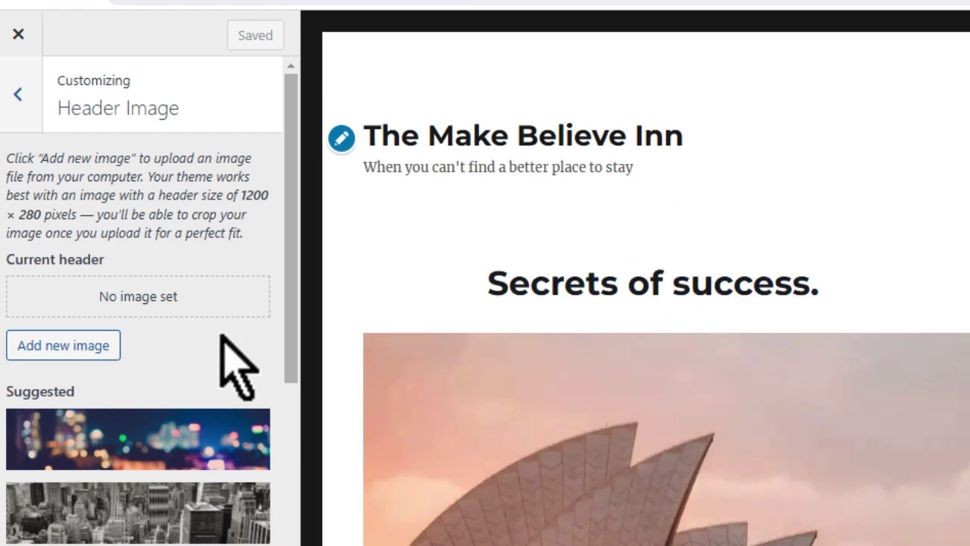
Upload Hyannisport House 1200px.jpg from Documents > Website, crop it as the header, and save
{"action": "left_click", "coordinate": [66, 351]}
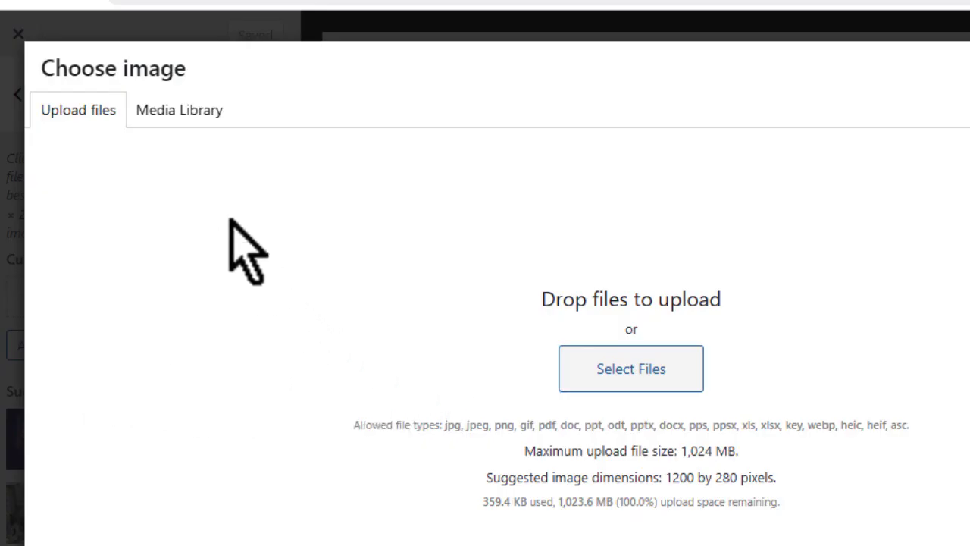
{"action": "left_click", "coordinate": [620, 370]}
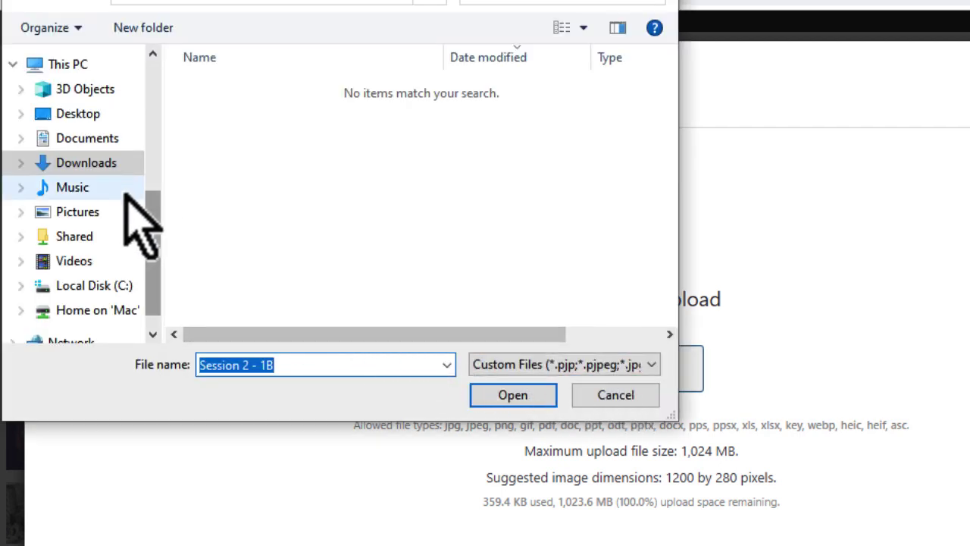
{"action": "left_click", "coordinate": [90, 141]}
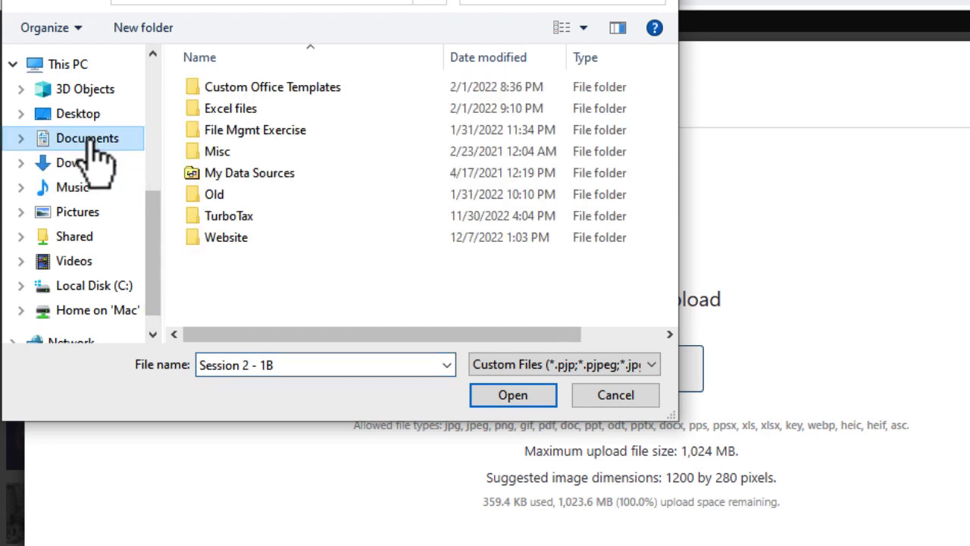
{"action": "double_click", "coordinate": [230, 239]}
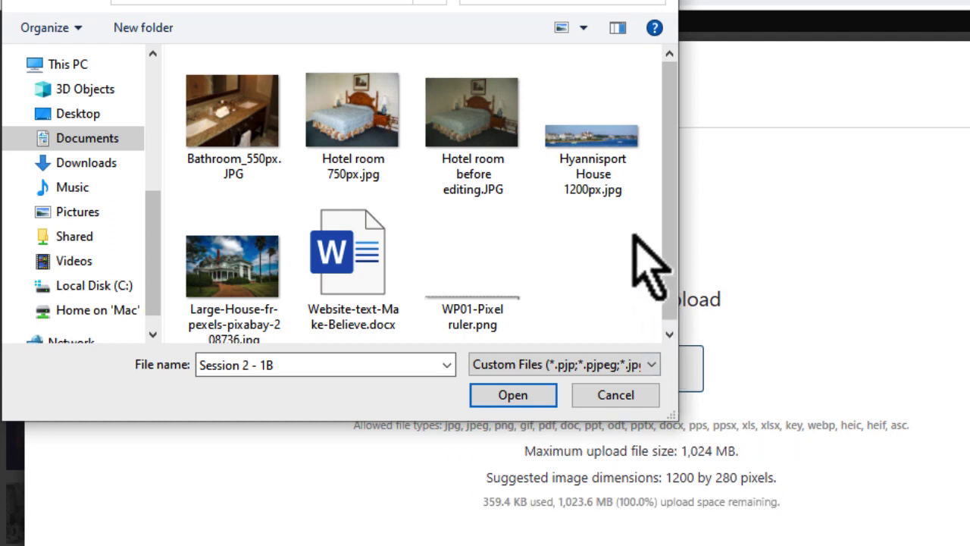
{"action": "mouse_move", "coordinate": [612, 191]}
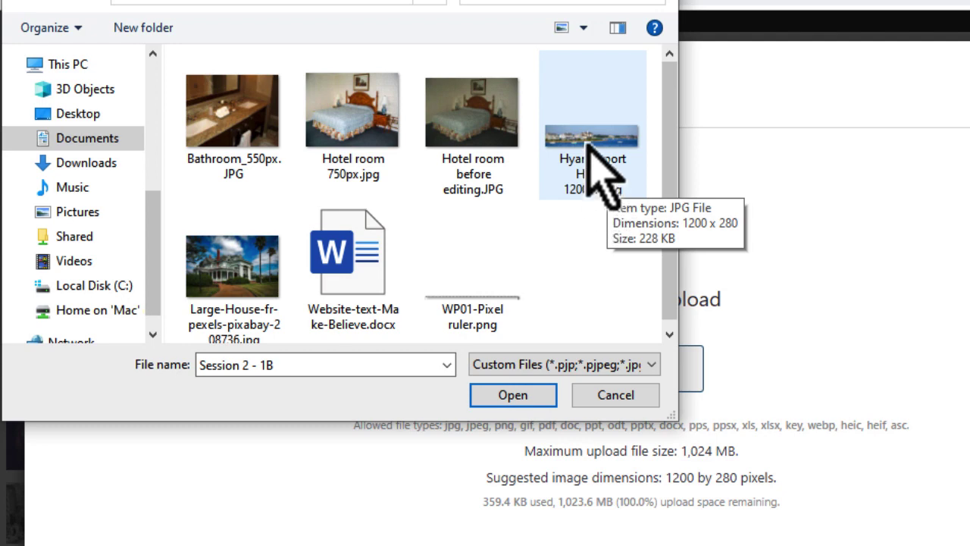
{"action": "double_click", "coordinate": [597, 169]}
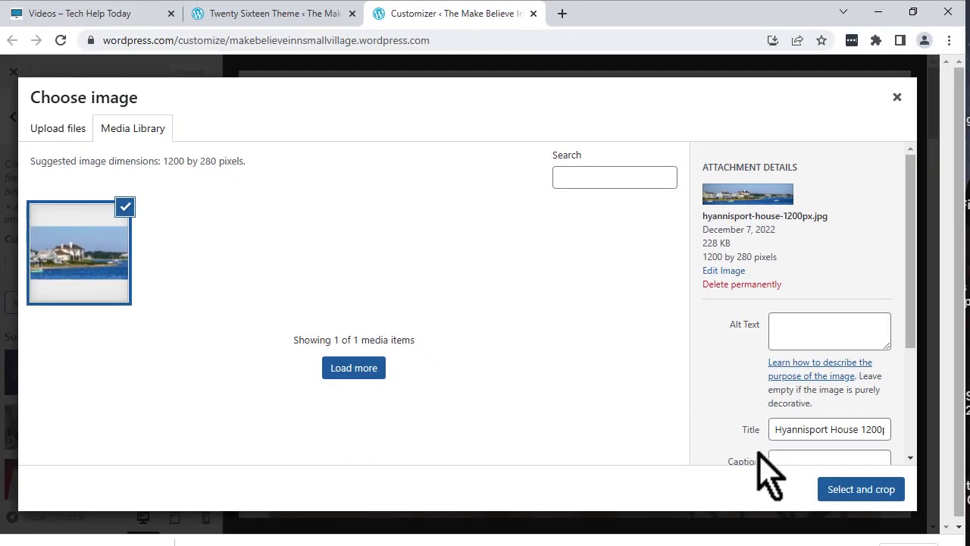
{"action": "left_click", "coordinate": [887, 491]}
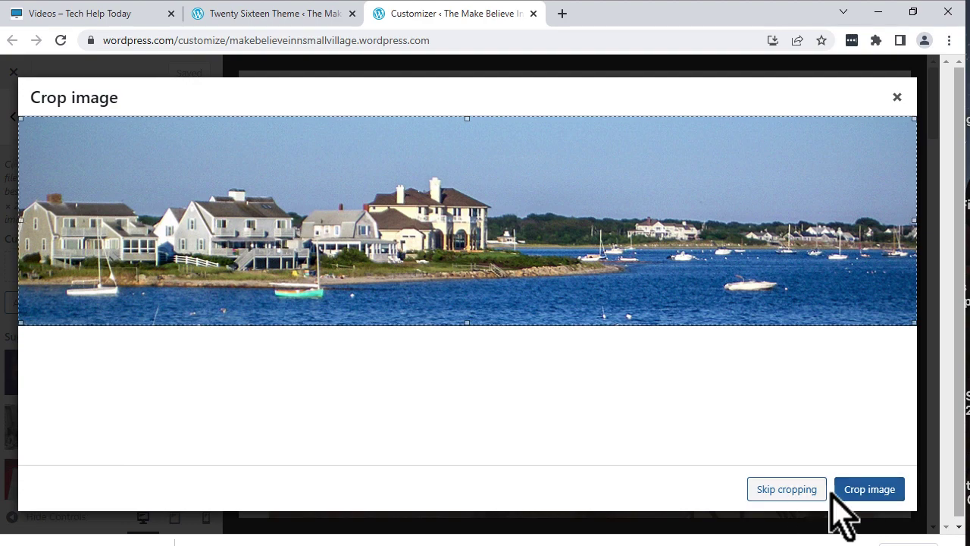
{"action": "left_click", "coordinate": [860, 496]}
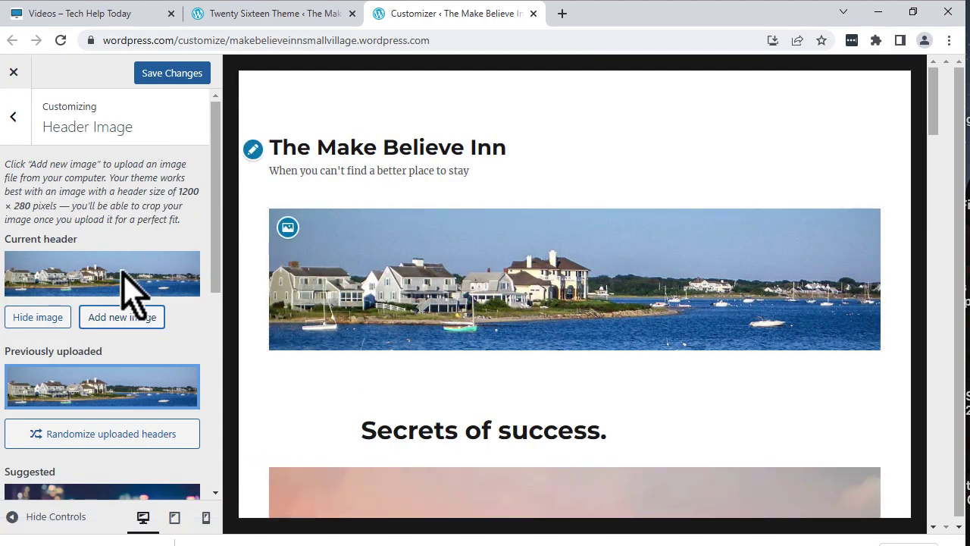
{"action": "left_click", "coordinate": [173, 76]}
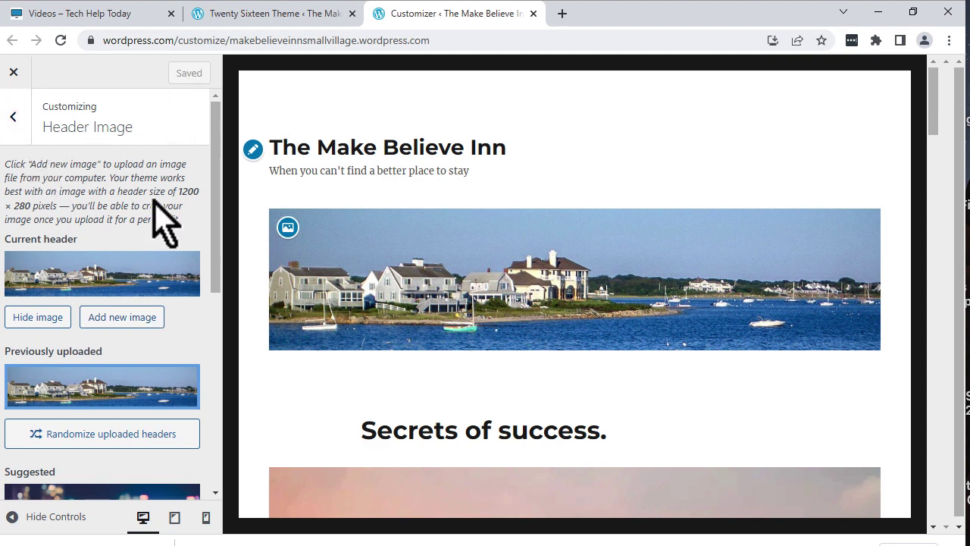
Return to the main sections, look over the Main and Primary menus, then back out
{"action": "left_click", "coordinate": [12, 117]}
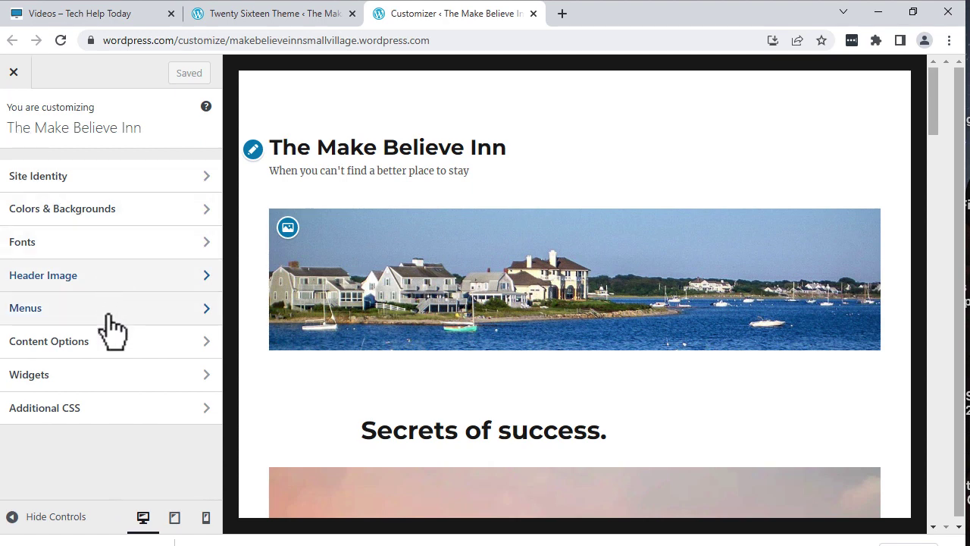
{"action": "left_click", "coordinate": [62, 312]}
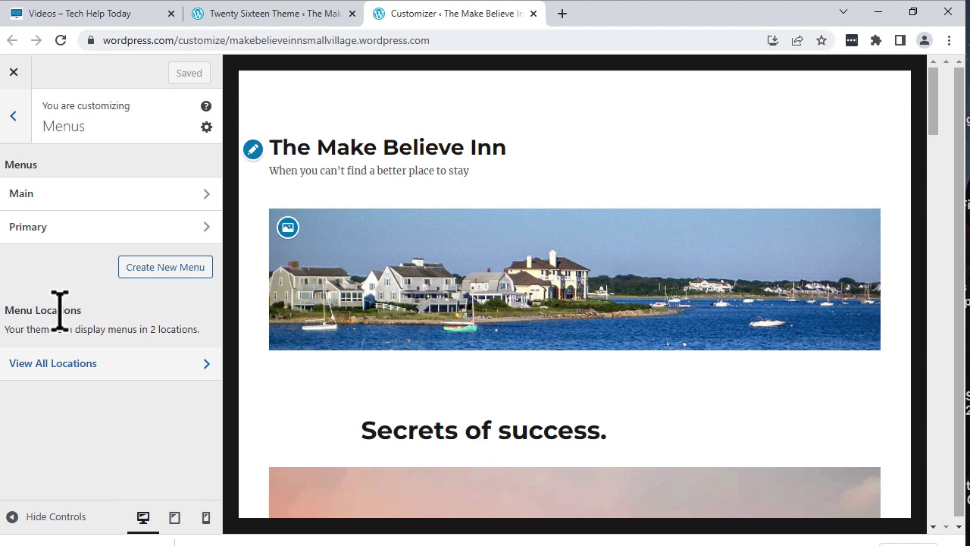
{"action": "left_click", "coordinate": [13, 118]}
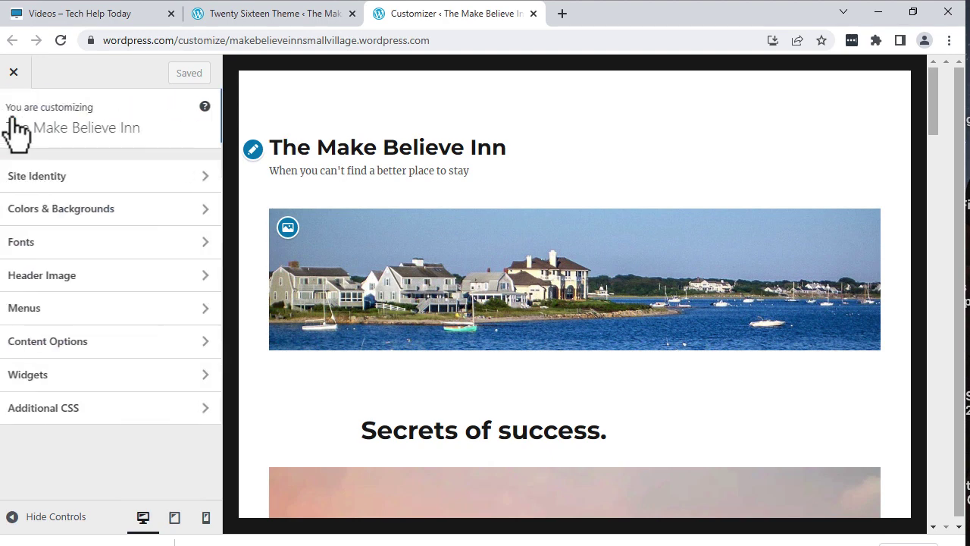
In Content Options, hide the post date, categories, tags and author, then save
{"action": "left_click", "coordinate": [80, 342]}
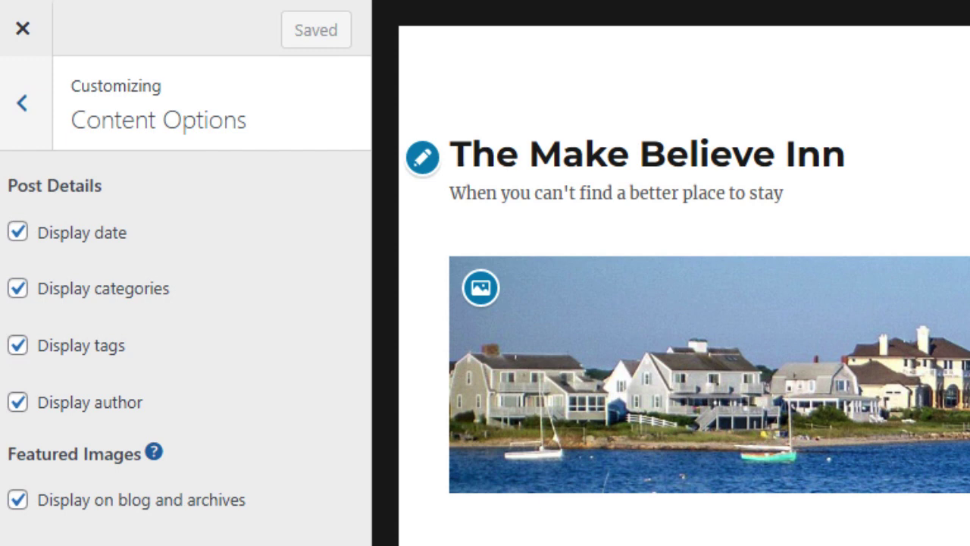
{"action": "left_click", "coordinate": [19, 233]}
{"action": "left_click", "coordinate": [18, 288]}
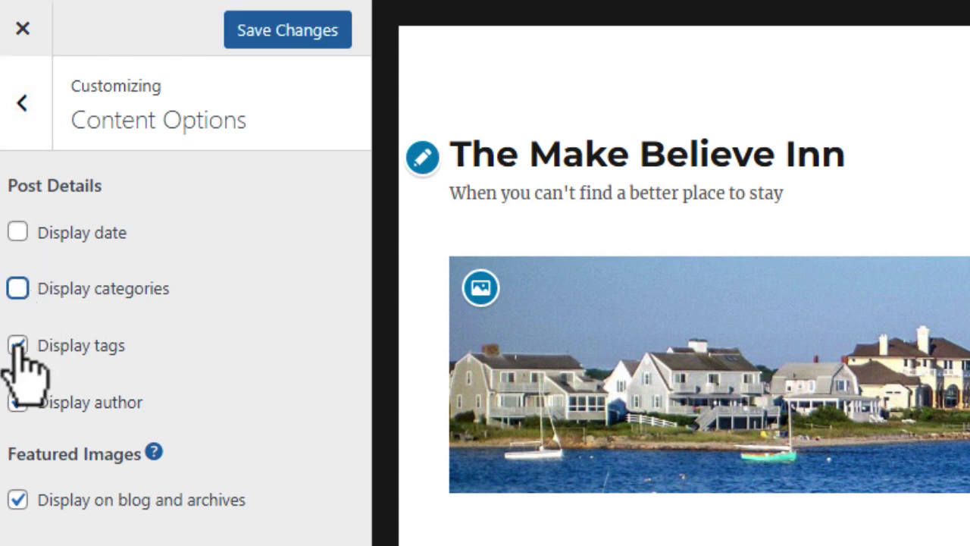
{"action": "left_click", "coordinate": [18, 345]}
{"action": "left_click", "coordinate": [19, 402]}
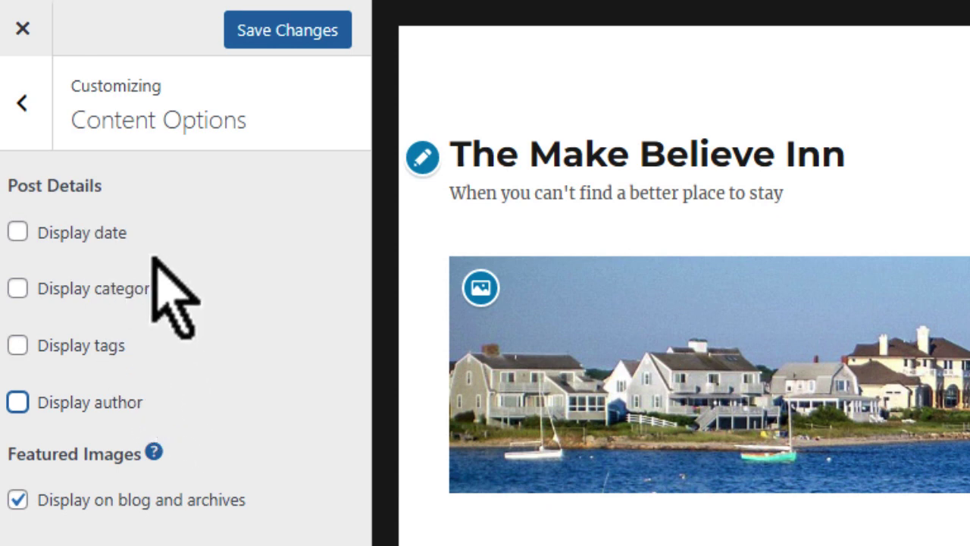
{"action": "left_click", "coordinate": [307, 34]}
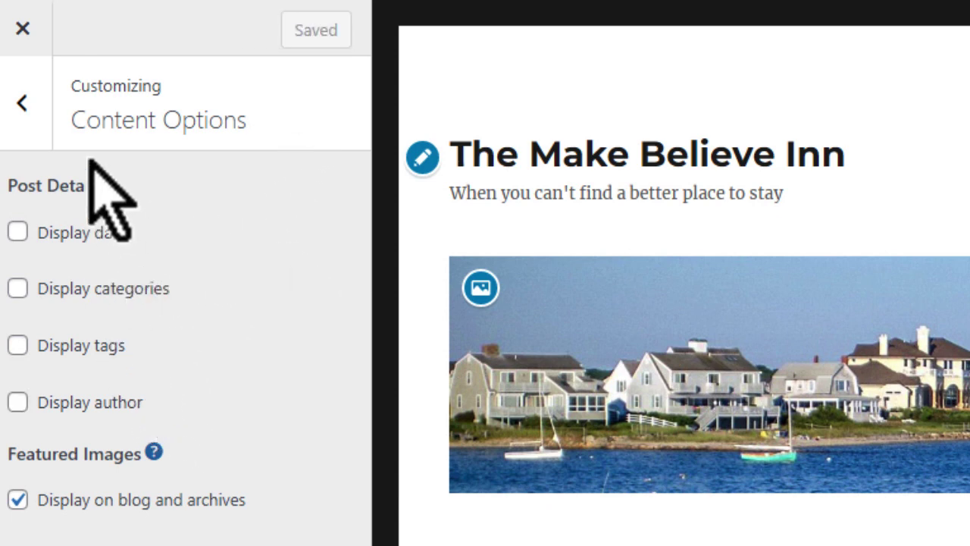
{"action": "left_click", "coordinate": [21, 104]}
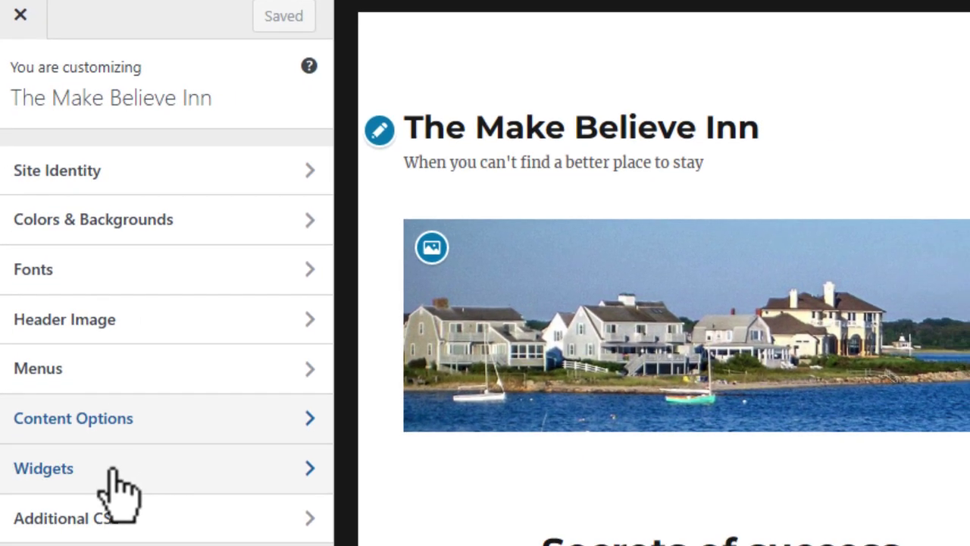
{"action": "left_click", "coordinate": [65, 468]}
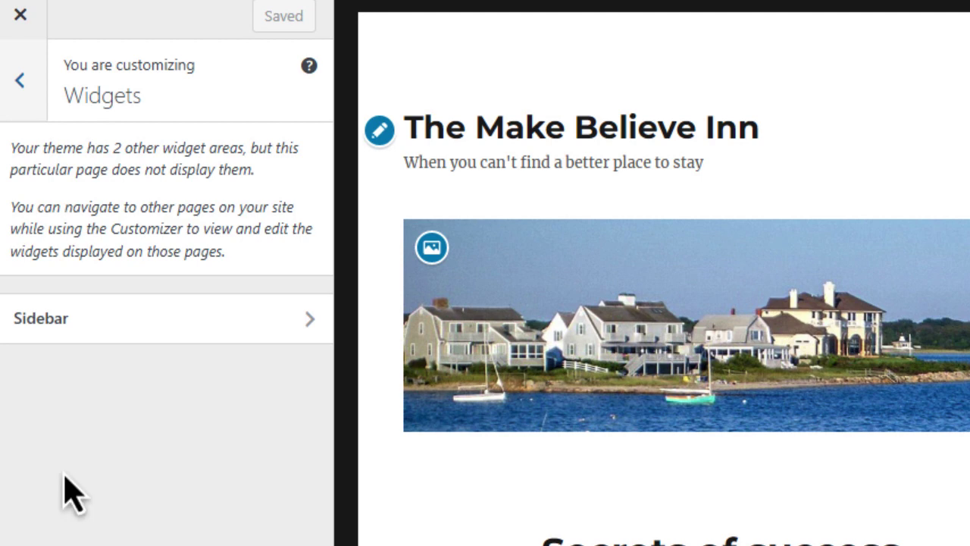
{"action": "left_click", "coordinate": [21, 89]}
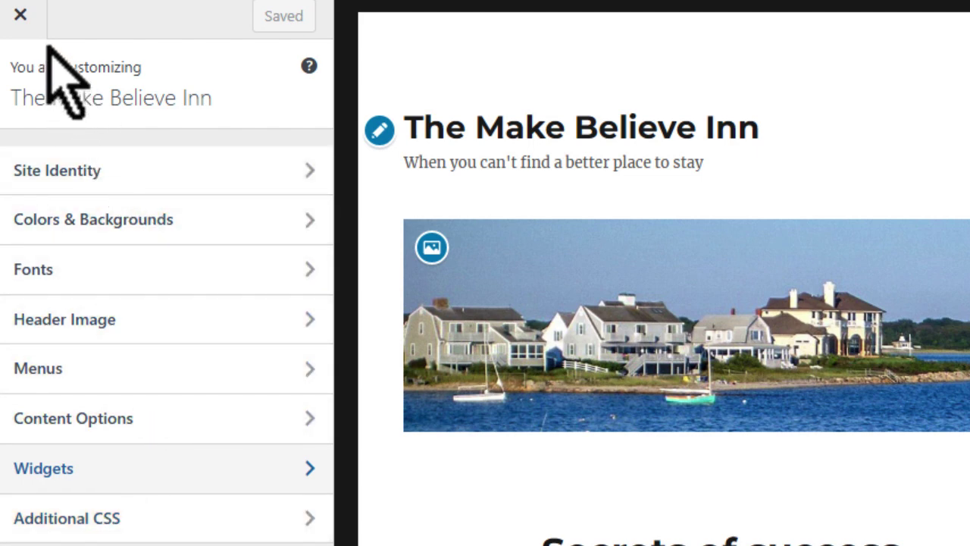
{"action": "left_click", "coordinate": [21, 16]}
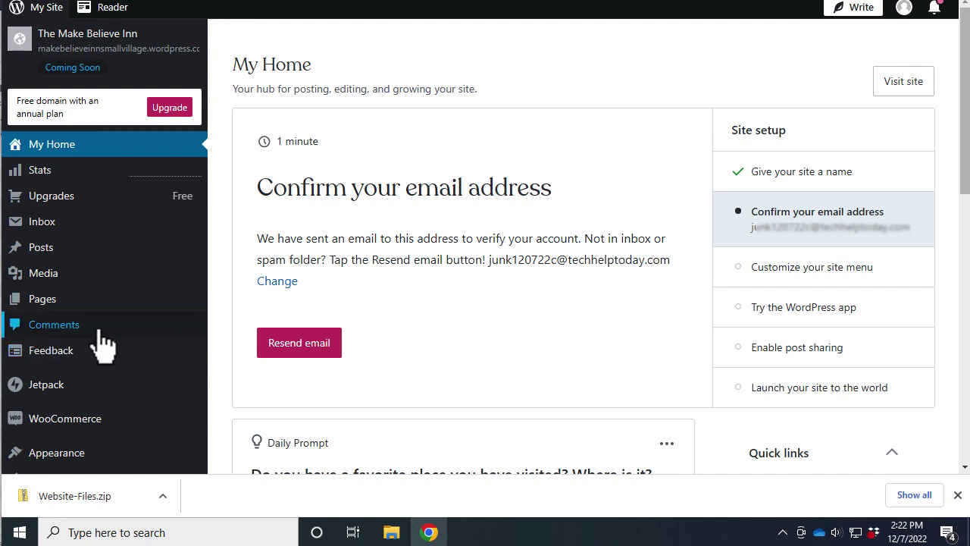
Go to Pages > All Pages in the dashboard sidebar
{"action": "mouse_move", "coordinate": [45, 310]}
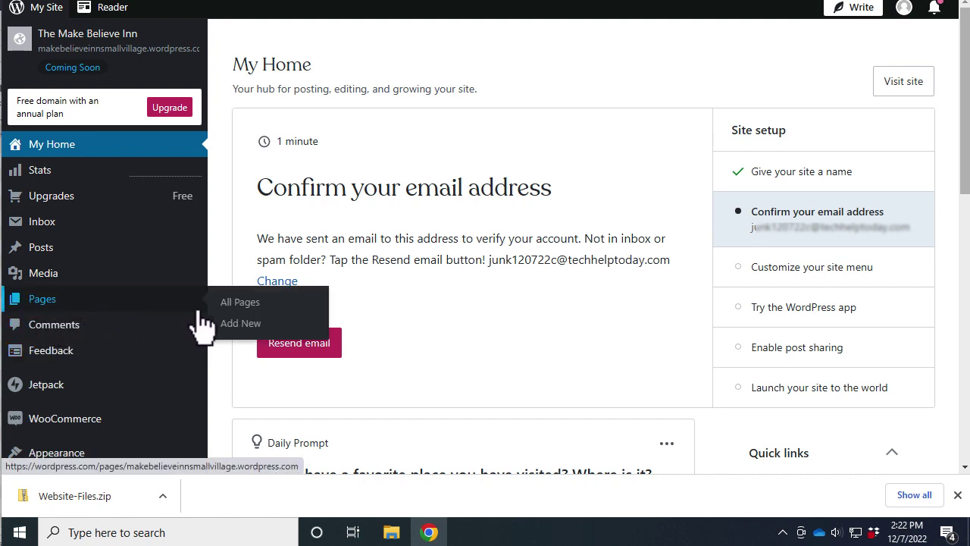
{"action": "left_click", "coordinate": [239, 306]}
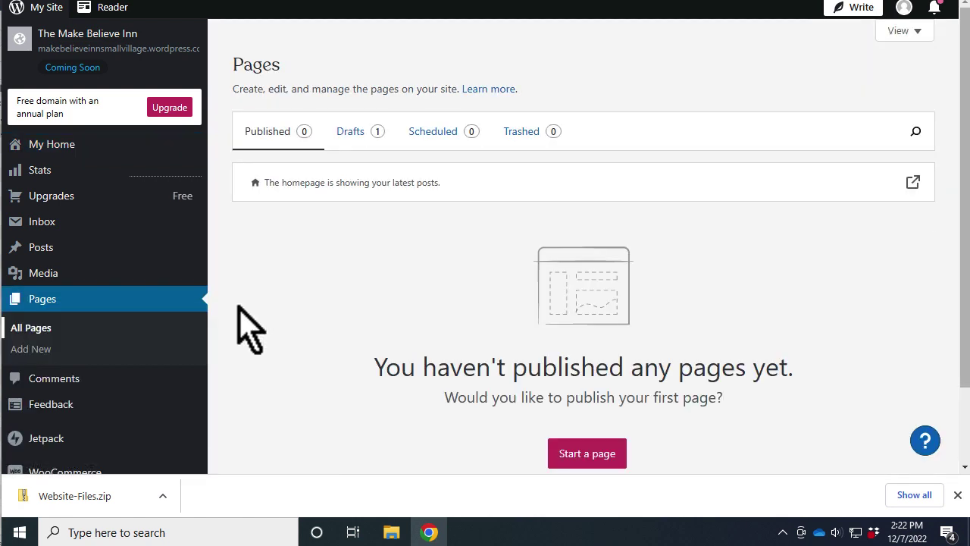
Start a new page, browse the pre-defined layouts, and choose Blank page
{"action": "scroll", "coordinate": [258, 334], "scroll_direction": "down", "scroll_amount": 3}
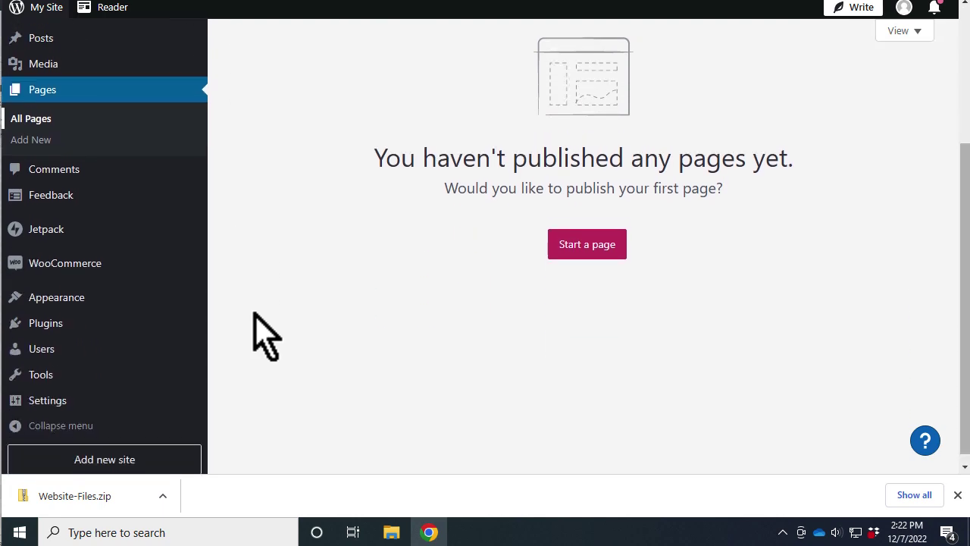
{"action": "scroll", "coordinate": [273, 335], "scroll_direction": "up", "scroll_amount": 3}
{"action": "left_click", "coordinate": [588, 453]}
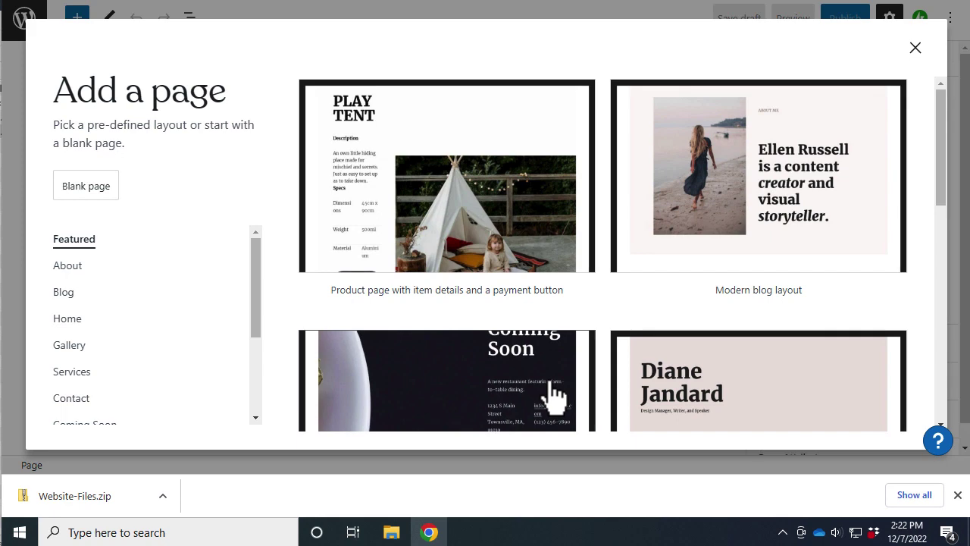
{"action": "scroll", "coordinate": [554, 364], "scroll_direction": "down", "scroll_amount": 3}
{"action": "scroll", "coordinate": [549, 360], "scroll_direction": "down", "scroll_amount": 5}
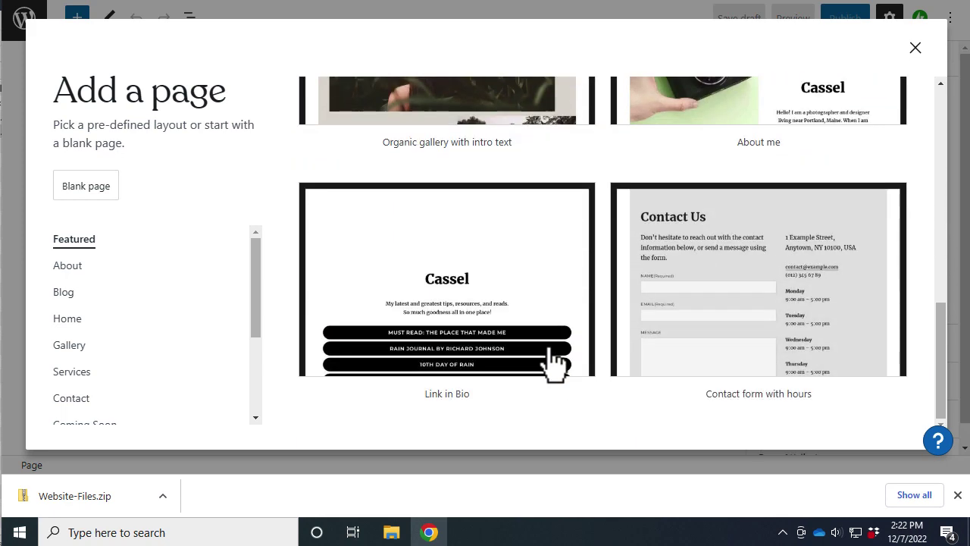
{"action": "scroll", "coordinate": [557, 352], "scroll_direction": "up", "scroll_amount": 3}
{"action": "scroll", "coordinate": [558, 341], "scroll_direction": "up", "scroll_amount": 5}
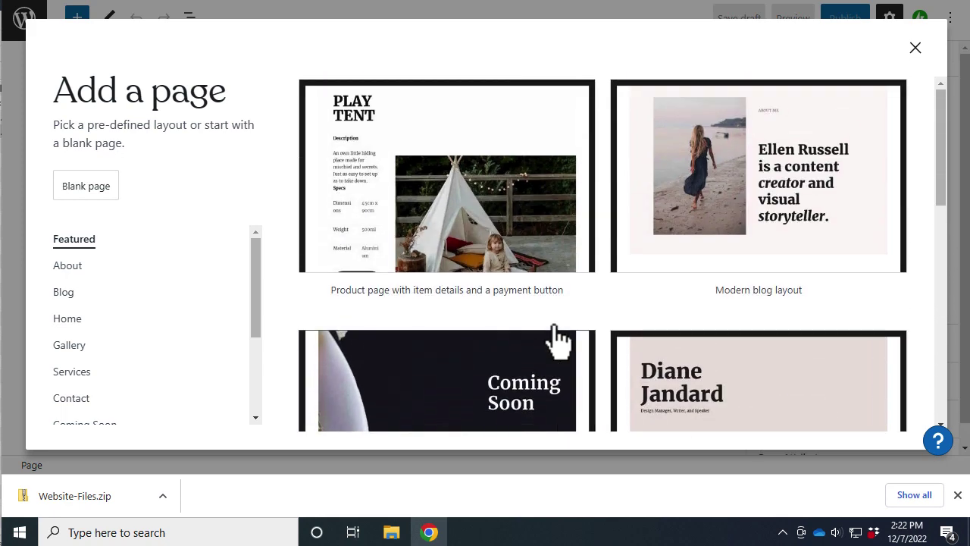
{"action": "left_click", "coordinate": [86, 188]}
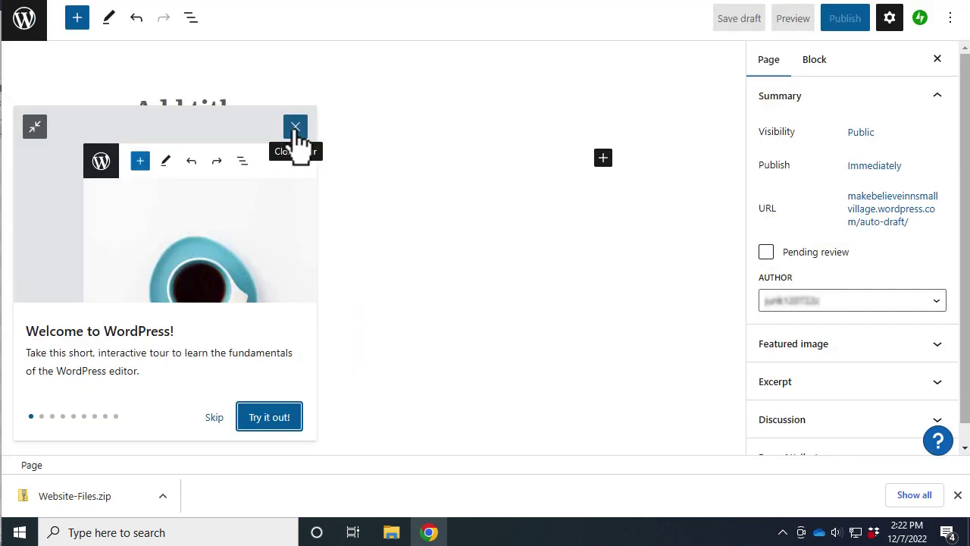
Dismiss the editor welcome tour and glance at the block and page settings
{"action": "left_click", "coordinate": [296, 128]}
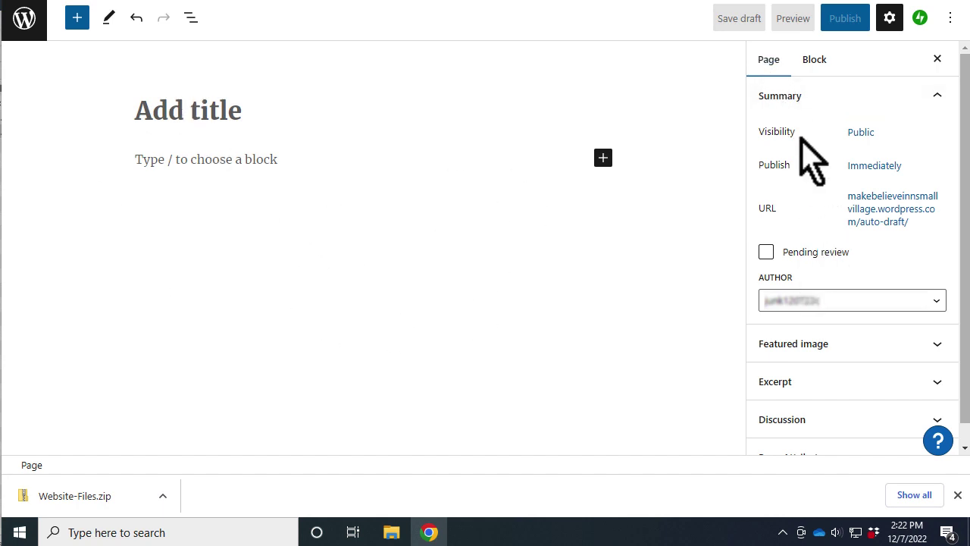
{"action": "left_click", "coordinate": [815, 65]}
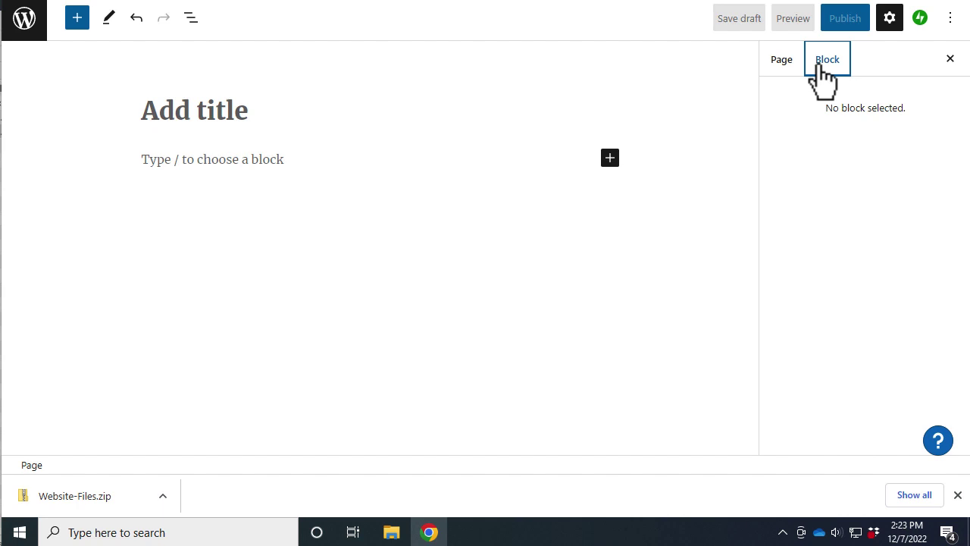
{"action": "left_click", "coordinate": [786, 62]}
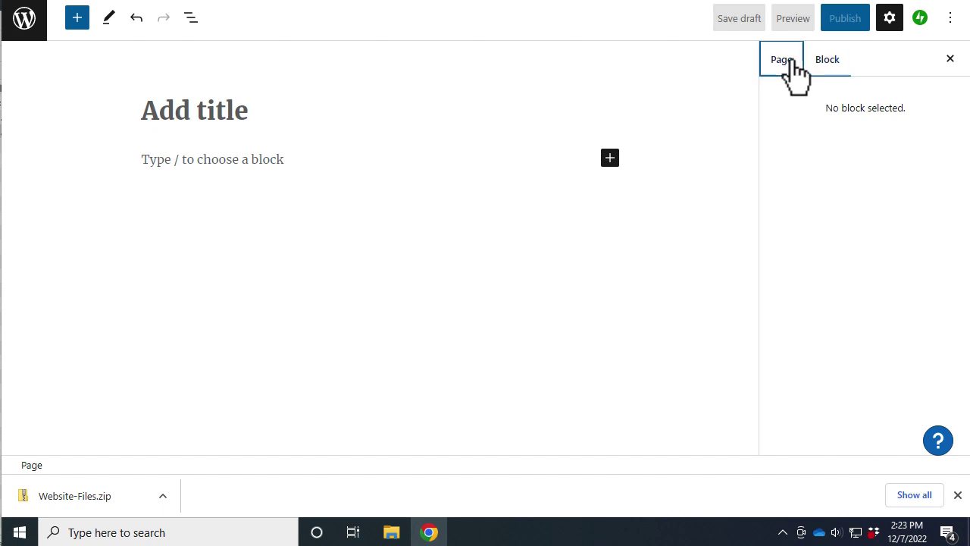
Title the page 'Welcome!', start its first paragraph, and open File Explorer
{"action": "left_click", "coordinate": [174, 110]}
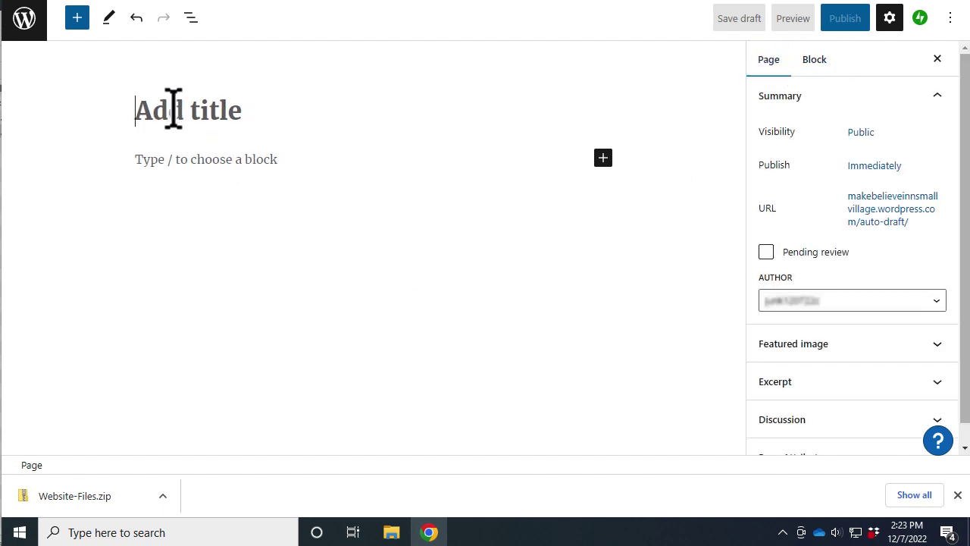
{"action": "type", "text": "Welcome!"}
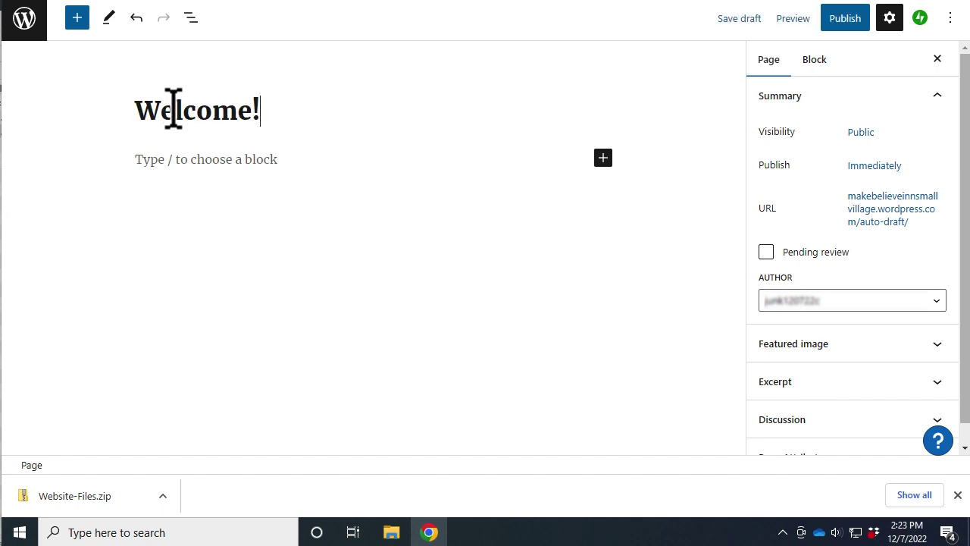
{"action": "left_click", "coordinate": [141, 160]}
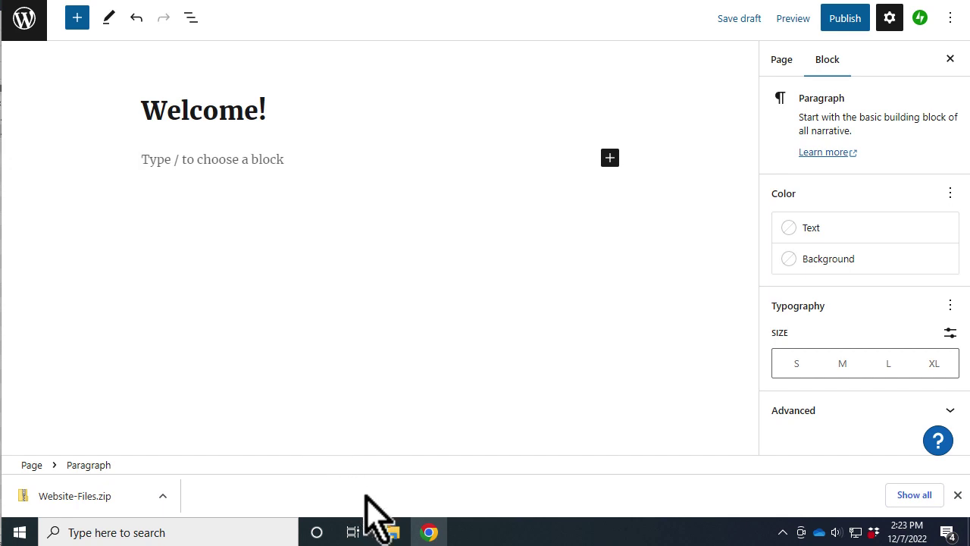
{"action": "left_click", "coordinate": [392, 533]}
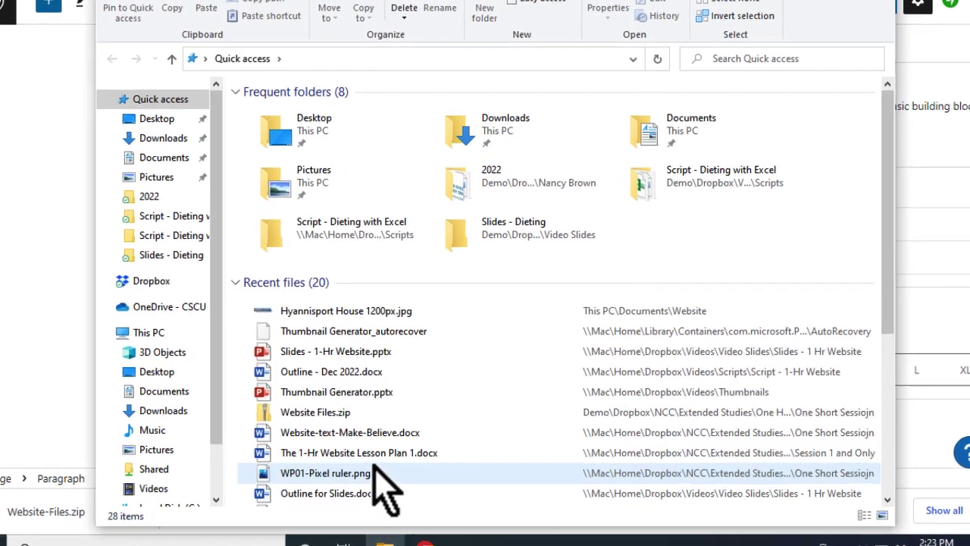
Open Website-text-Make-Believe.docx from the Documents > Website folder in Word
{"action": "left_click", "coordinate": [163, 157]}
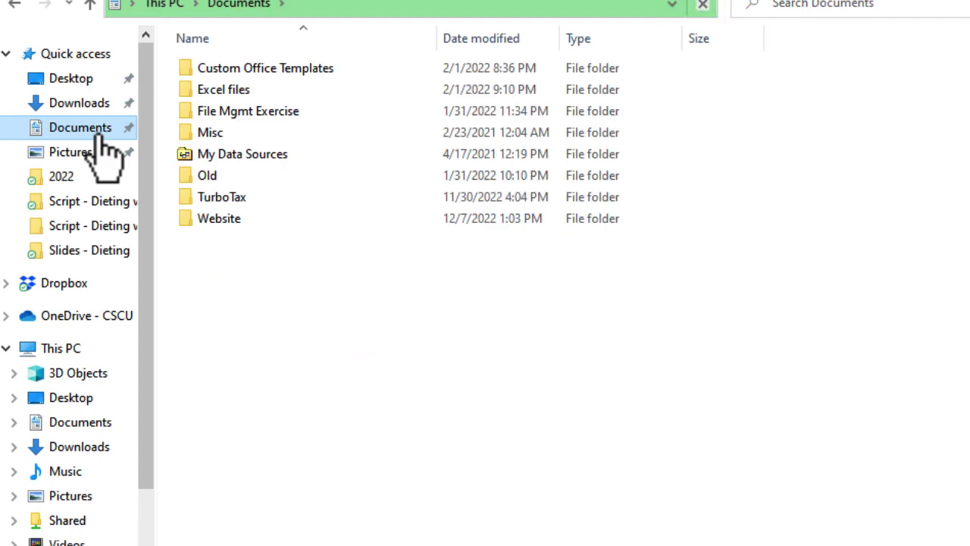
{"action": "double_click", "coordinate": [225, 222]}
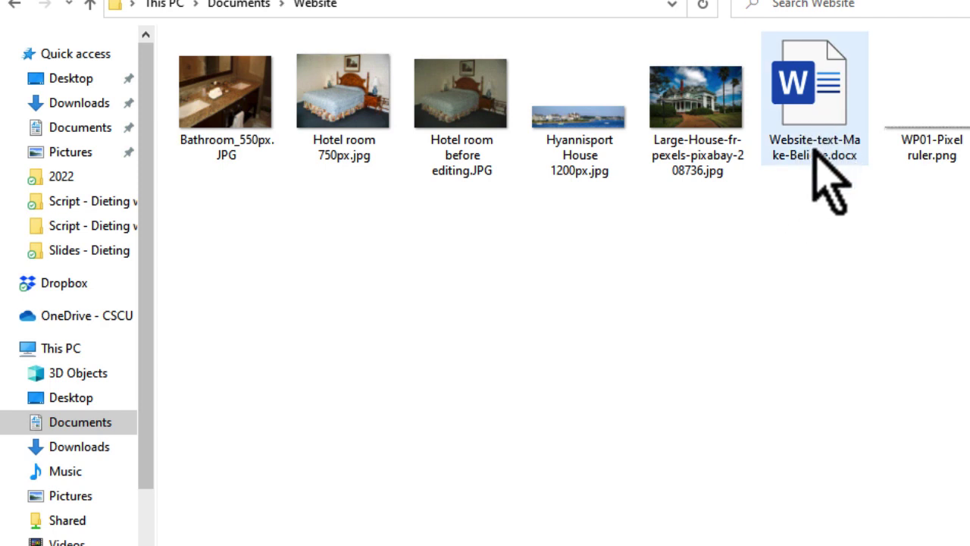
{"action": "mouse_move", "coordinate": [814, 161]}
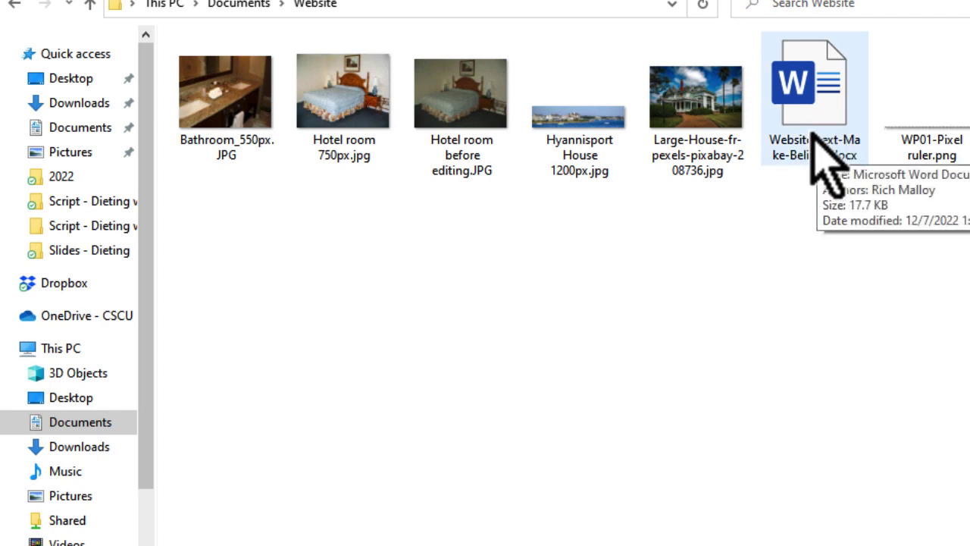
{"action": "left_click", "coordinate": [815, 113]}
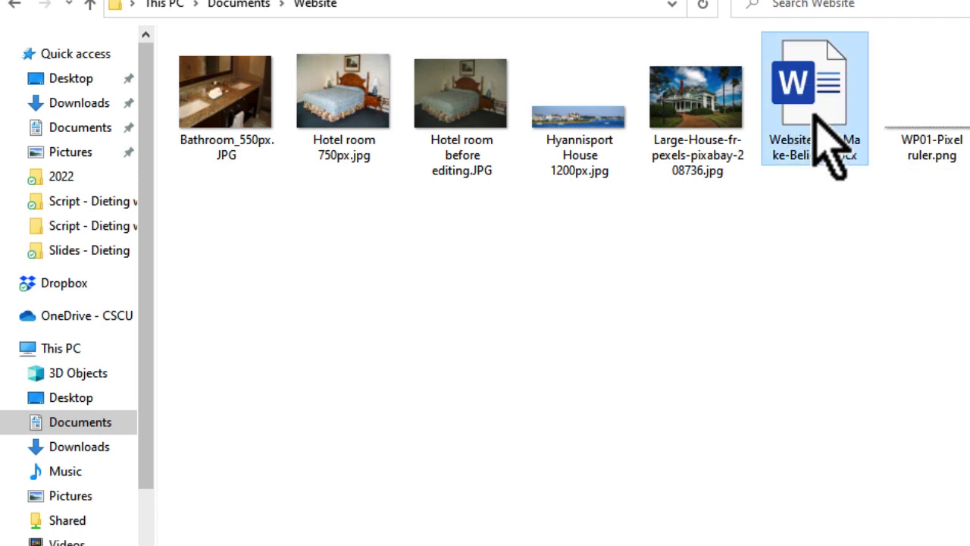
{"action": "double_click", "coordinate": [814, 115]}
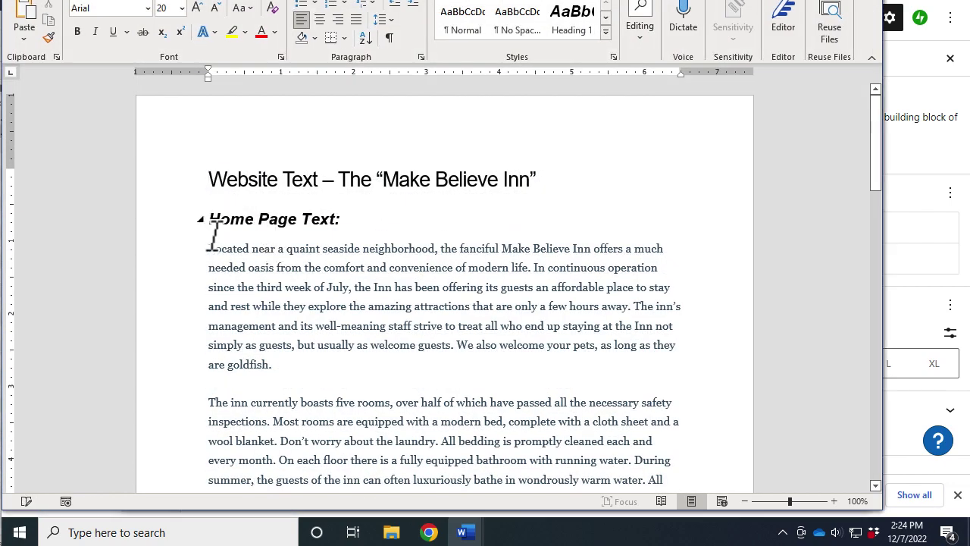
Select the Home Page Text from 'Located near…' down to the email line, then Alt+Tab away
{"action": "left_click_drag", "start_coordinate": [209, 249], "coordinate": [565, 151]}
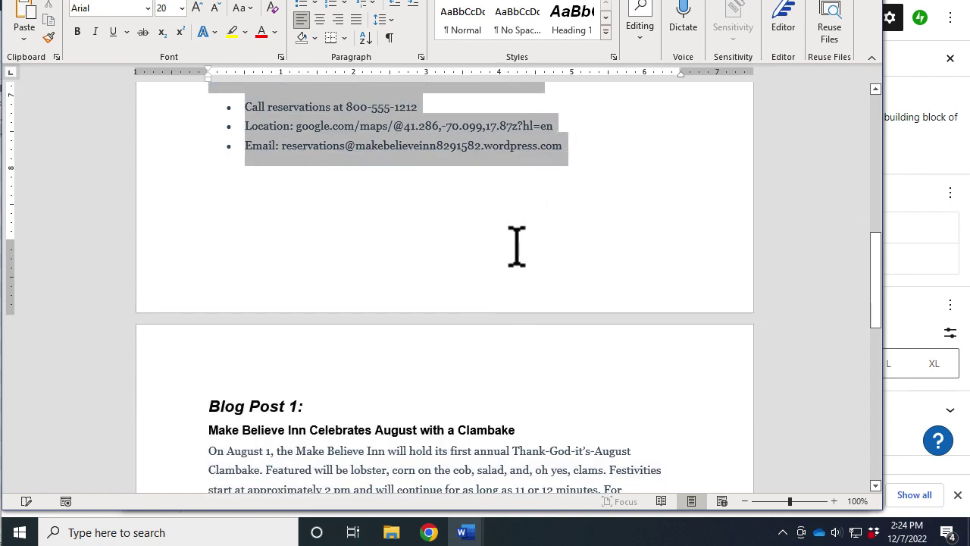
{"action": "scroll", "coordinate": [569, 288], "scroll_direction": "up", "scroll_amount": 10}
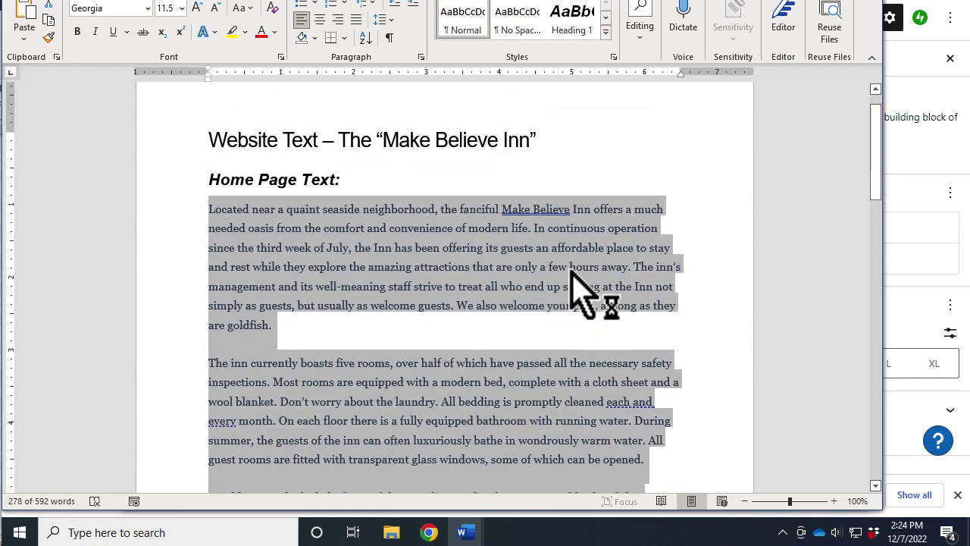
{"action": "scroll", "coordinate": [576, 292], "scroll_direction": "down", "scroll_amount": 3}
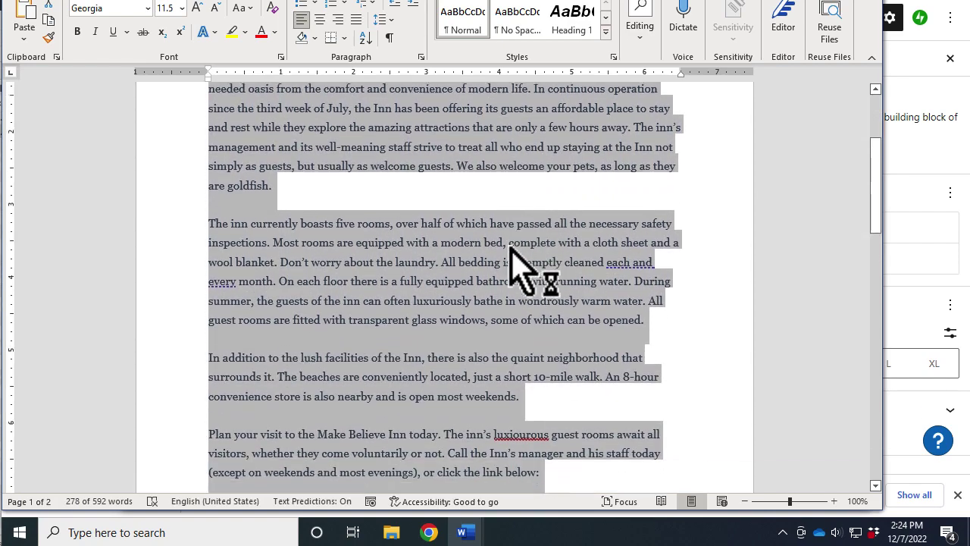
{"action": "scroll", "coordinate": [516, 261], "scroll_direction": "down", "scroll_amount": 5}
{"action": "scroll", "coordinate": [516, 262], "scroll_direction": "up", "scroll_amount": 6}
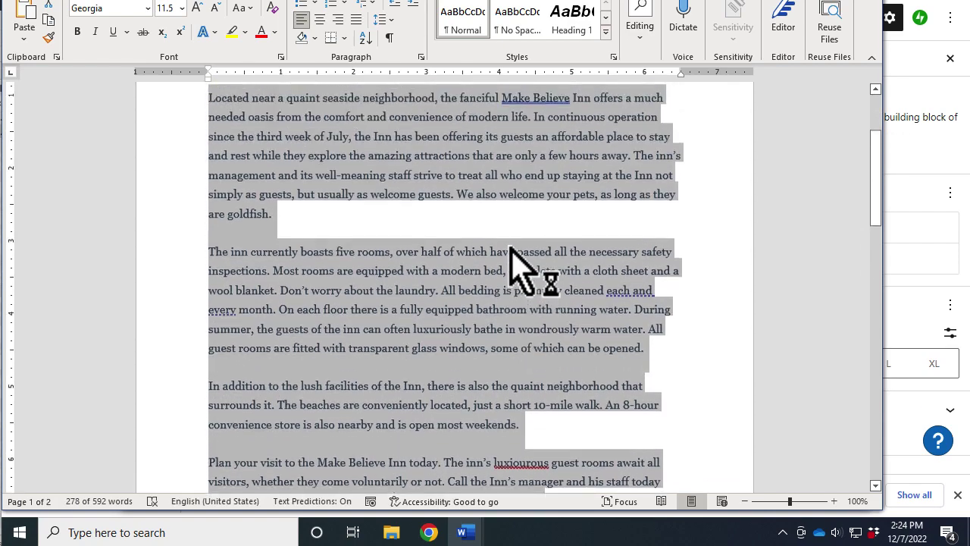
{"action": "scroll", "coordinate": [516, 261], "scroll_direction": "down", "scroll_amount": 3}
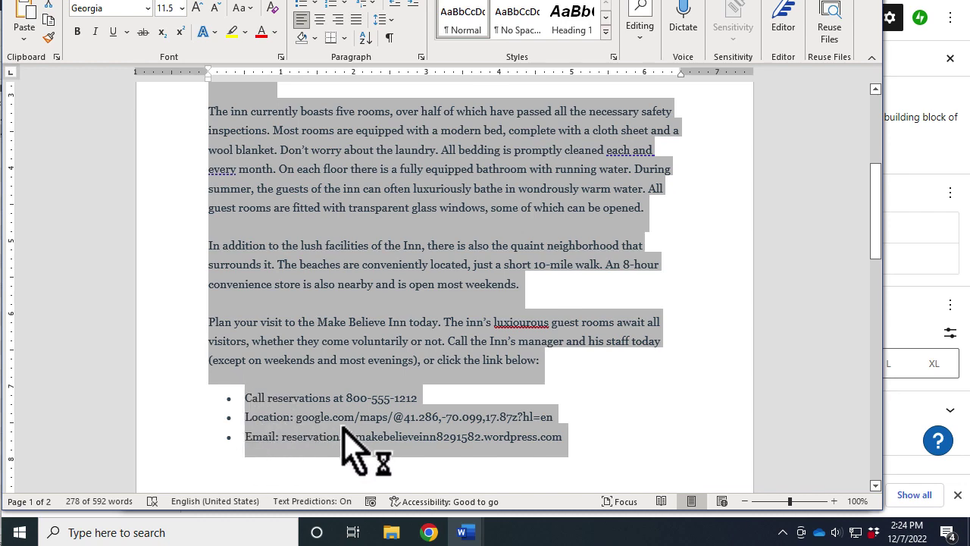
{"action": "scroll", "coordinate": [348, 448], "scroll_direction": "down", "scroll_amount": 2}
{"action": "scroll", "coordinate": [350, 447], "scroll_direction": "up", "scroll_amount": 1}
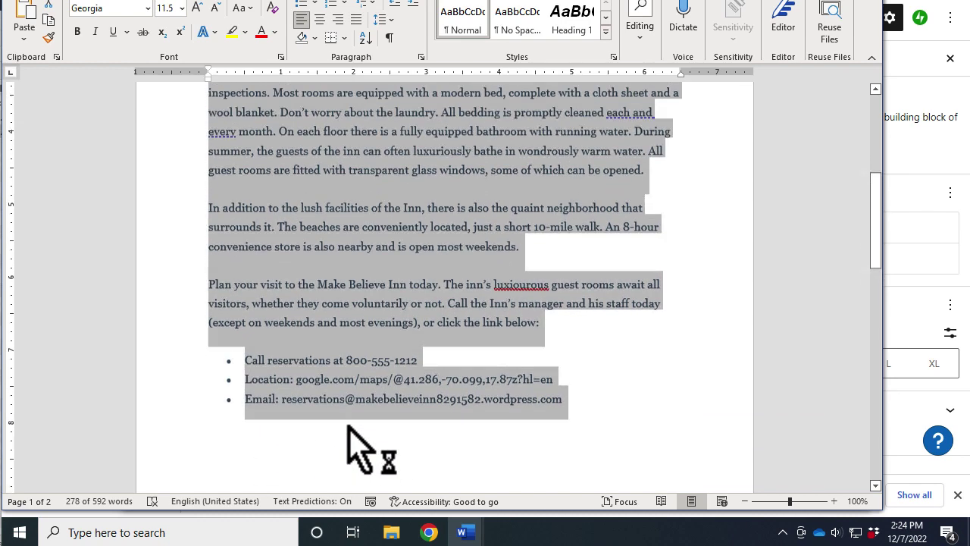
{"action": "scroll", "coordinate": [349, 429], "scroll_direction": "up", "scroll_amount": 7}
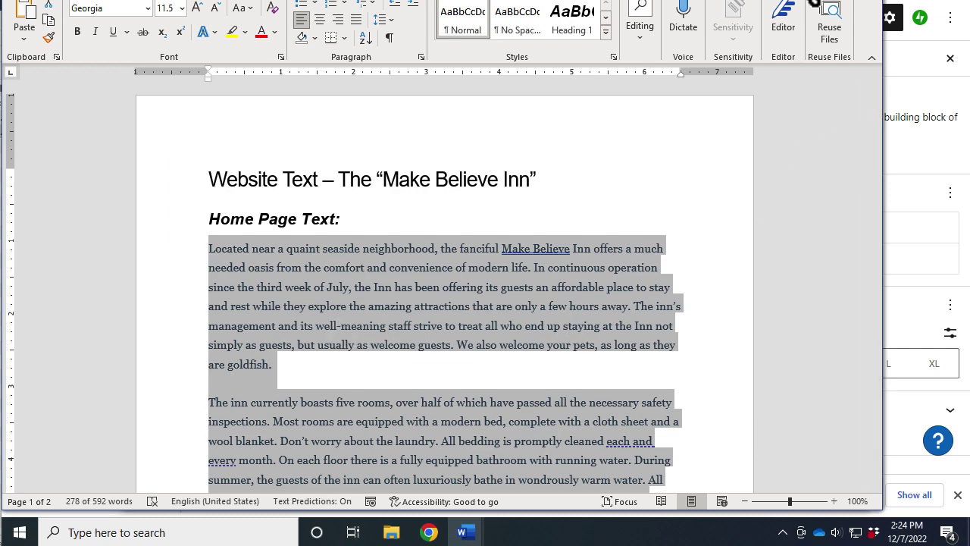
{"action": "key", "text": "alt+Tab"}
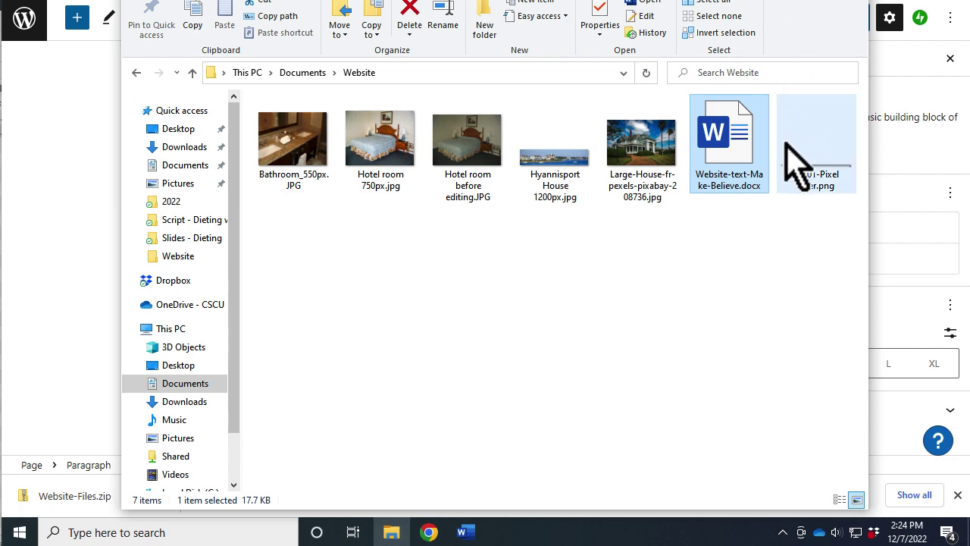
Paste the copied home page text into the empty paragraph under the Welcome! title
{"action": "left_click", "coordinate": [94, 258]}
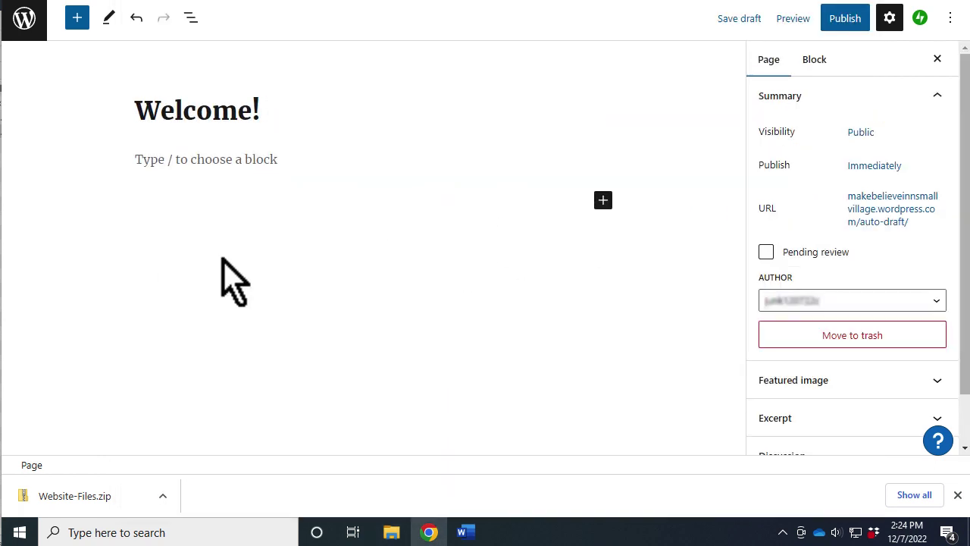
{"action": "left_click", "coordinate": [158, 159]}
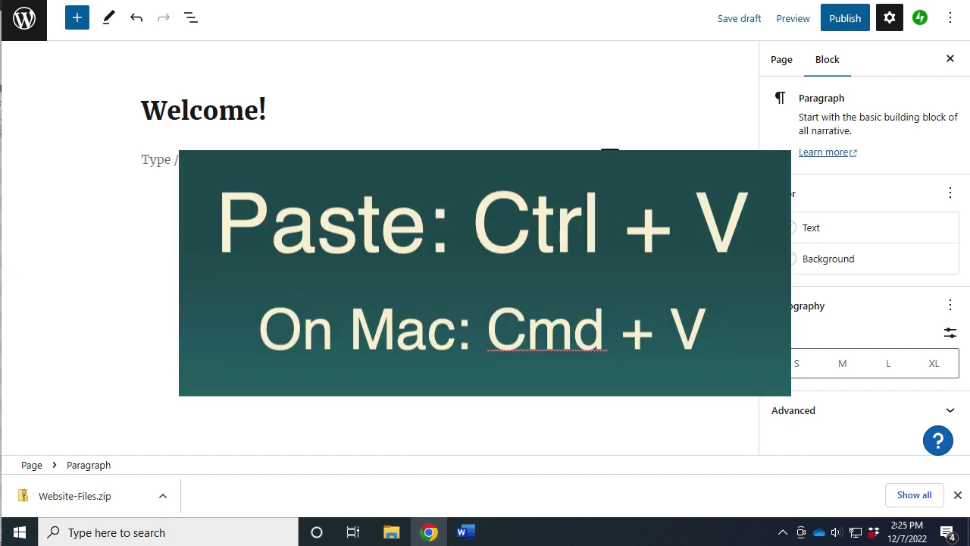
{"action": "key", "text": "ctrl+v"}
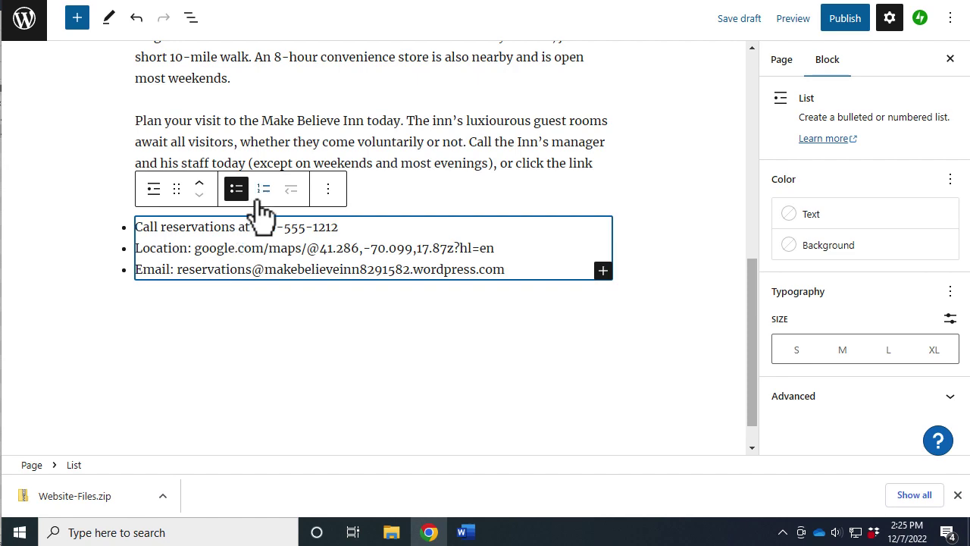
{"action": "left_click", "coordinate": [401, 162]}
{"action": "scroll", "coordinate": [401, 161], "scroll_direction": "up", "scroll_amount": 8}
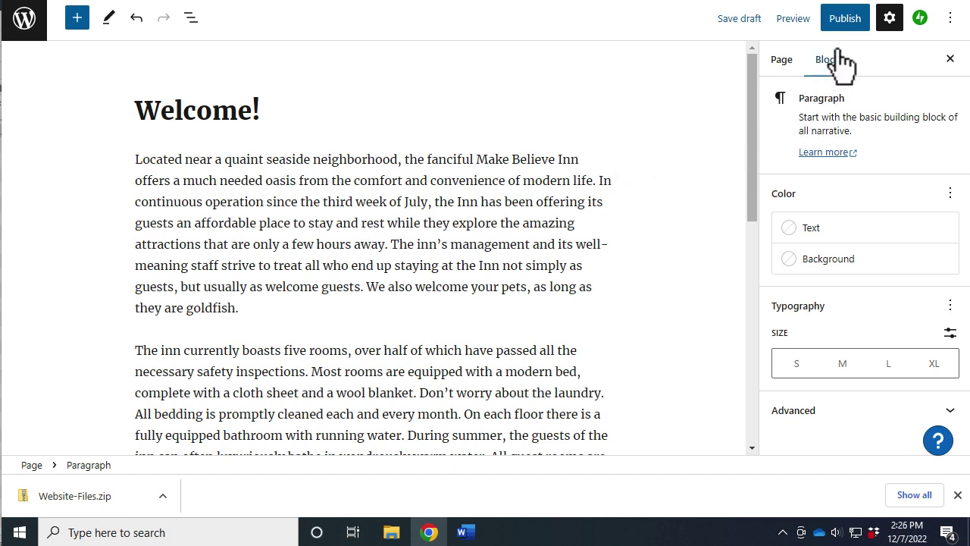
Publish the Welcome! page live and bring up the site's page navigation sidebar
{"action": "left_click", "coordinate": [845, 25]}
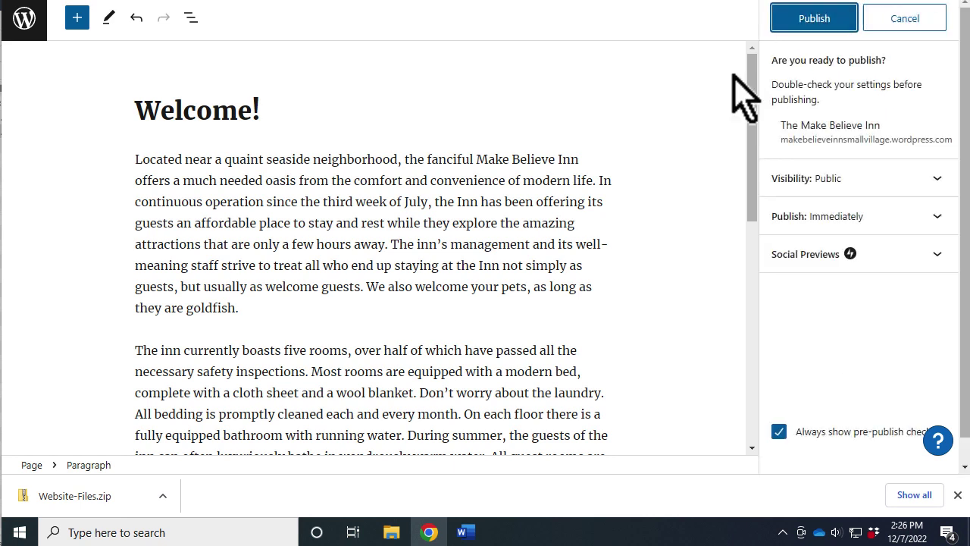
{"action": "left_click", "coordinate": [803, 22]}
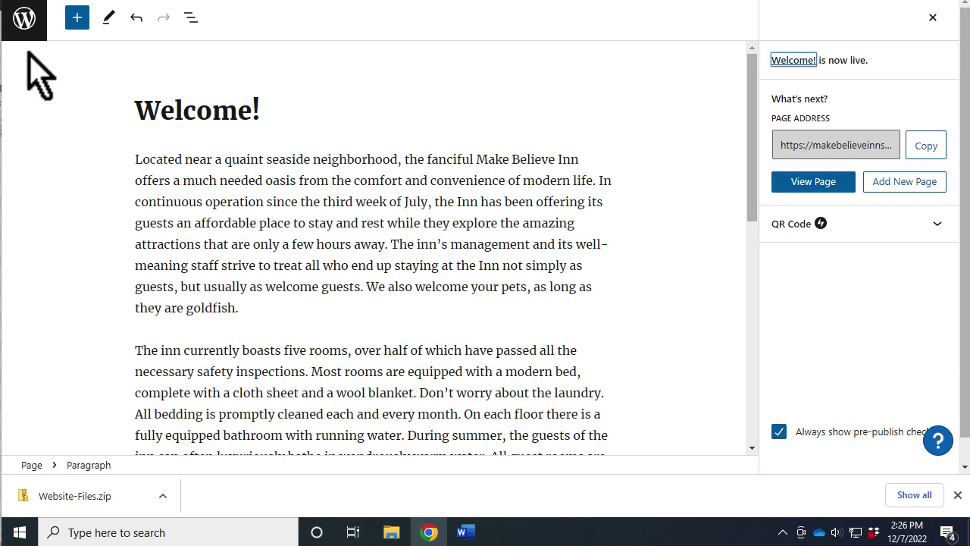
{"action": "left_click", "coordinate": [24, 18]}
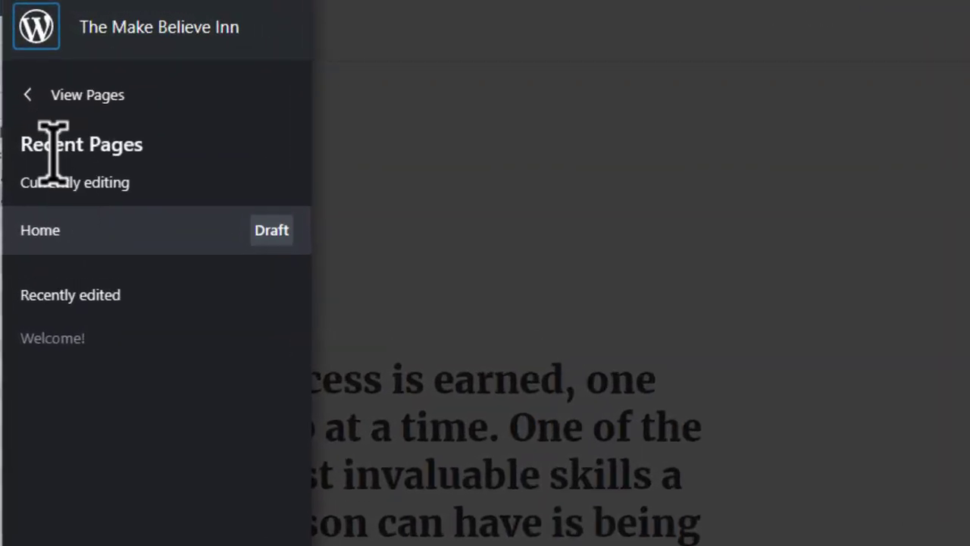
Go to the site's Pages list and start a new page with Add new page
{"action": "left_click", "coordinate": [61, 98]}
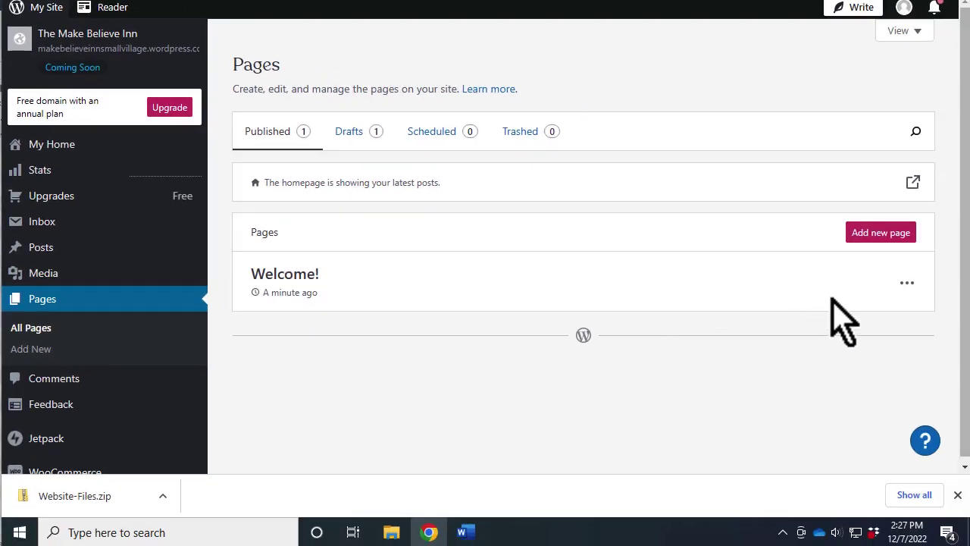
{"action": "left_click", "coordinate": [882, 240]}
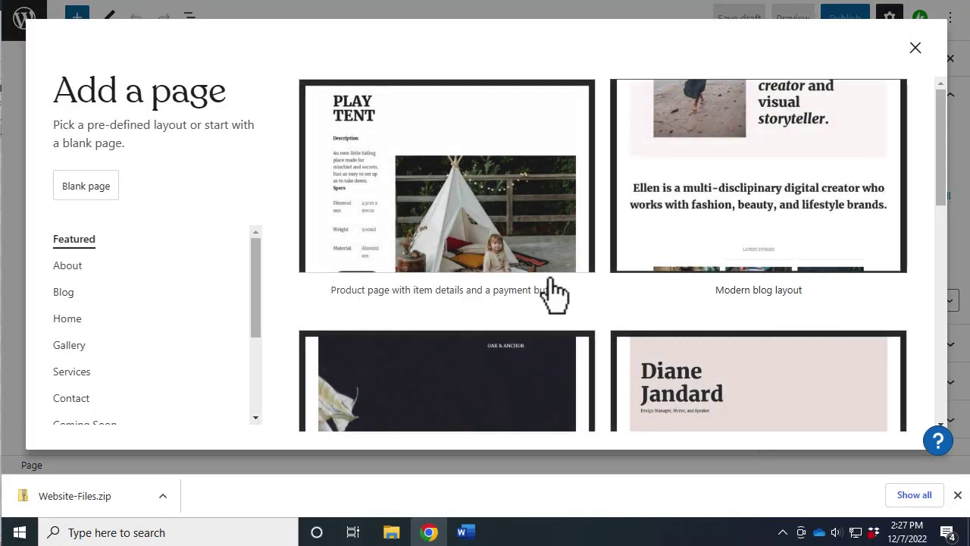
Create a blank page titled News, publish it, and return to the Pages list
{"action": "left_click", "coordinate": [86, 186]}
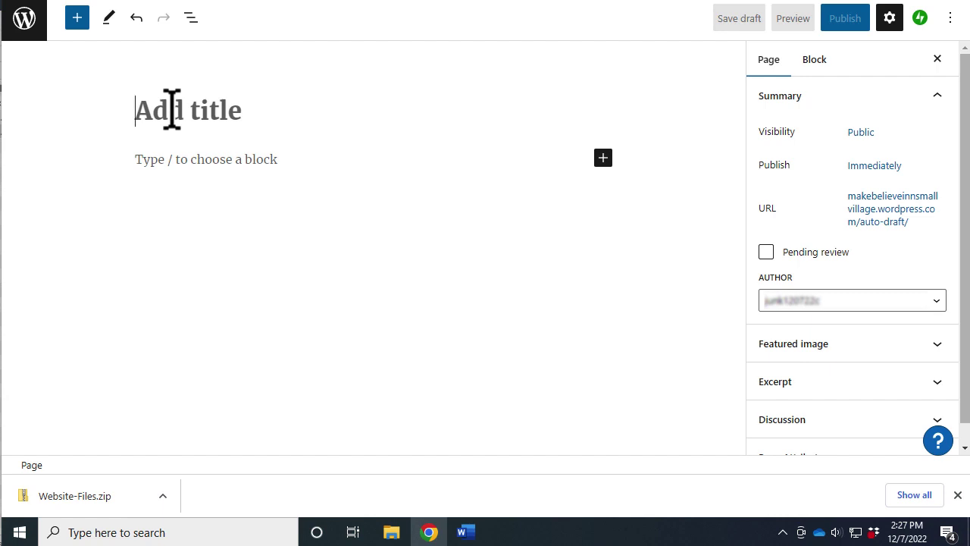
{"action": "type", "text": "News"}
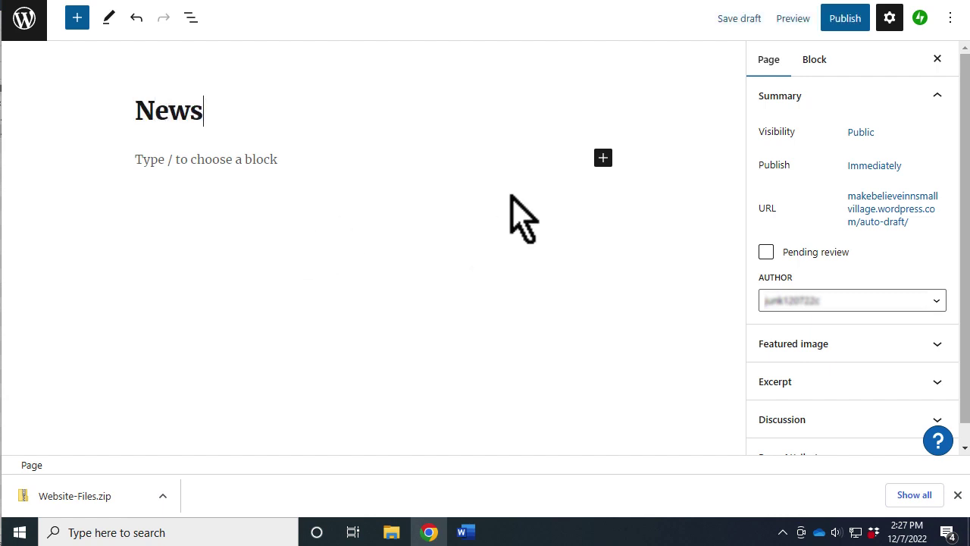
{"action": "left_click", "coordinate": [841, 19]}
{"action": "left_click", "coordinate": [839, 22]}
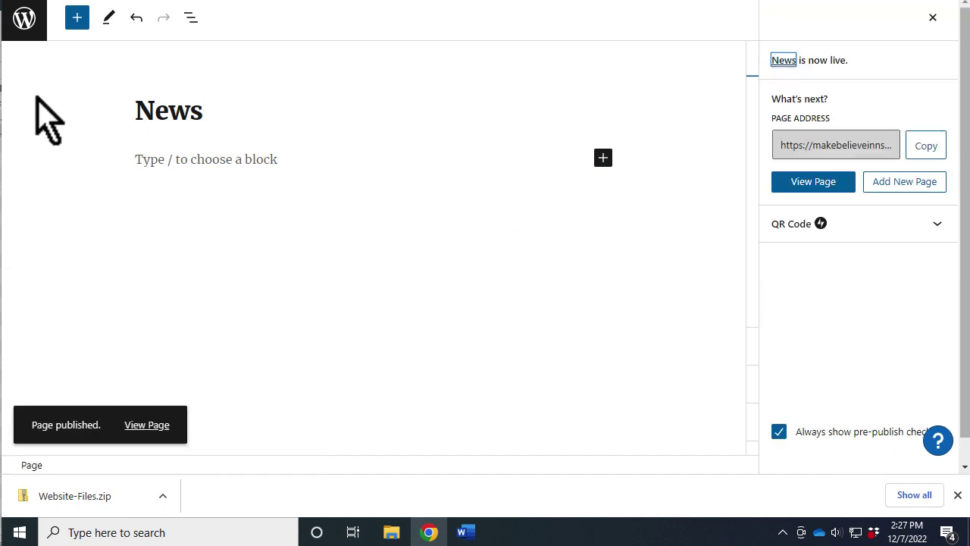
{"action": "left_click", "coordinate": [25, 31]}
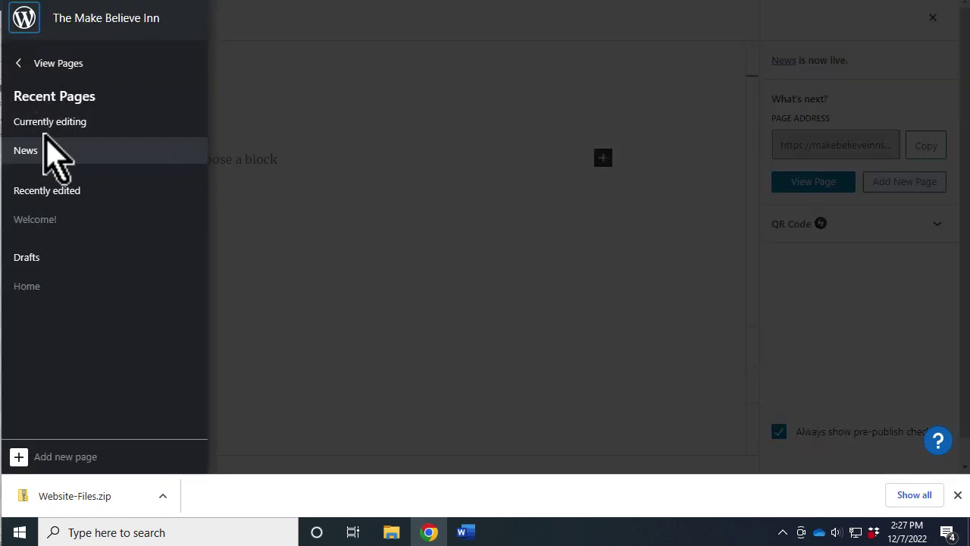
{"action": "left_click", "coordinate": [31, 69]}
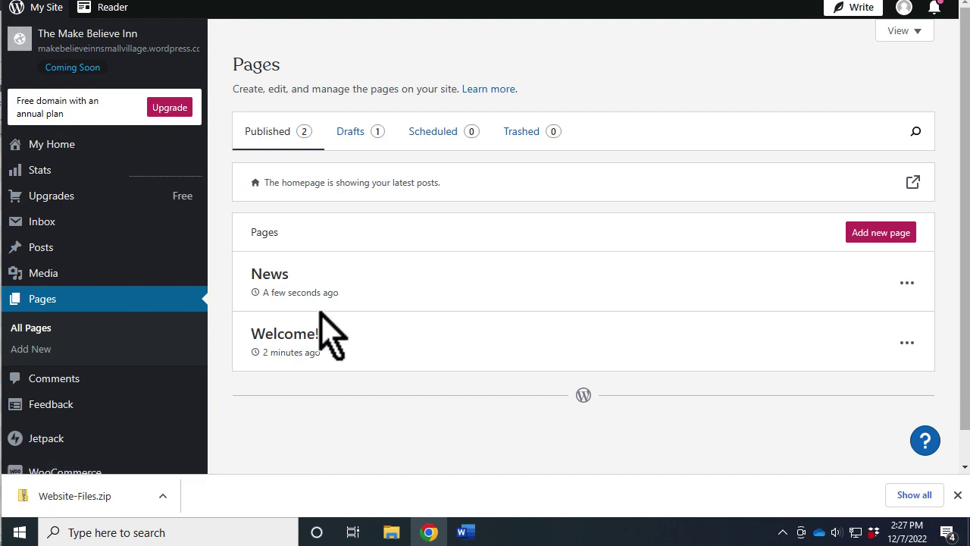
Open the site Customizer via Appearance > Customize in the admin sidebar
{"action": "scroll", "coordinate": [110, 346], "scroll_direction": "down", "scroll_amount": 3}
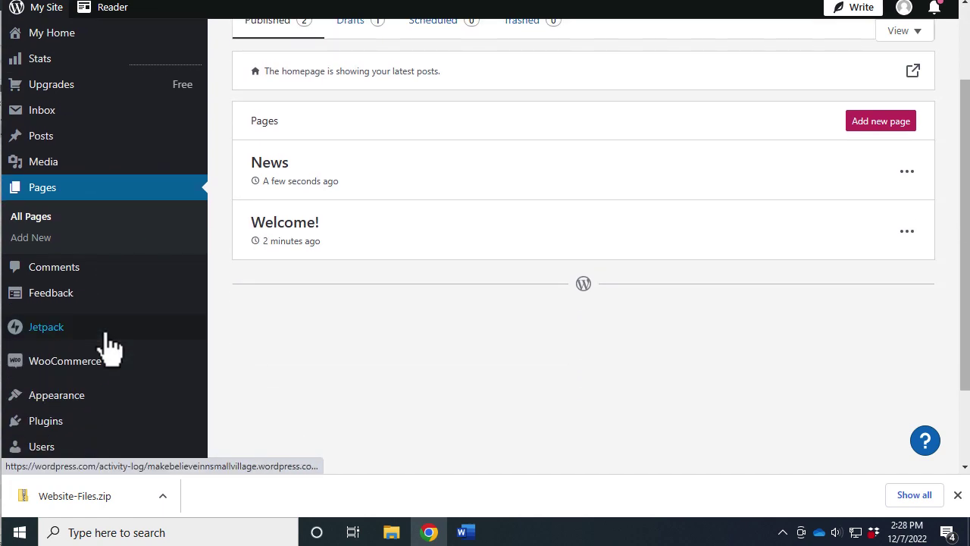
{"action": "scroll", "coordinate": [110, 347], "scroll_direction": "down", "scroll_amount": 2}
{"action": "mouse_move", "coordinate": [60, 322]}
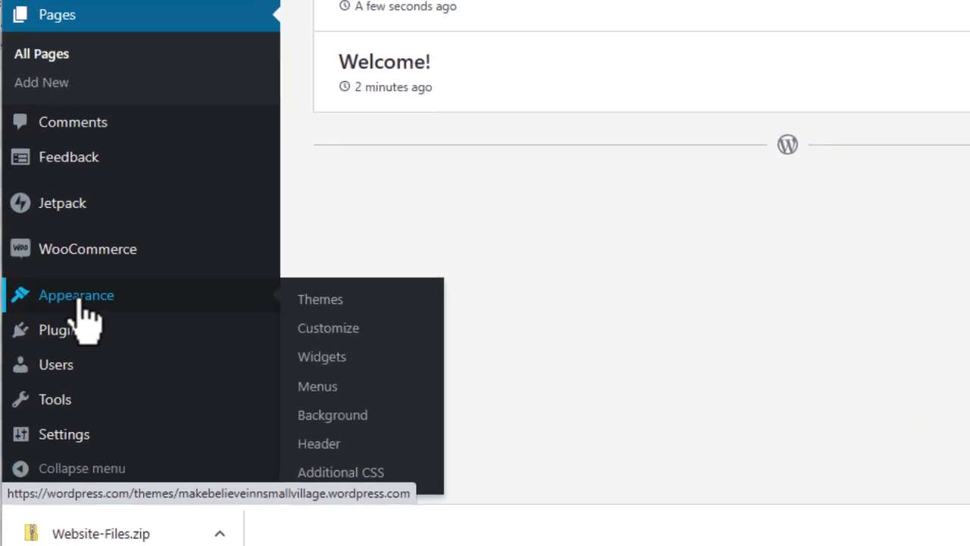
{"action": "left_click", "coordinate": [367, 317]}
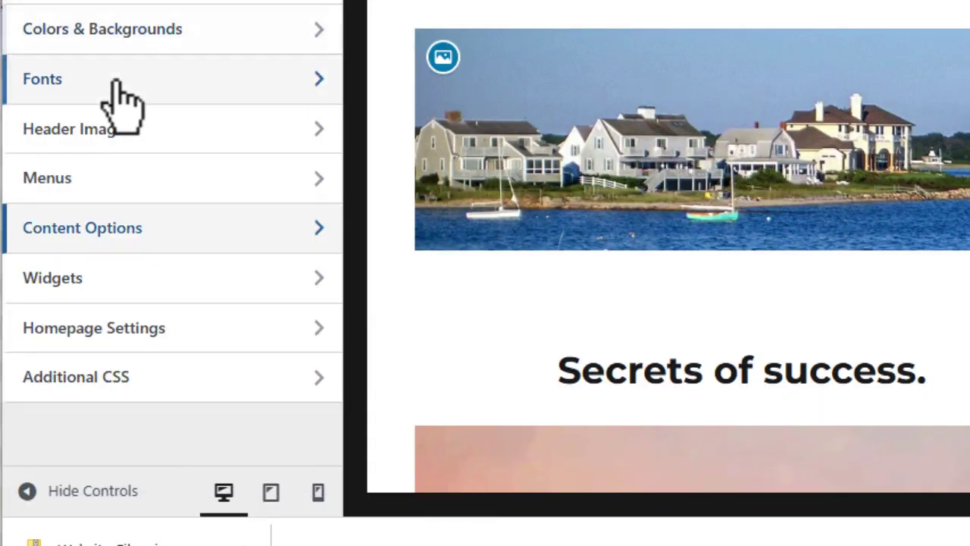
Make Welcome! the static homepage and News the posts page, and save the changes
{"action": "left_click", "coordinate": [93, 334]}
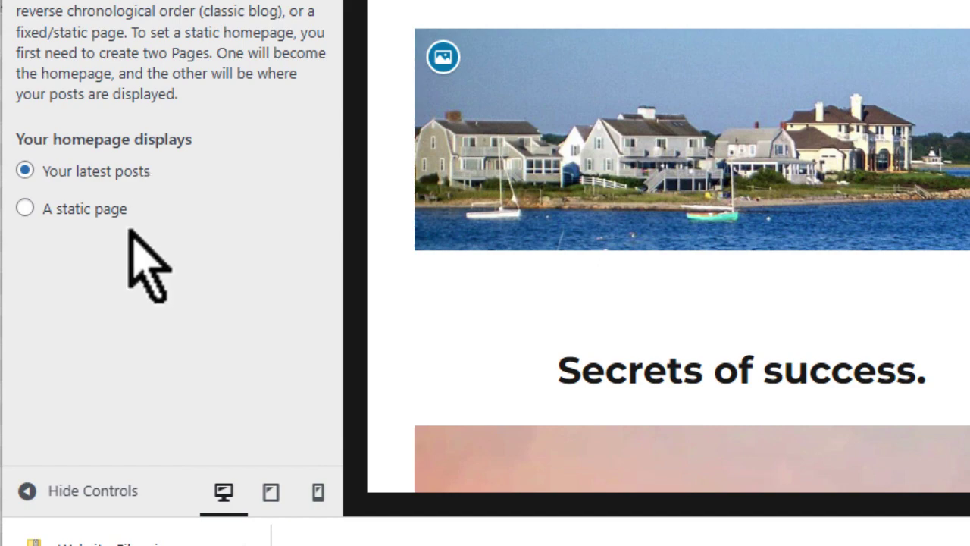
{"action": "left_click", "coordinate": [25, 210]}
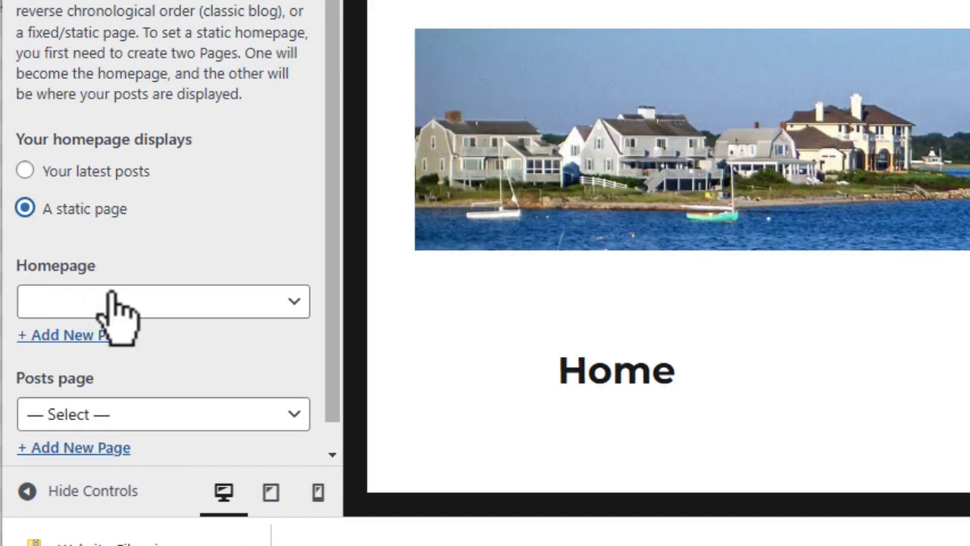
{"action": "left_click", "coordinate": [294, 303]}
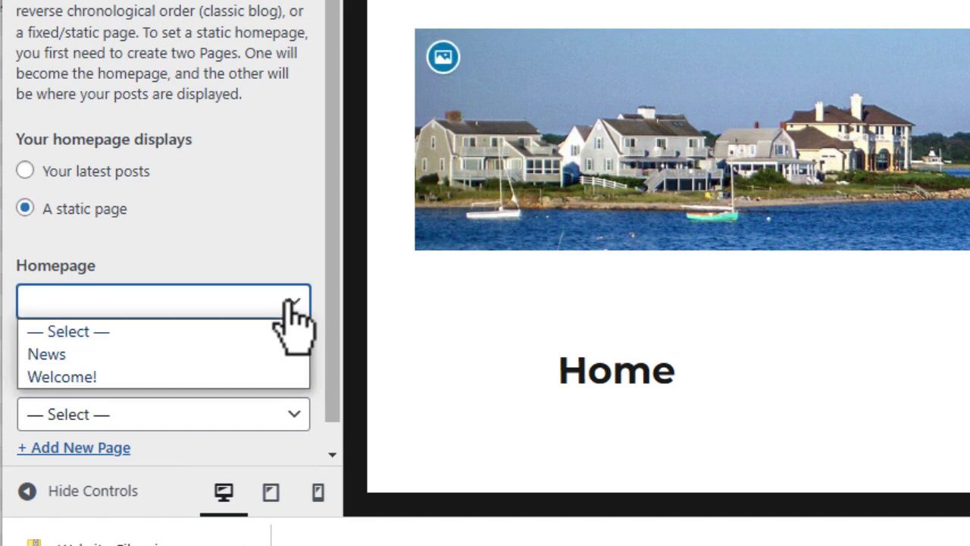
{"action": "left_click", "coordinate": [121, 377]}
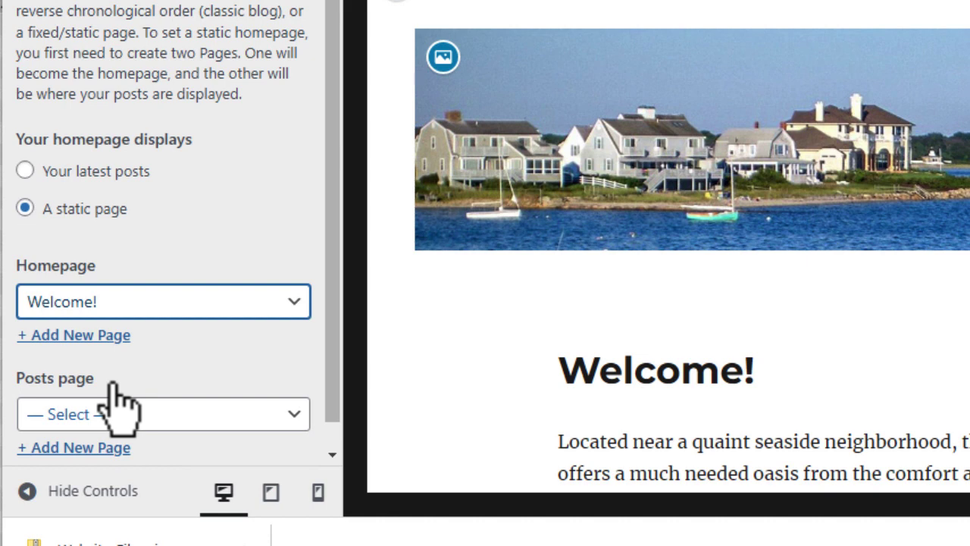
{"action": "left_click", "coordinate": [294, 415]}
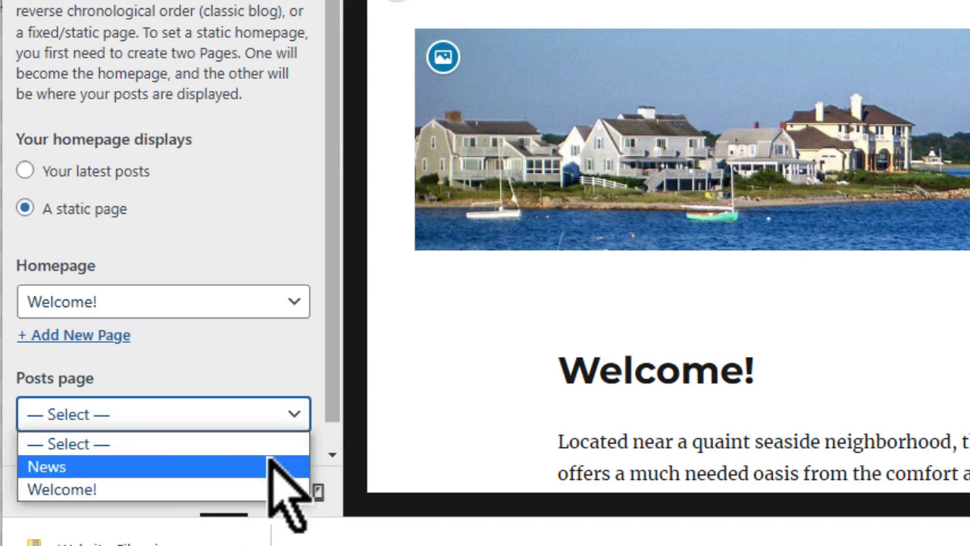
{"action": "left_click", "coordinate": [288, 467]}
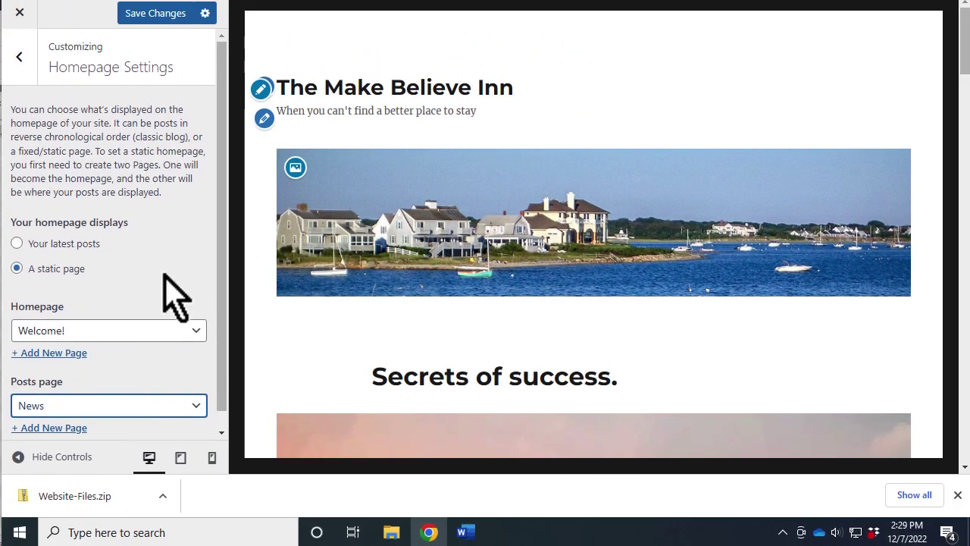
{"action": "left_click", "coordinate": [173, 15]}
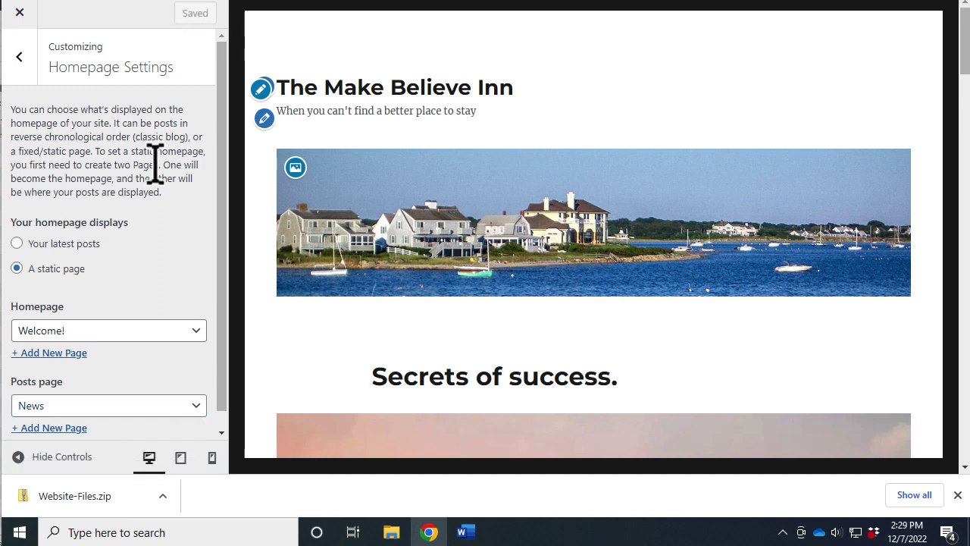
{"action": "left_click", "coordinate": [21, 61]}
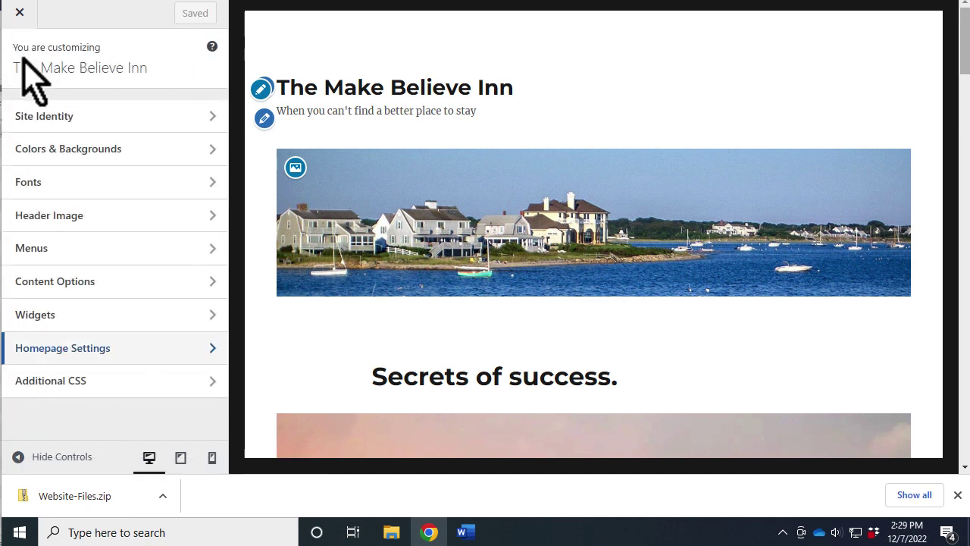
{"action": "left_click", "coordinate": [20, 15]}
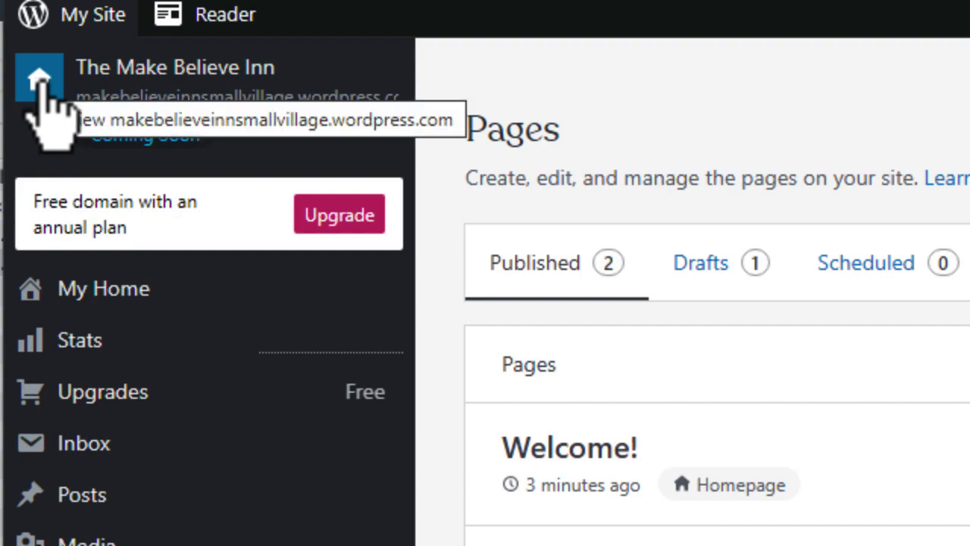
{"action": "left_click", "coordinate": [41, 82]}
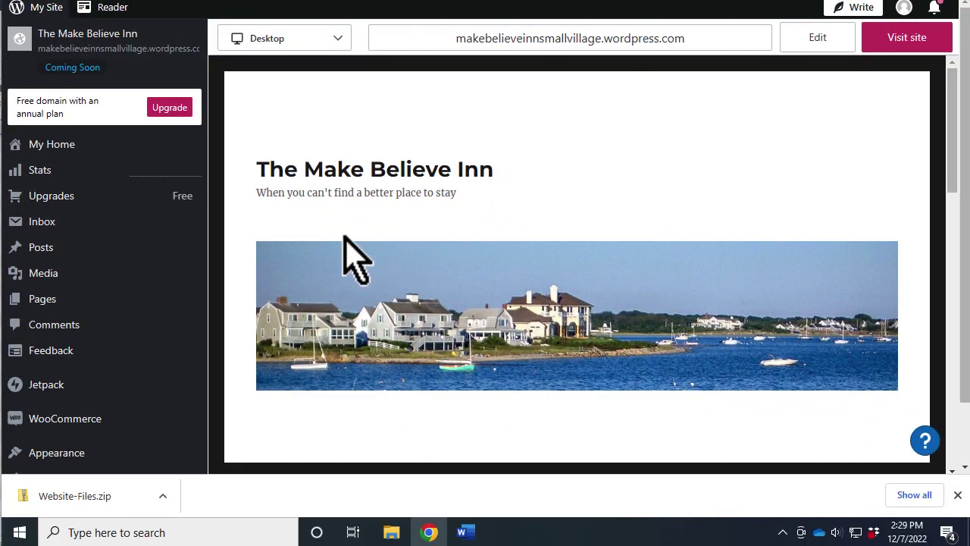
{"action": "scroll", "coordinate": [424, 292], "scroll_direction": "down", "scroll_amount": 5}
{"action": "scroll", "coordinate": [345, 238], "scroll_direction": "down", "scroll_amount": 6}
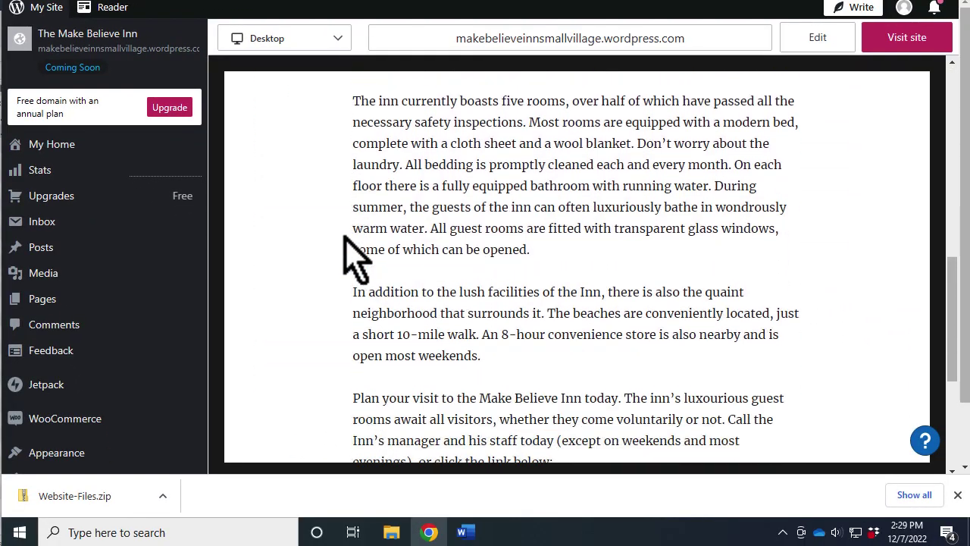
{"action": "scroll", "coordinate": [345, 238], "scroll_direction": "up", "scroll_amount": 10}
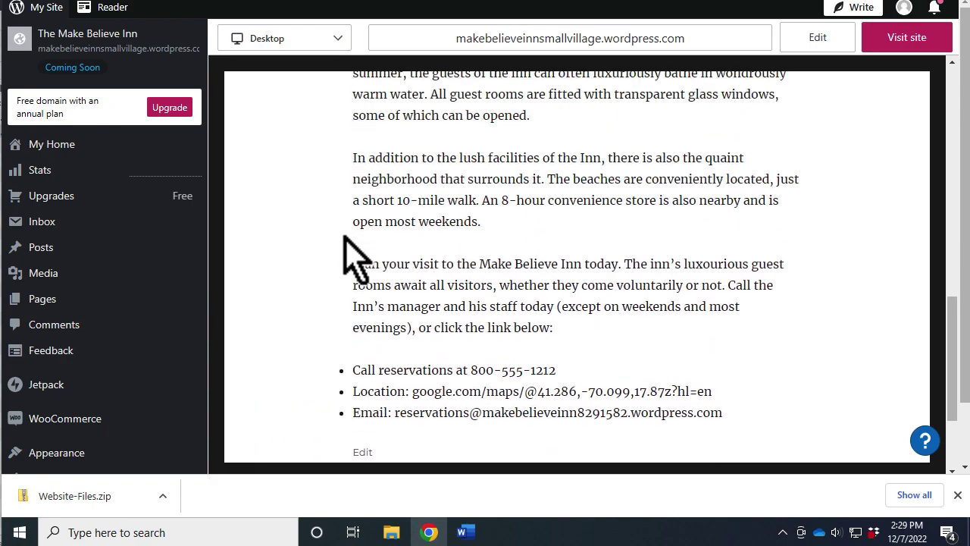
{"action": "scroll", "coordinate": [345, 238], "scroll_direction": "down", "scroll_amount": 8}
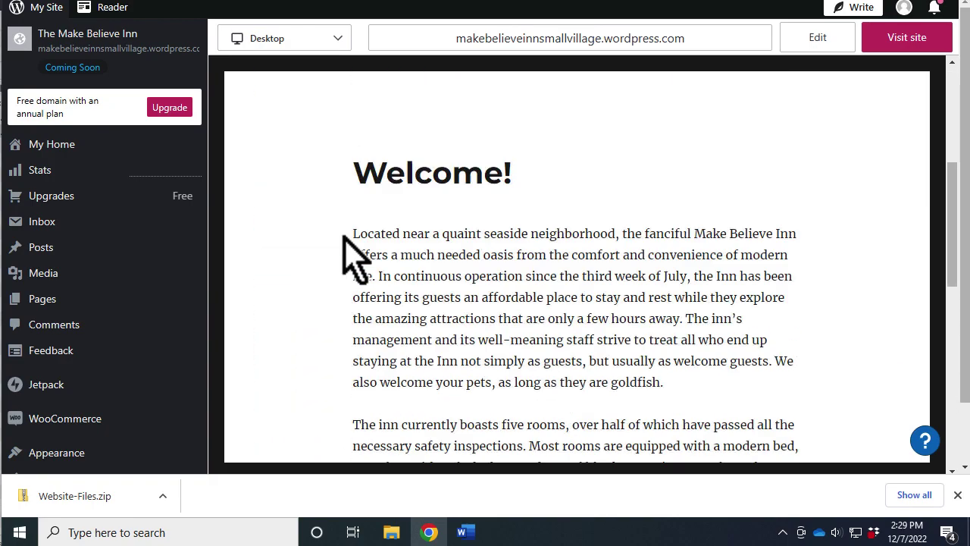
{"action": "scroll", "coordinate": [345, 238], "scroll_direction": "up", "scroll_amount": 7}
{"action": "scroll", "coordinate": [345, 238], "scroll_direction": "down", "scroll_amount": 8}
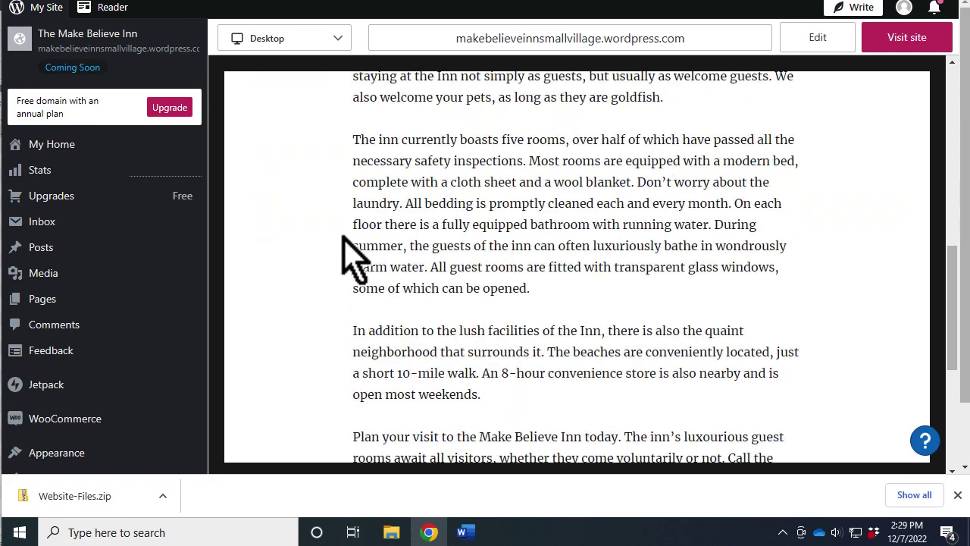
{"action": "scroll", "coordinate": [345, 238], "scroll_direction": "up", "scroll_amount": 6}
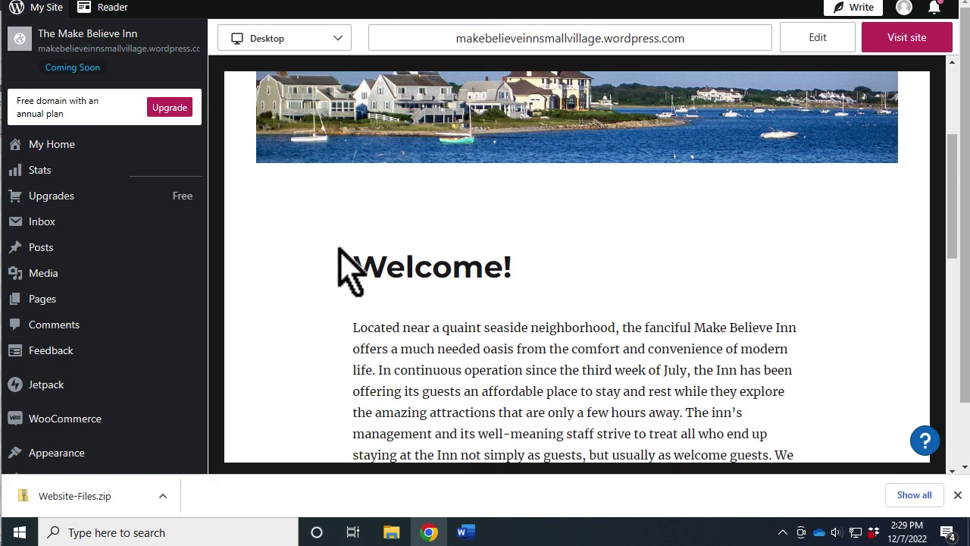
{"action": "scroll", "coordinate": [333, 235], "scroll_direction": "down", "scroll_amount": 3}
{"action": "scroll", "coordinate": [330, 226], "scroll_direction": "up", "scroll_amount": 3}
{"action": "scroll", "coordinate": [330, 226], "scroll_direction": "down", "scroll_amount": 4}
{"action": "scroll", "coordinate": [339, 247], "scroll_direction": "down", "scroll_amount": 1}
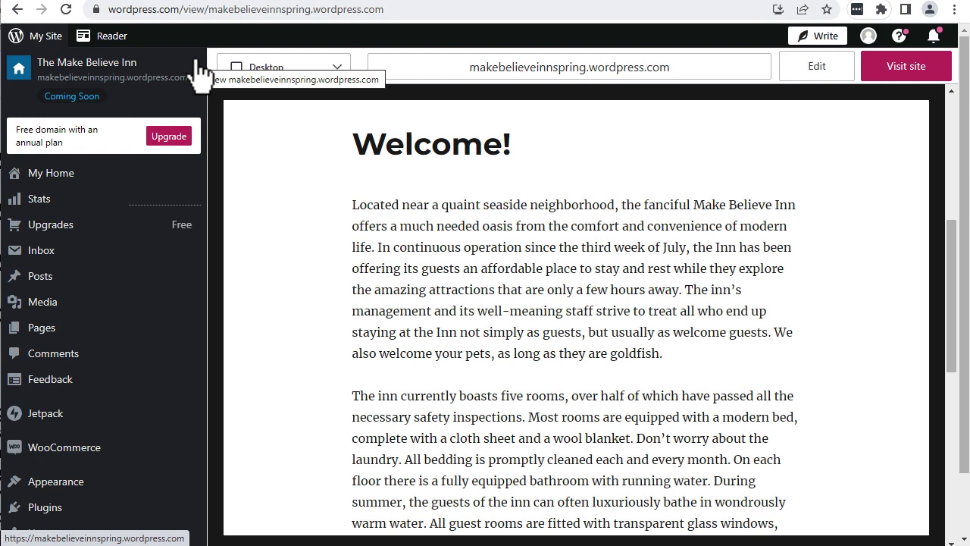
{"action": "scroll", "coordinate": [714, 347], "scroll_direction": "up", "scroll_amount": 3}
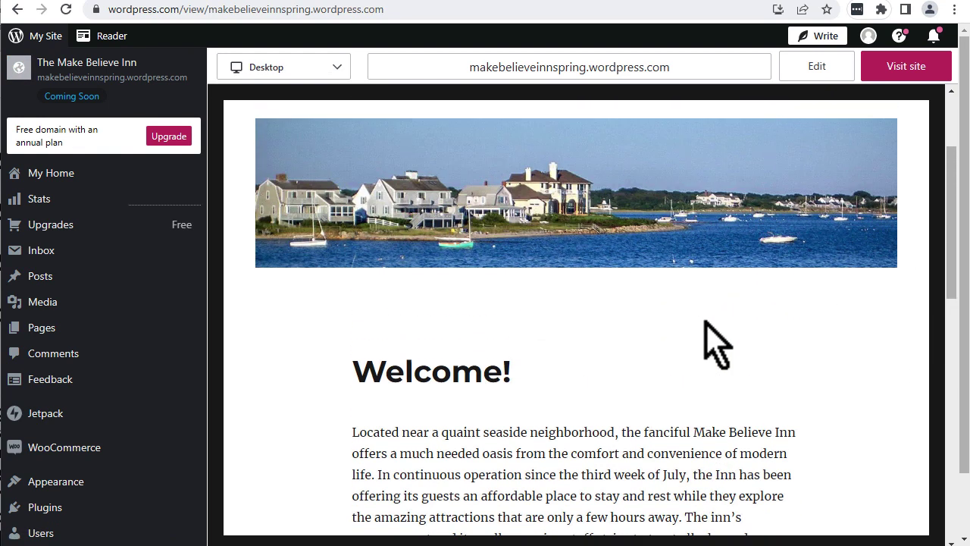
{"action": "scroll", "coordinate": [715, 347], "scroll_direction": "down", "scroll_amount": 3}
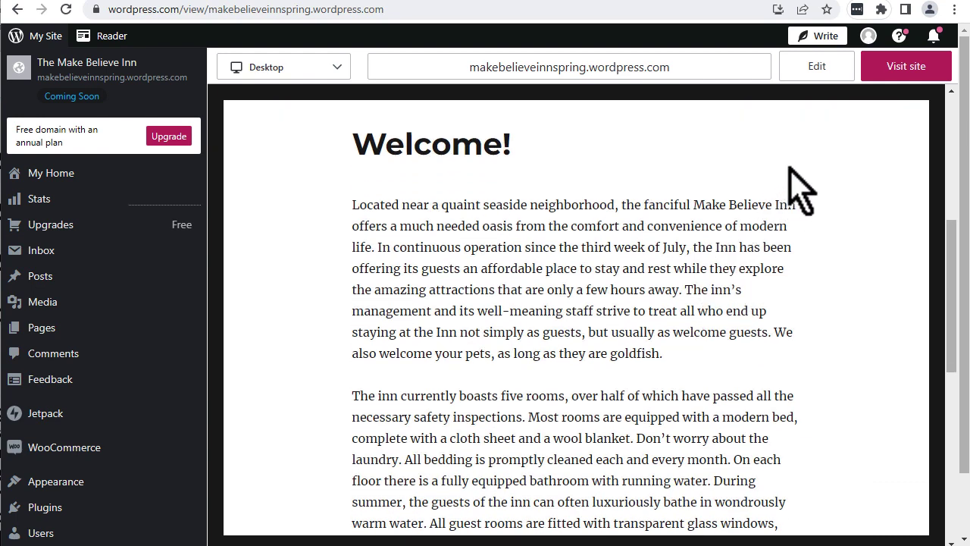
Reopen the Welcome! page in the editor and select its opening and rooms paragraphs
{"action": "left_click", "coordinate": [817, 72]}
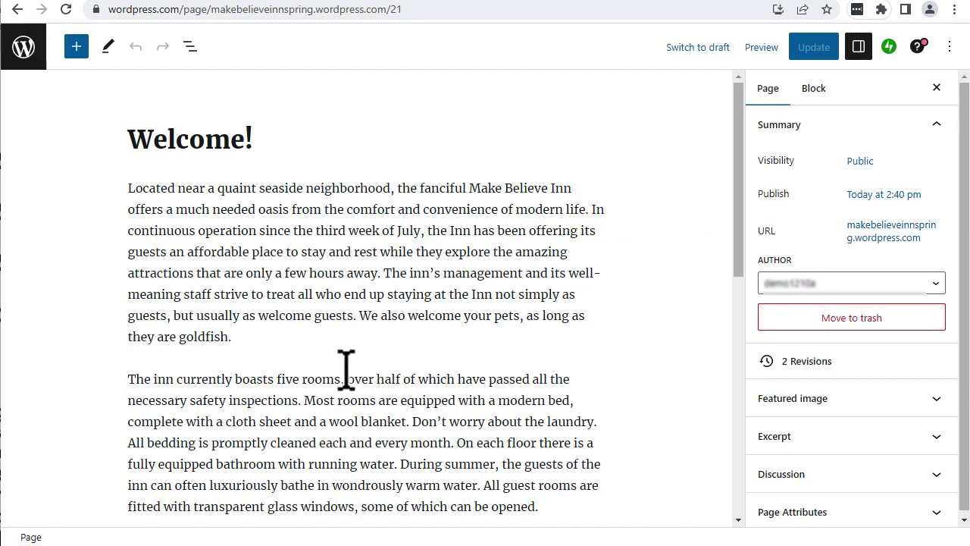
{"action": "left_click", "coordinate": [314, 282]}
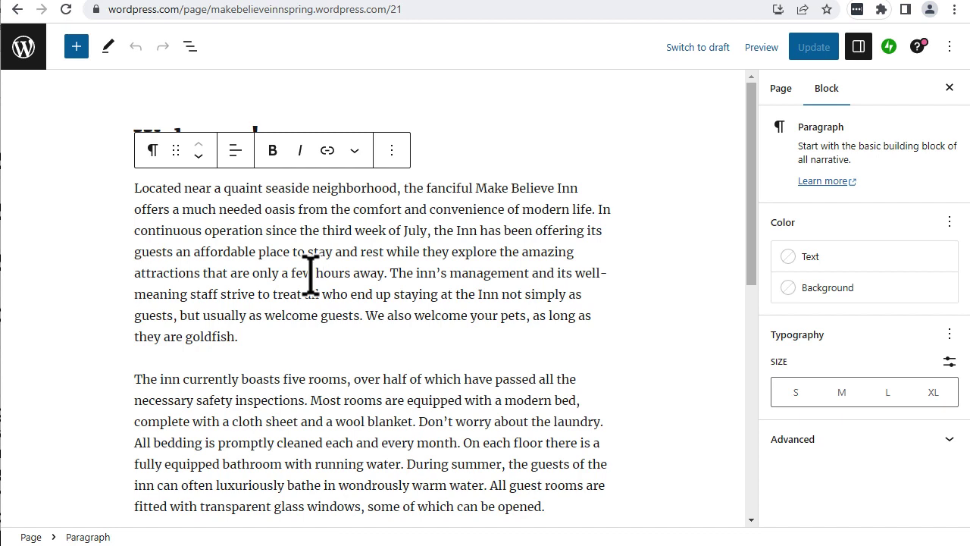
{"action": "left_click", "coordinate": [319, 421]}
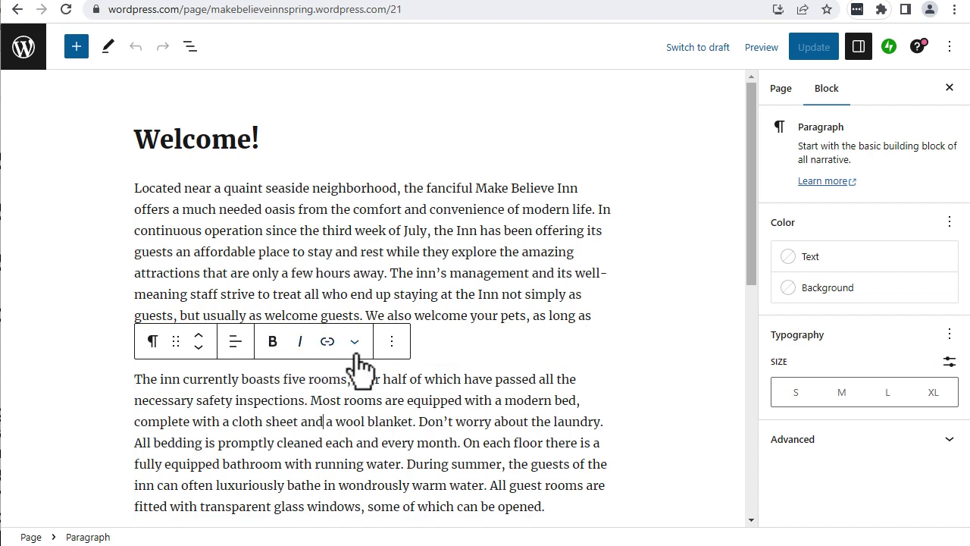
{"action": "left_click", "coordinate": [339, 252]}
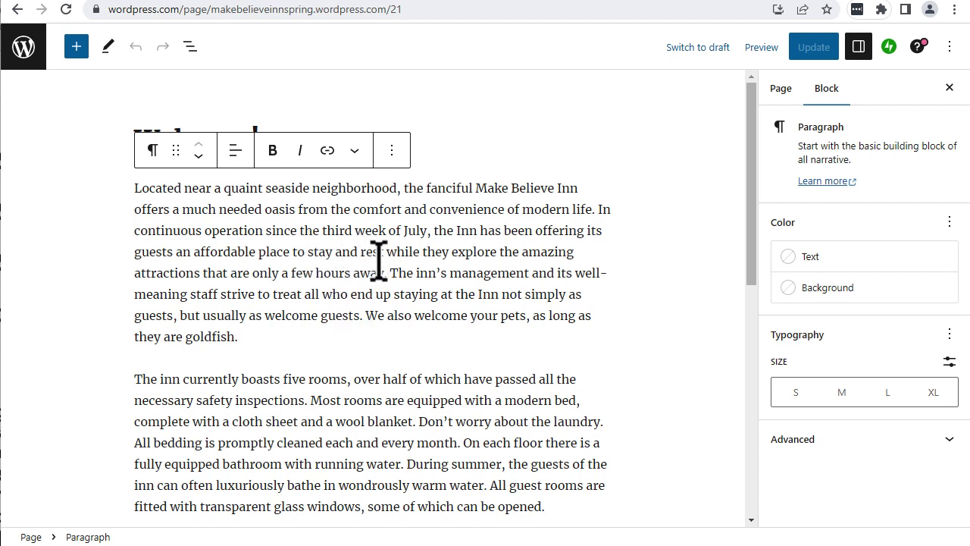
Insert an Image block from the inserter's Media section after the opening Welcome paragraph
{"action": "left_click", "coordinate": [76, 47]}
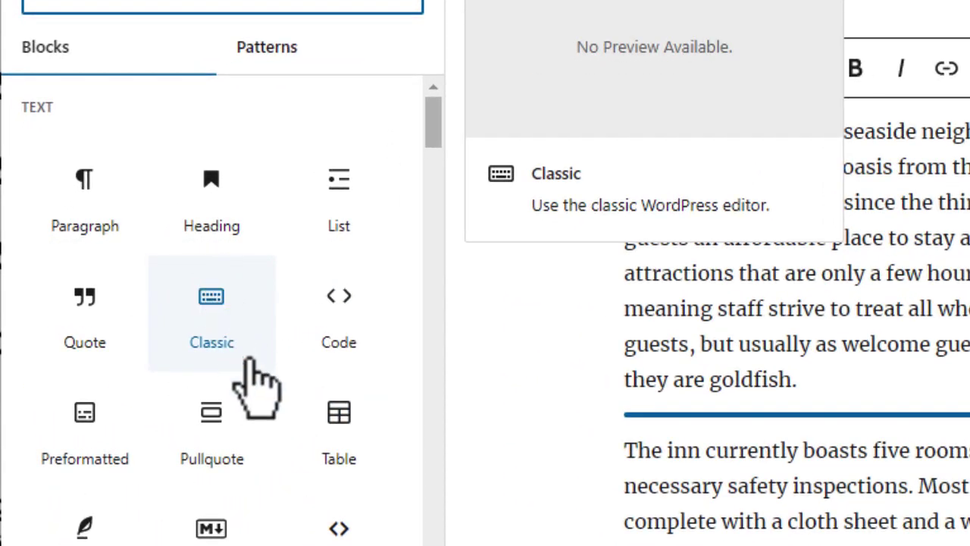
{"action": "scroll", "coordinate": [250, 391], "scroll_direction": "down", "scroll_amount": 5}
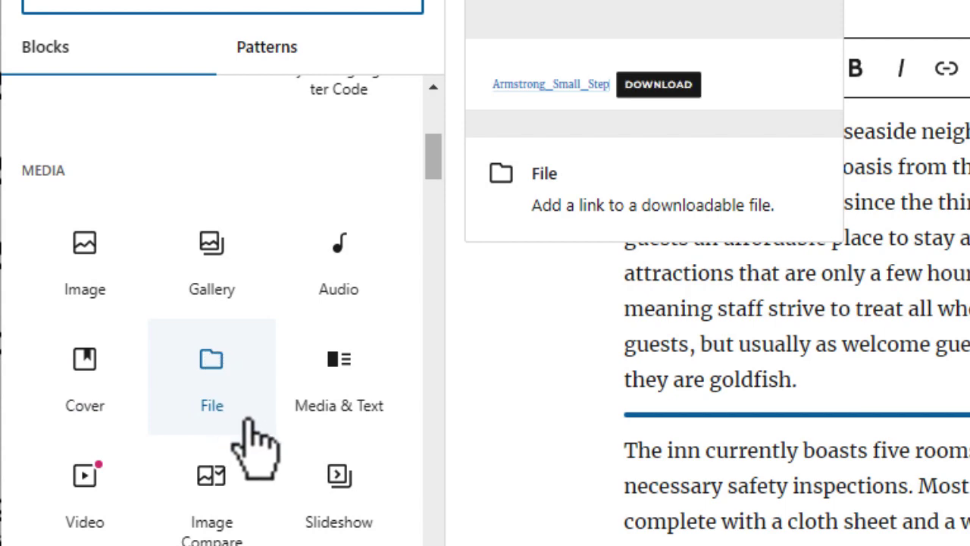
{"action": "scroll", "coordinate": [261, 402], "scroll_direction": "down", "scroll_amount": 6}
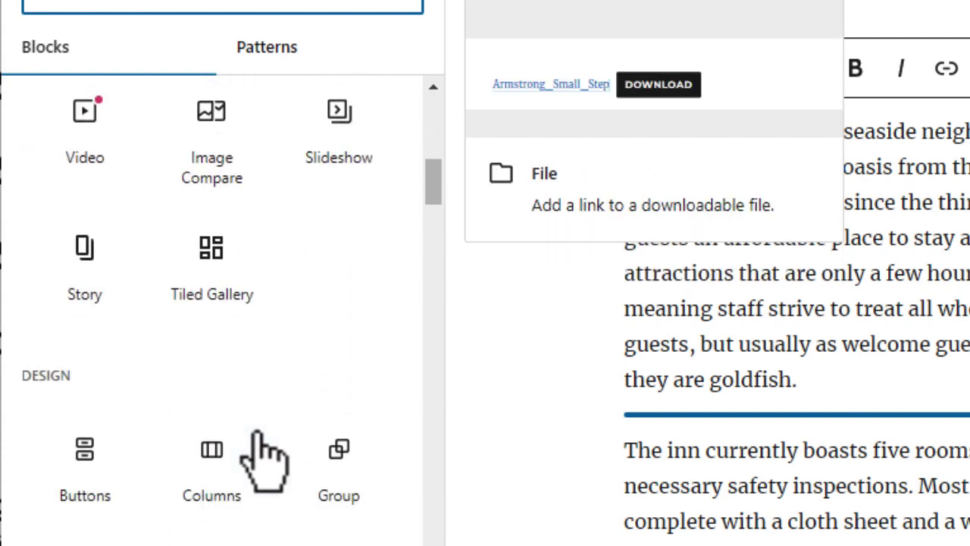
{"action": "scroll", "coordinate": [252, 428], "scroll_direction": "down", "scroll_amount": 1}
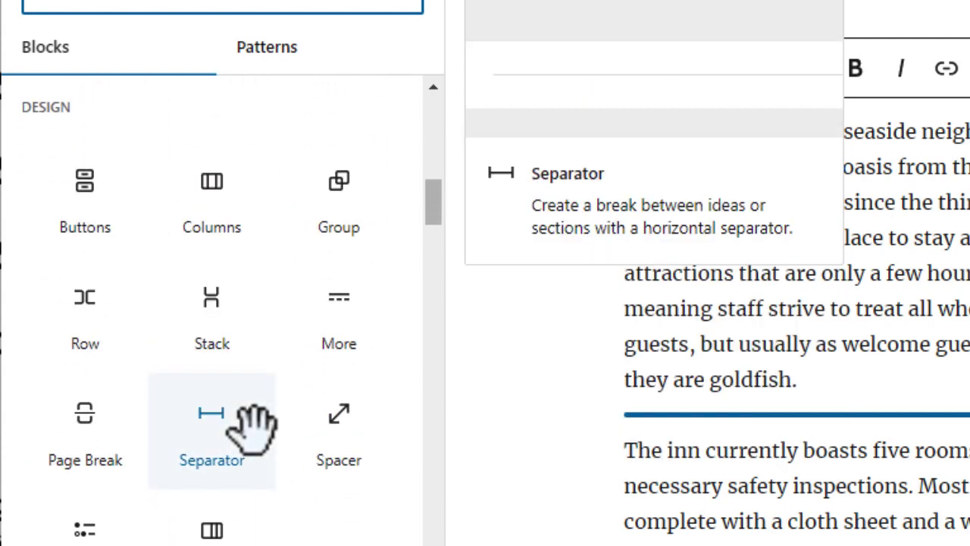
{"action": "scroll", "coordinate": [252, 428], "scroll_direction": "down", "scroll_amount": 4}
{"action": "scroll", "coordinate": [252, 428], "scroll_direction": "down", "scroll_amount": 8}
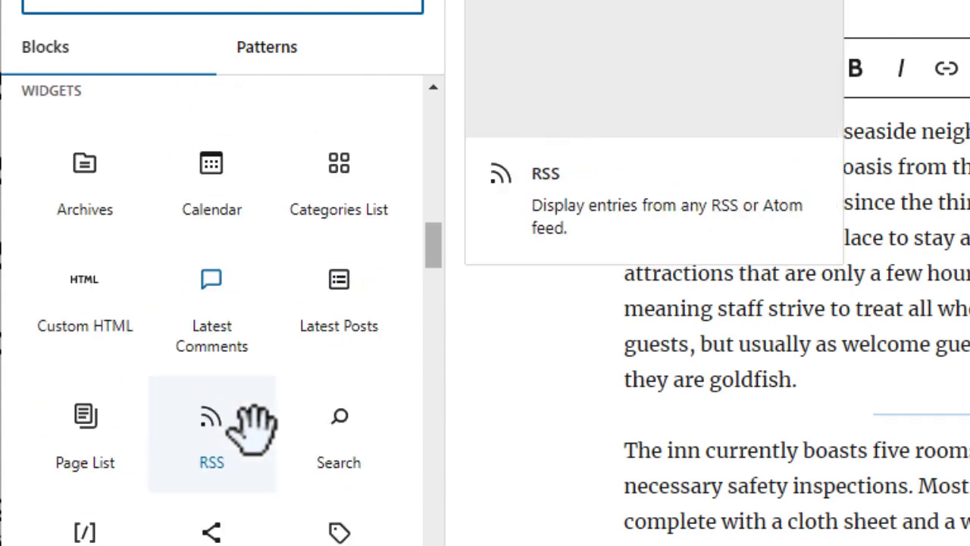
{"action": "scroll", "coordinate": [253, 428], "scroll_direction": "up", "scroll_amount": 15}
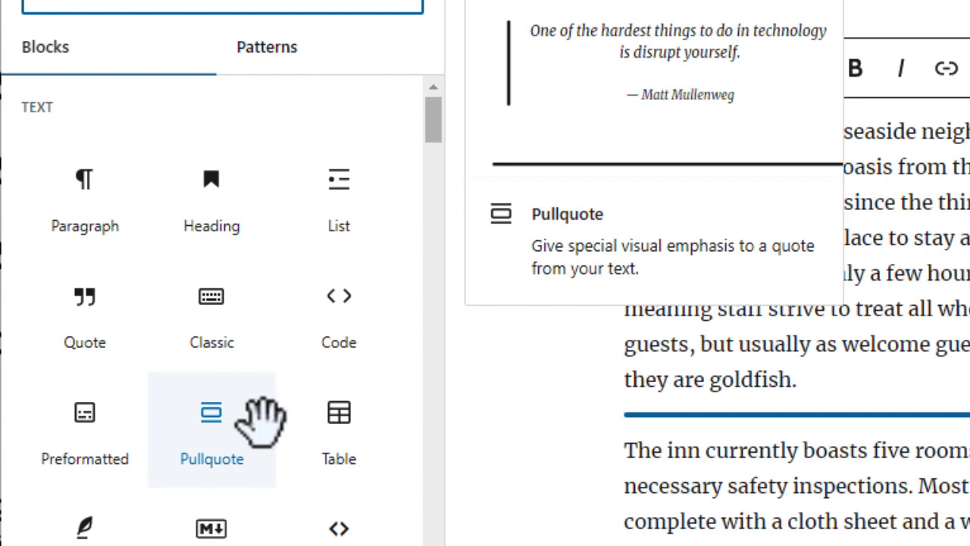
{"action": "scroll", "coordinate": [262, 417], "scroll_direction": "down", "scroll_amount": 5}
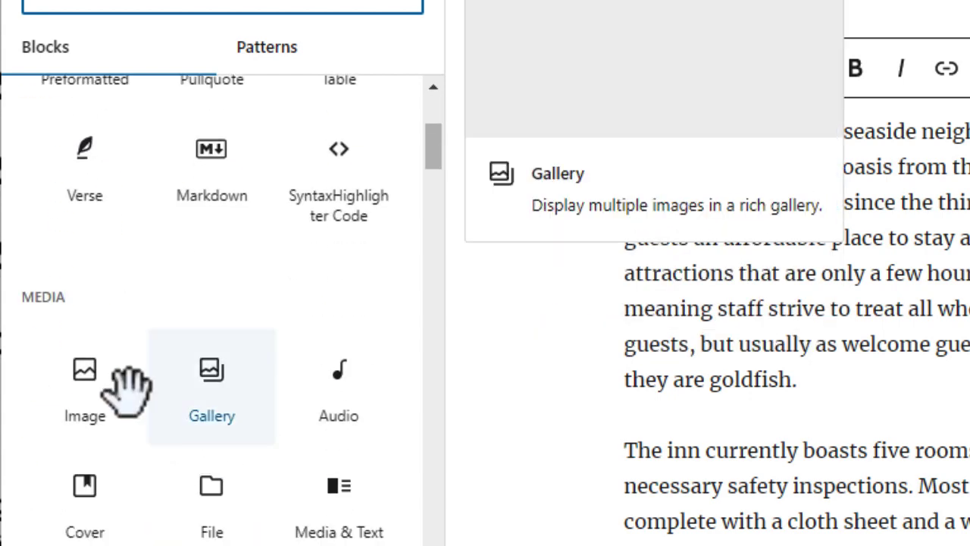
{"action": "left_click", "coordinate": [86, 379]}
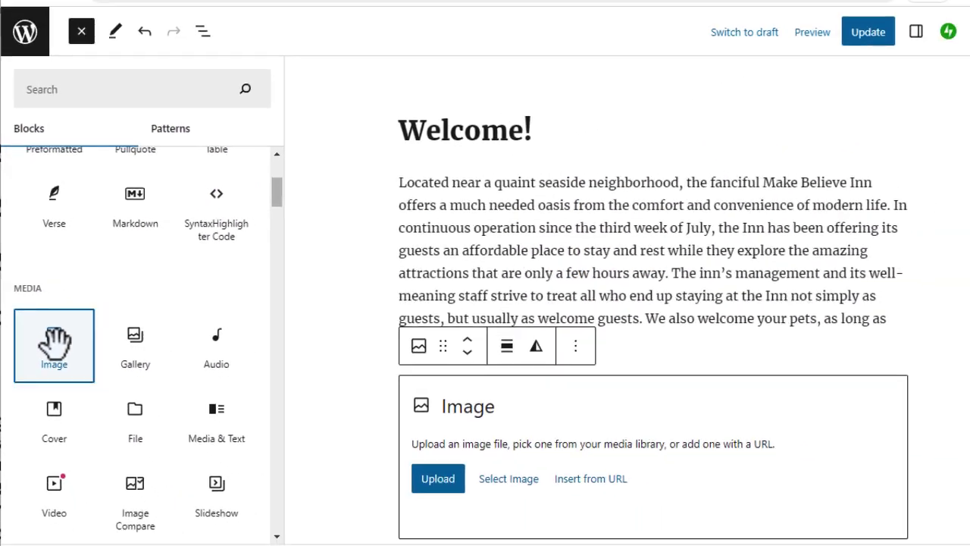
Upload the bedroom photo Hotel room 750px.jpg into the empty Image block
{"action": "left_click", "coordinate": [415, 477]}
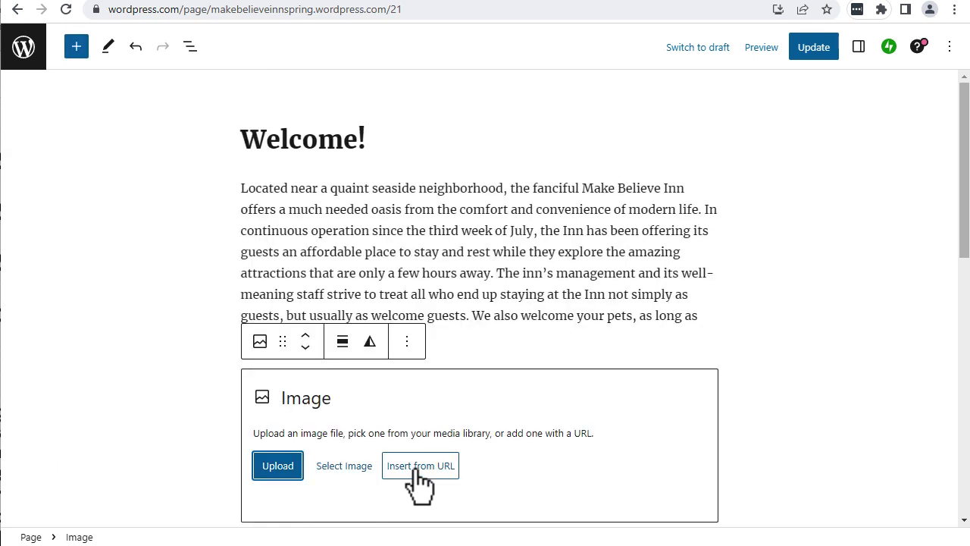
{"action": "left_click", "coordinate": [286, 467]}
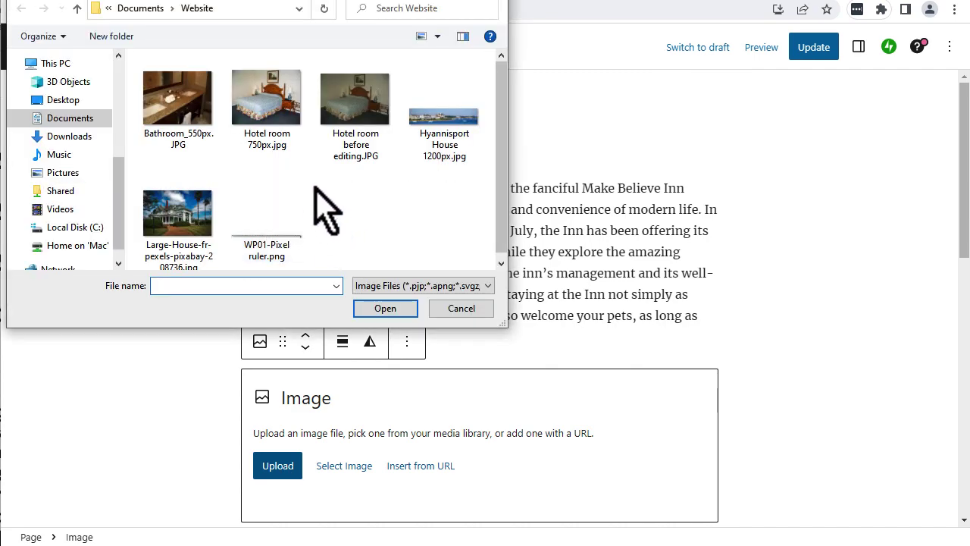
{"action": "left_click", "coordinate": [277, 129]}
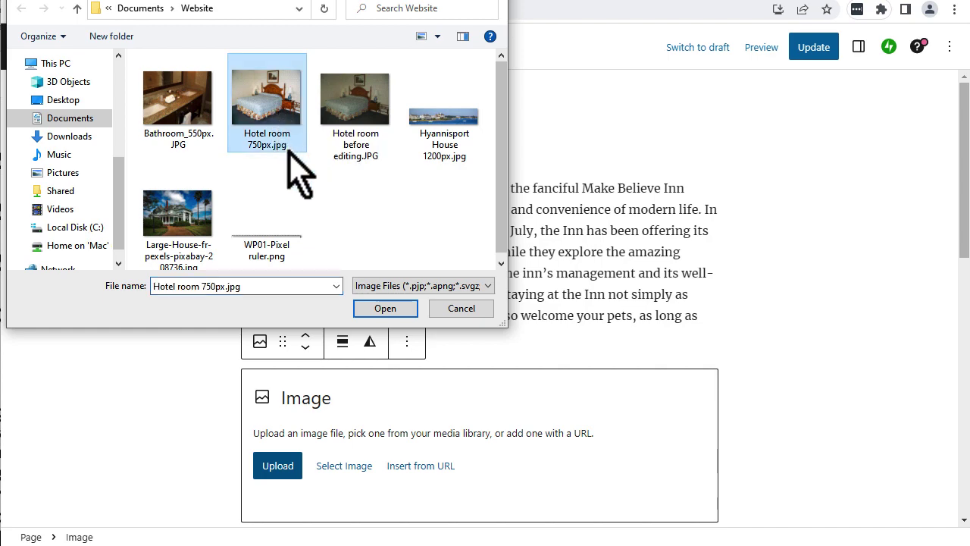
{"action": "left_click", "coordinate": [381, 311]}
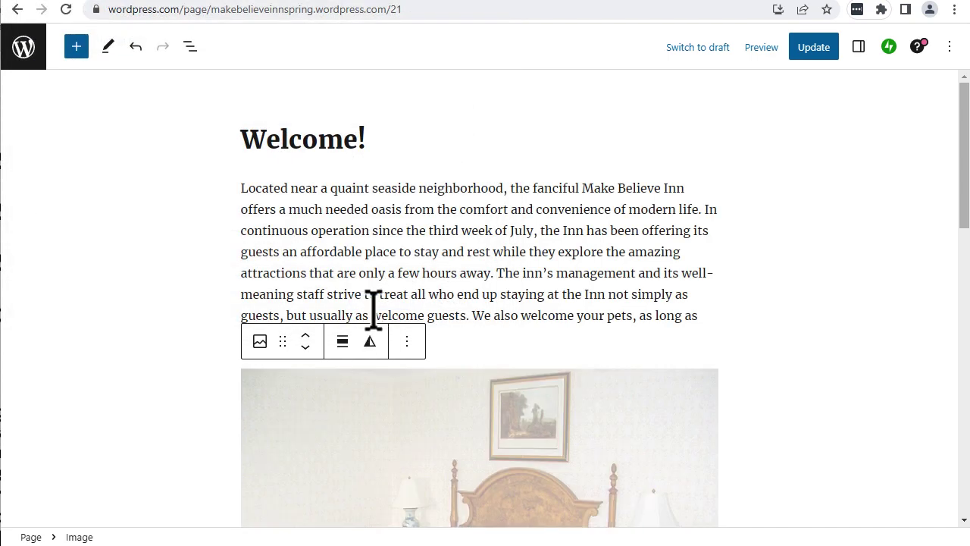
{"action": "scroll", "coordinate": [557, 459], "scroll_direction": "down", "scroll_amount": 3}
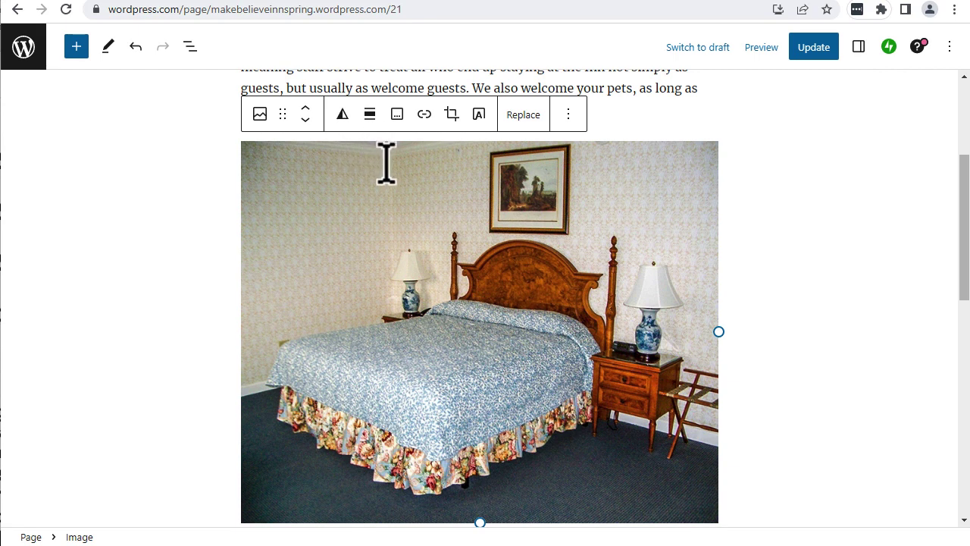
Align the bedroom photo right and narrow it so the rooms paragraph wraps beside it
{"action": "left_click", "coordinate": [372, 116]}
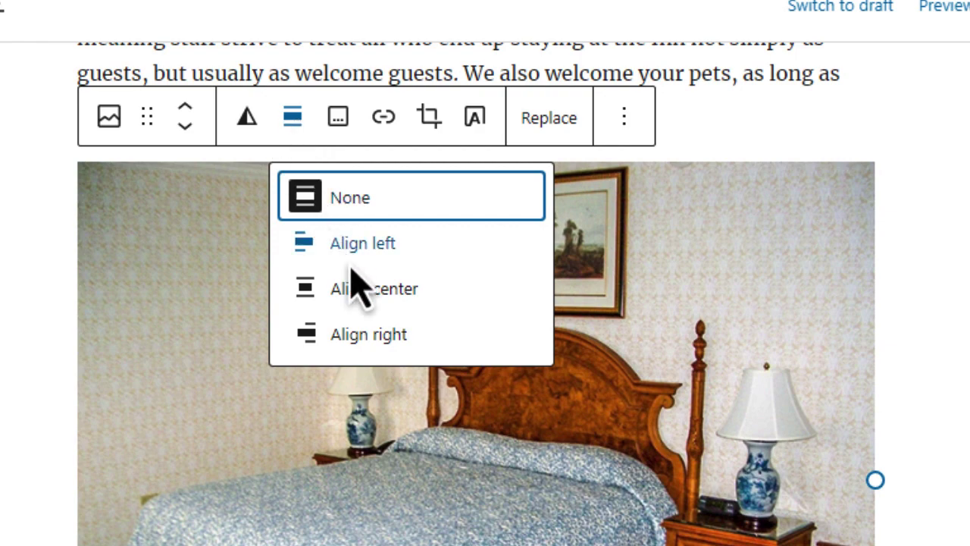
{"action": "left_click", "coordinate": [374, 339]}
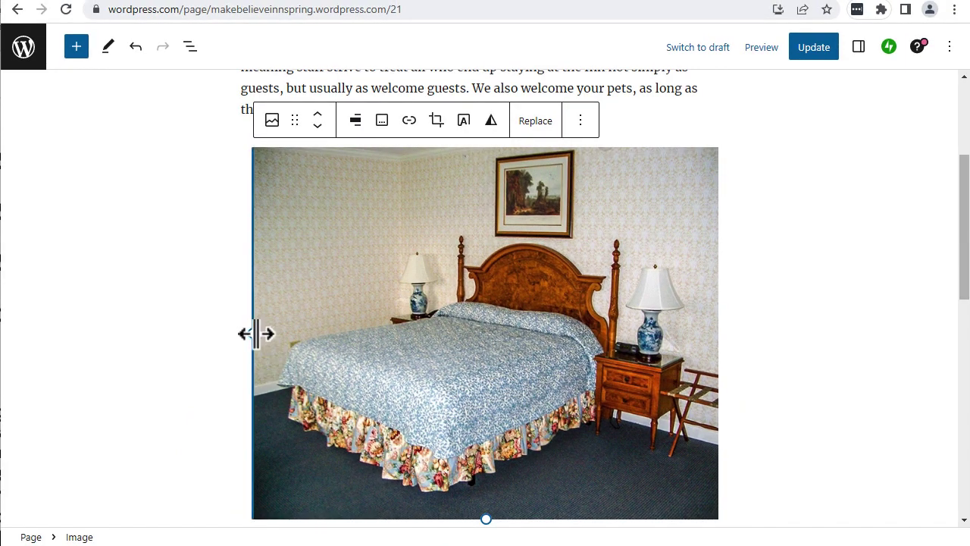
{"action": "left_click_drag", "start_coordinate": [254, 333], "coordinate": [384, 336]}
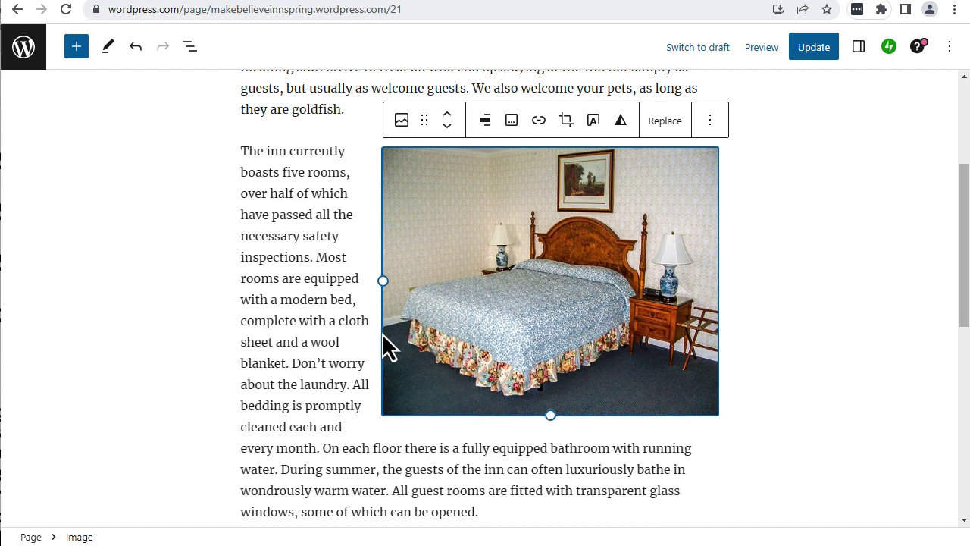
{"action": "left_click", "coordinate": [283, 362]}
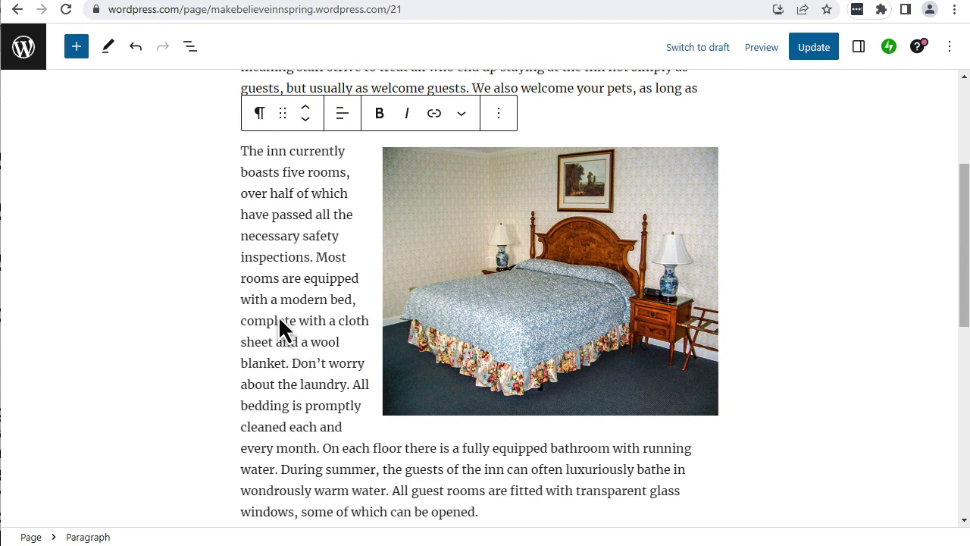
Add another Image block after the rooms paragraph
{"action": "left_click", "coordinate": [77, 50]}
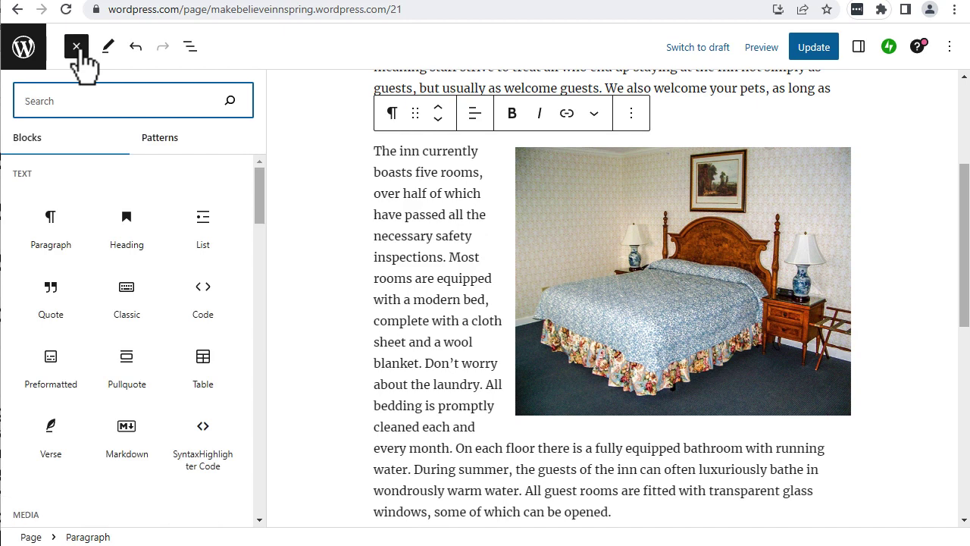
{"action": "scroll", "coordinate": [119, 200], "scroll_direction": "down", "scroll_amount": 4}
{"action": "left_click", "coordinate": [50, 258]}
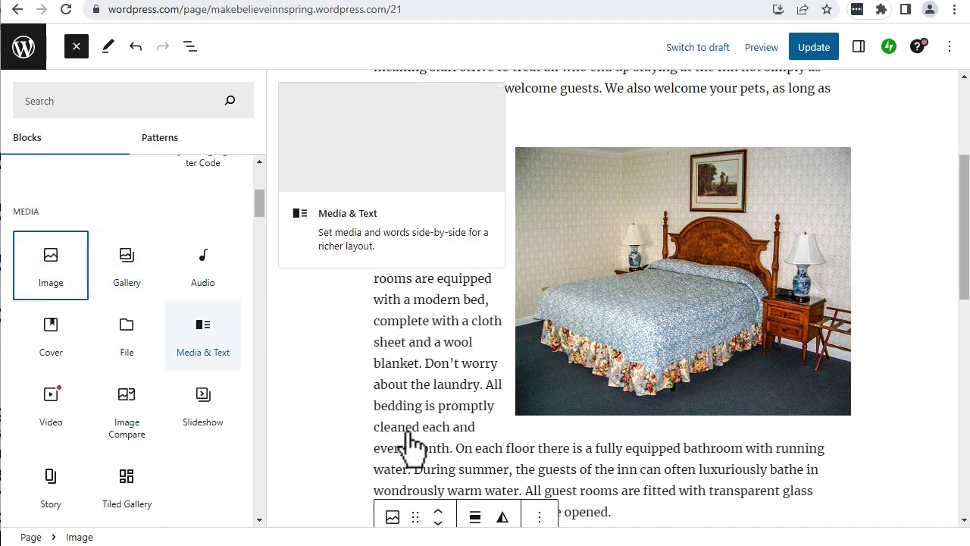
{"action": "scroll", "coordinate": [474, 446], "scroll_direction": "down", "scroll_amount": 2}
{"action": "scroll", "coordinate": [474, 446], "scroll_direction": "down", "scroll_amount": 2}
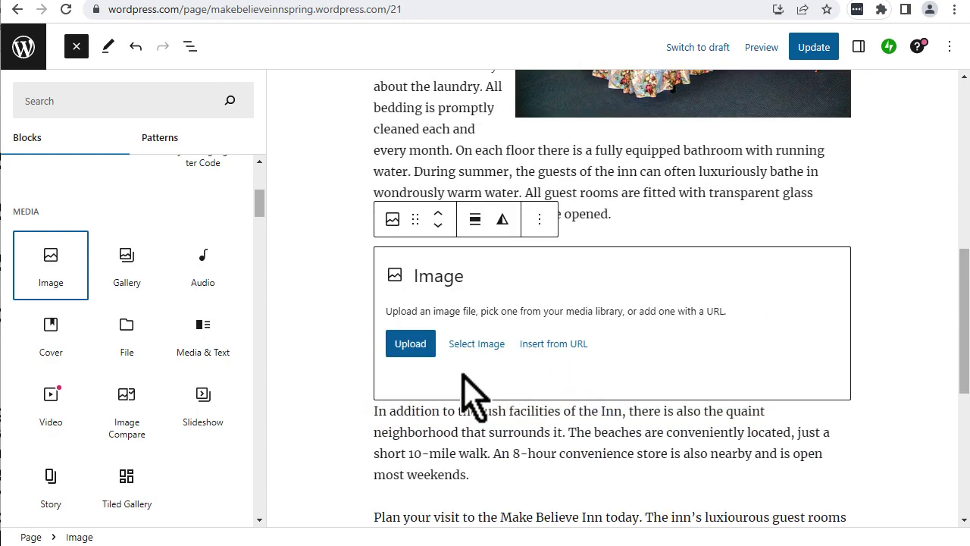
Upload Bathroom_550px.JPG into the new Image block
{"action": "left_click", "coordinate": [411, 342]}
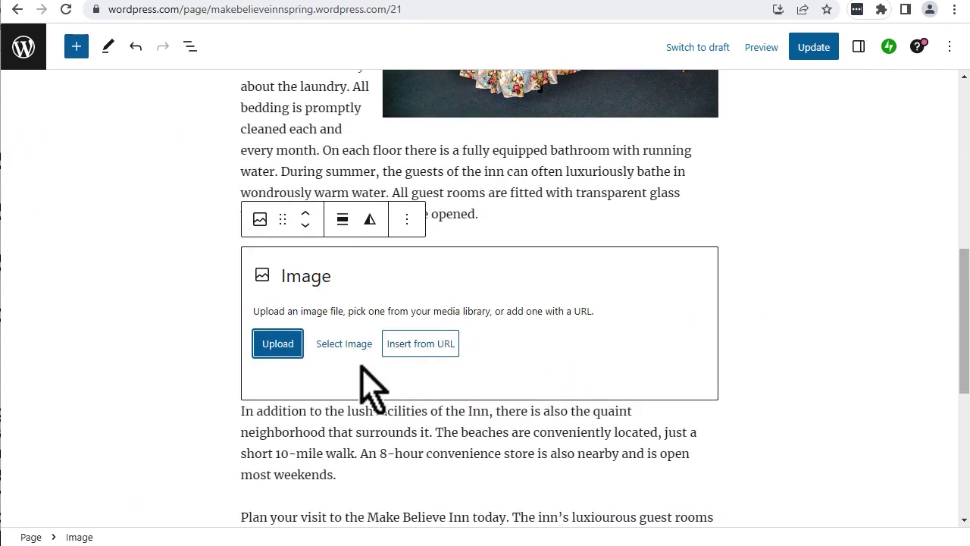
{"action": "left_click", "coordinate": [289, 350]}
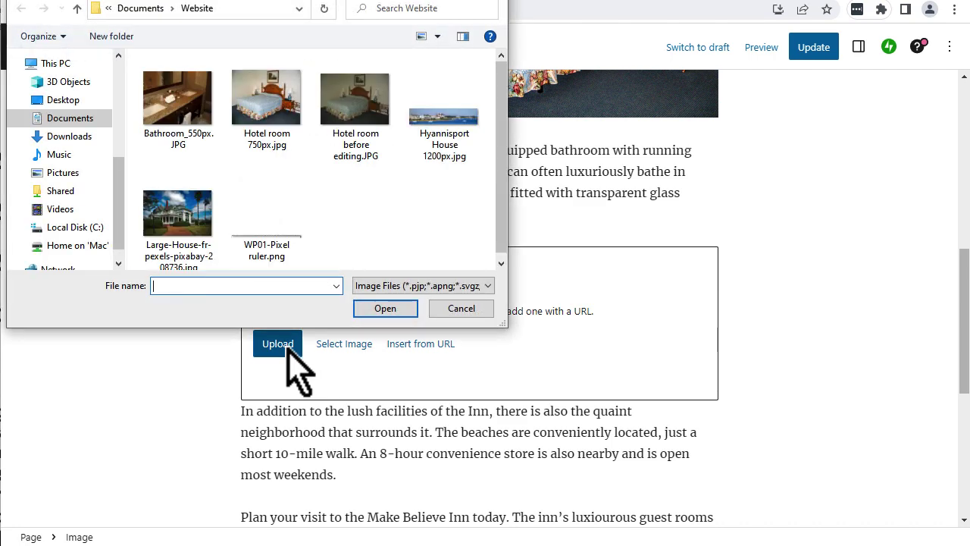
{"action": "left_click", "coordinate": [182, 121]}
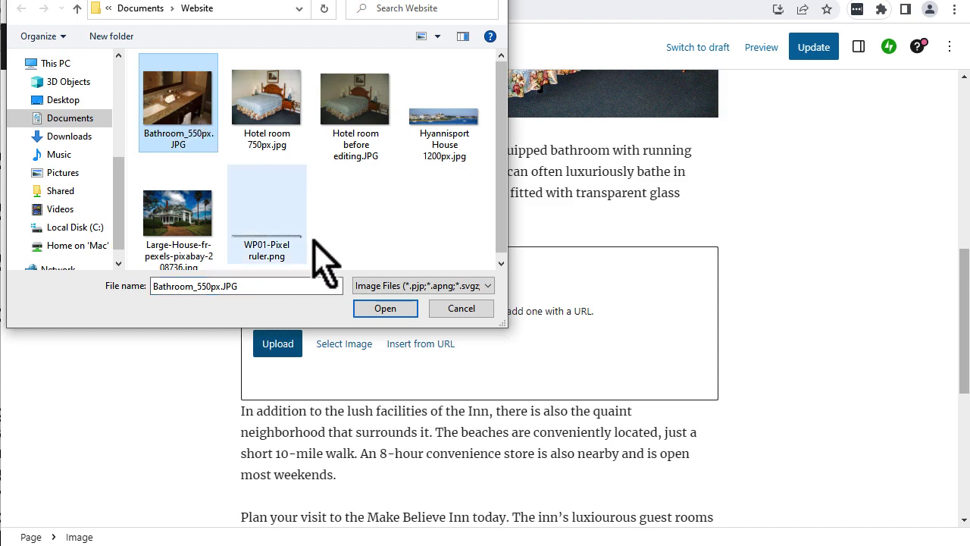
{"action": "left_click", "coordinate": [394, 311]}
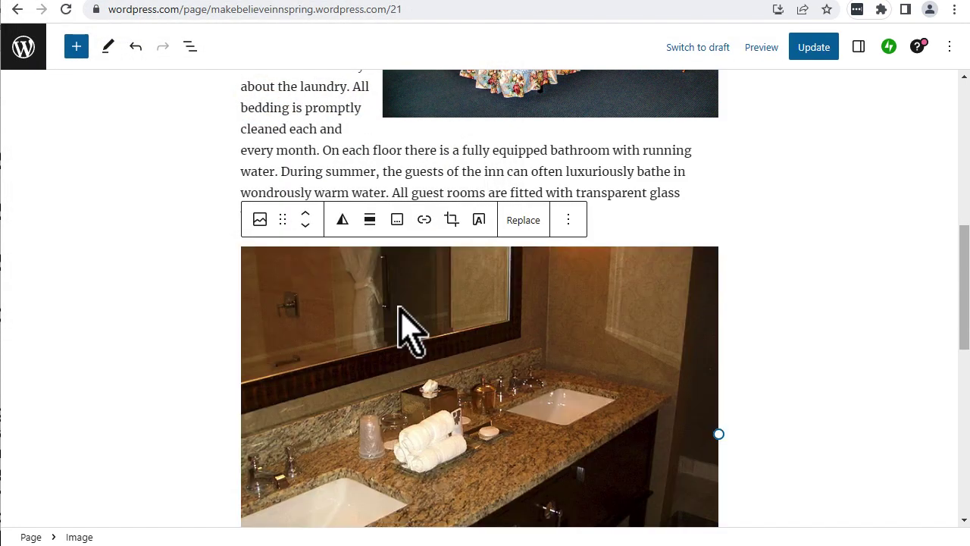
Left-align the bathroom photo and narrow it so the neighborhood paragraph wraps to its right
{"action": "left_click", "coordinate": [375, 229]}
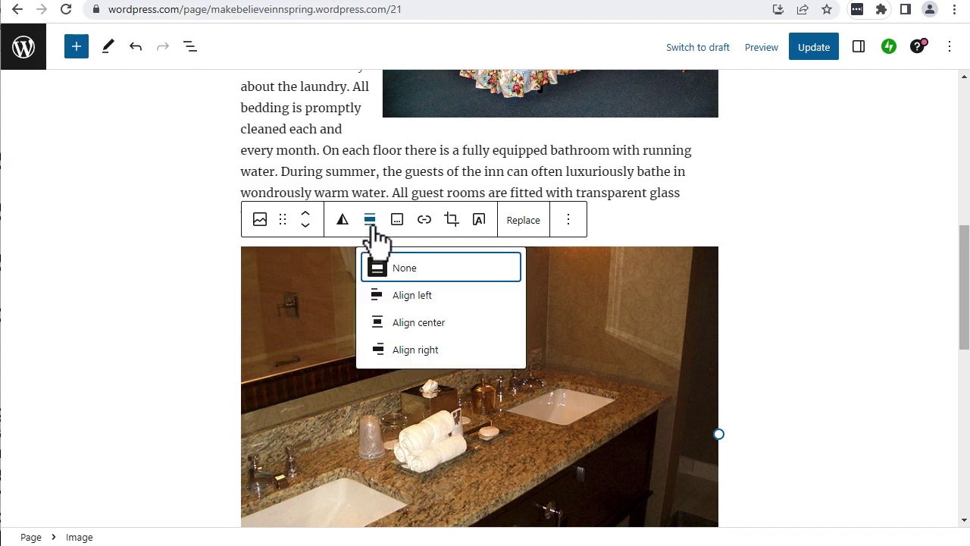
{"action": "left_click", "coordinate": [413, 295]}
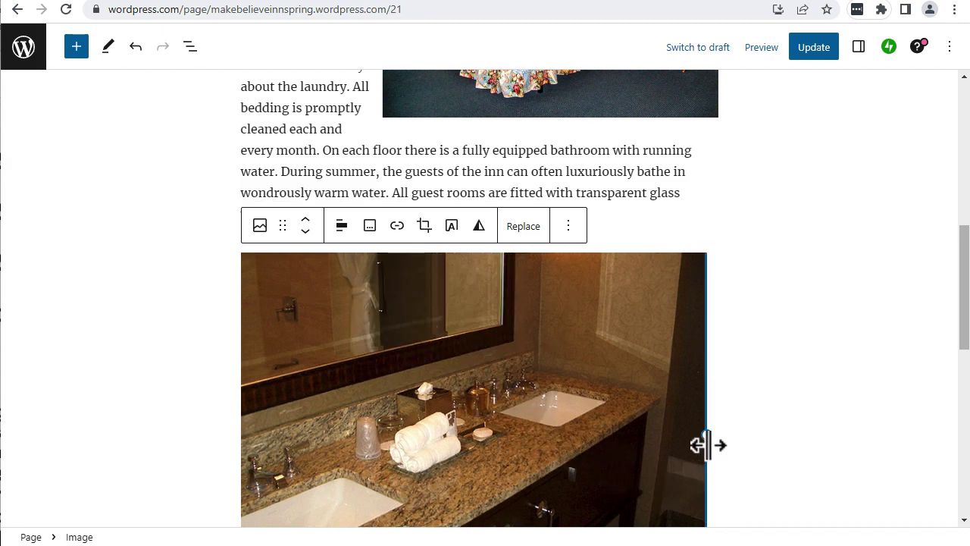
{"action": "left_click_drag", "start_coordinate": [708, 441], "coordinate": [528, 425]}
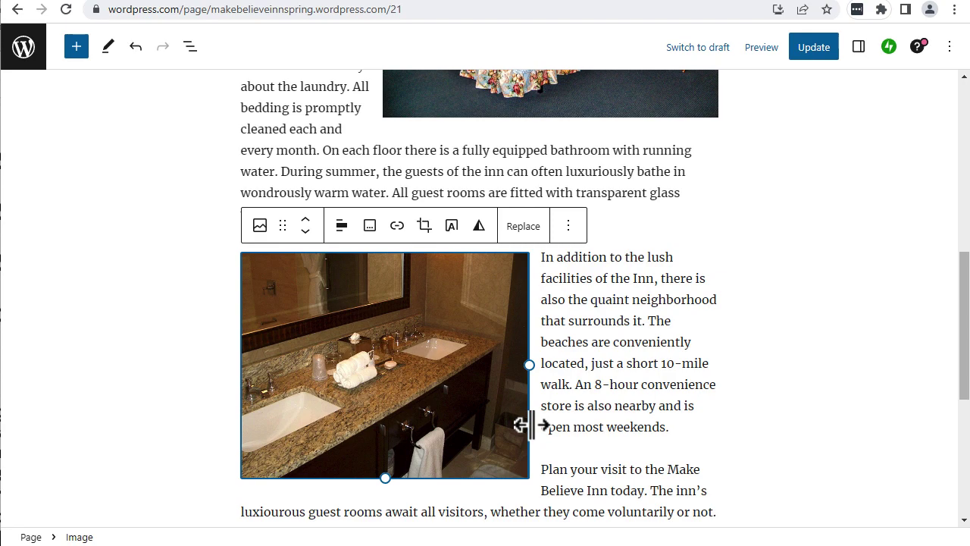
{"action": "left_click", "coordinate": [613, 402]}
{"action": "scroll", "coordinate": [612, 403], "scroll_direction": "down", "scroll_amount": 3}
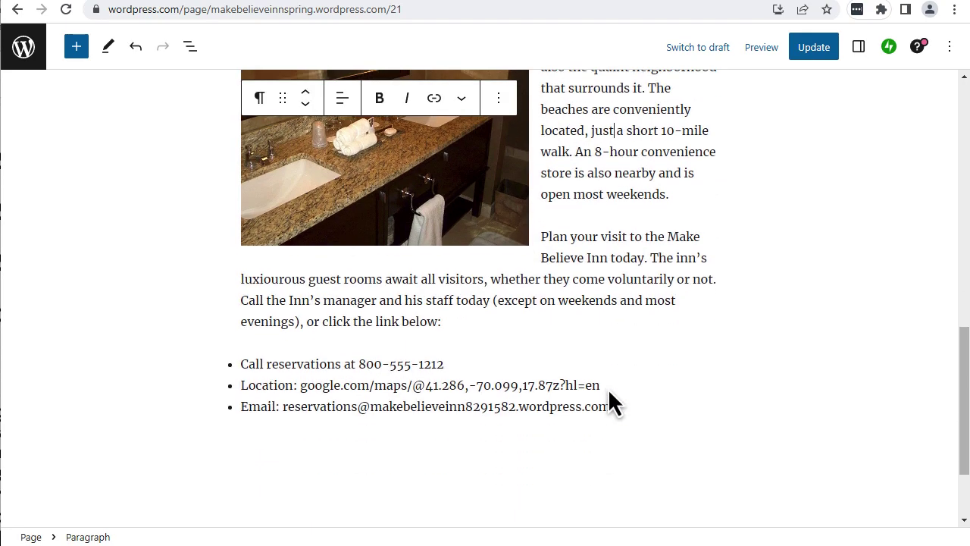
{"action": "scroll", "coordinate": [608, 388], "scroll_direction": "up", "scroll_amount": 2}
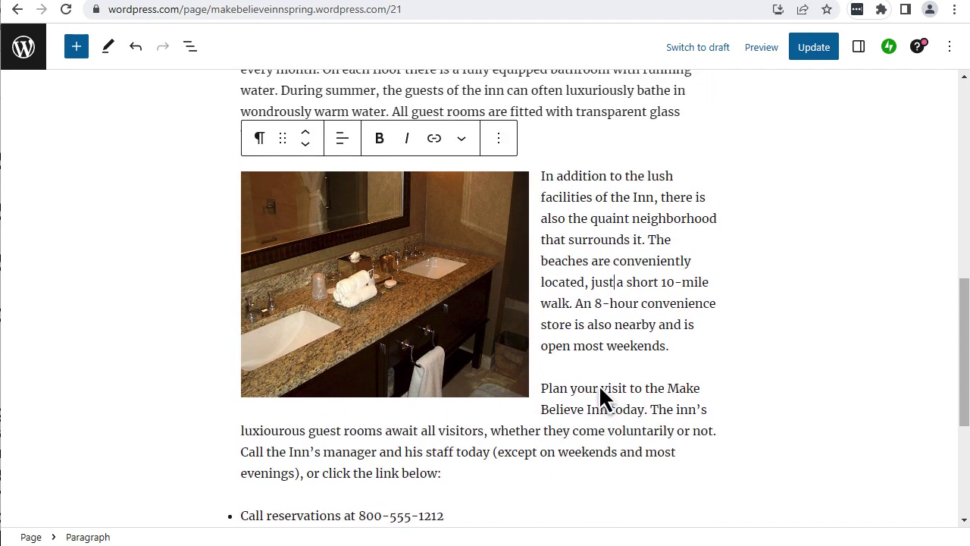
{"action": "scroll", "coordinate": [599, 394], "scroll_direction": "up", "scroll_amount": 2}
{"action": "scroll", "coordinate": [601, 439], "scroll_direction": "down", "scroll_amount": 3}
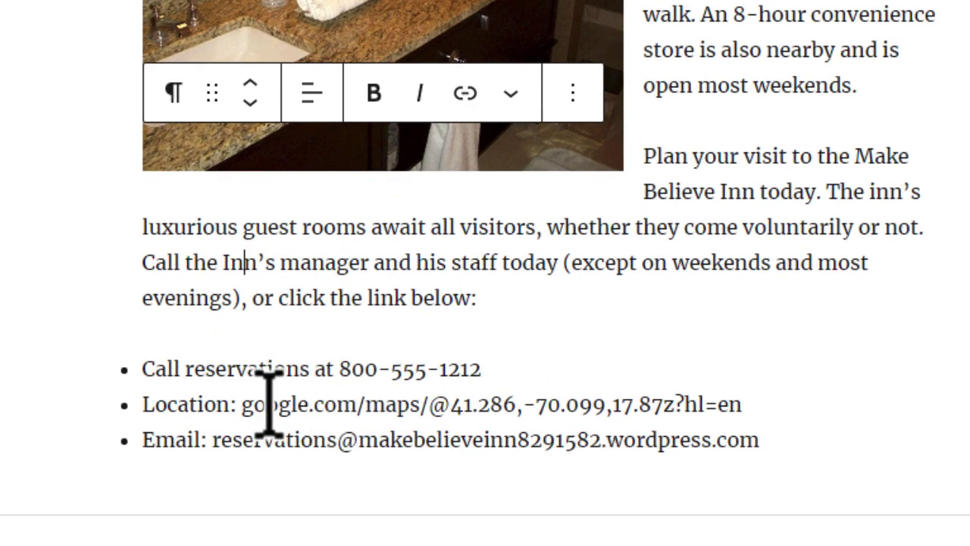
Link the Google Maps address in the Location bullet to the pasted Google Maps URL
{"action": "left_click_drag", "start_coordinate": [269, 406], "coordinate": [697, 411]}
{"action": "key", "text": "ctrl+c"}
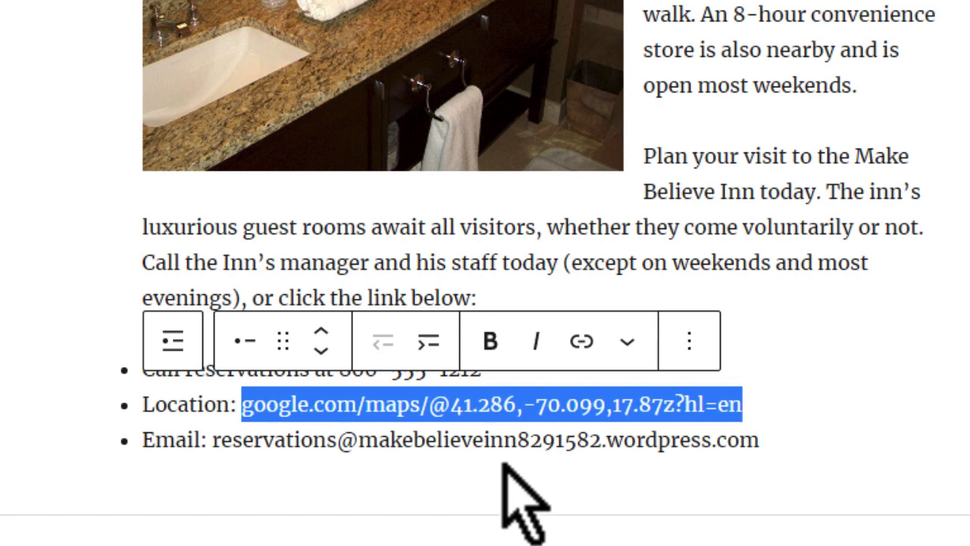
{"action": "left_click", "coordinate": [582, 342]}
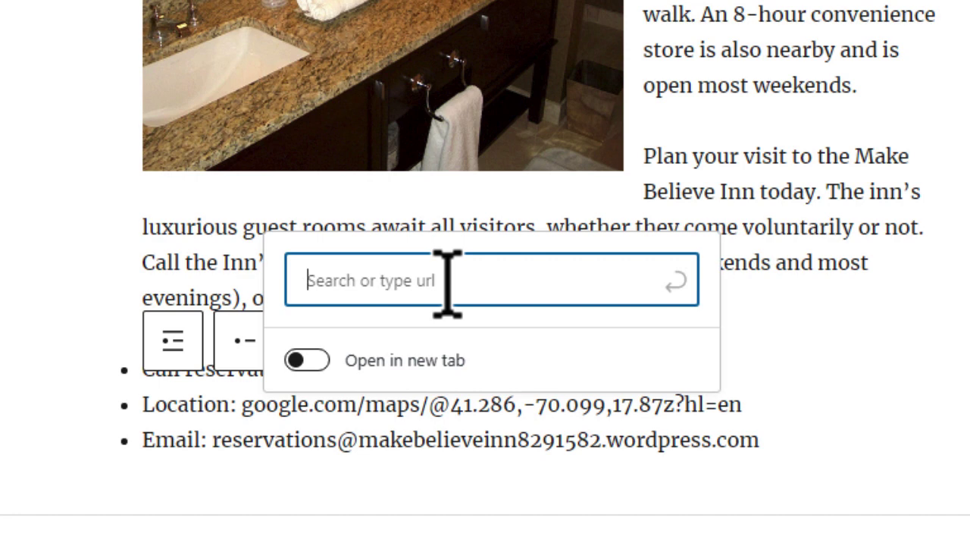
{"action": "key", "text": "ctrl+v"}
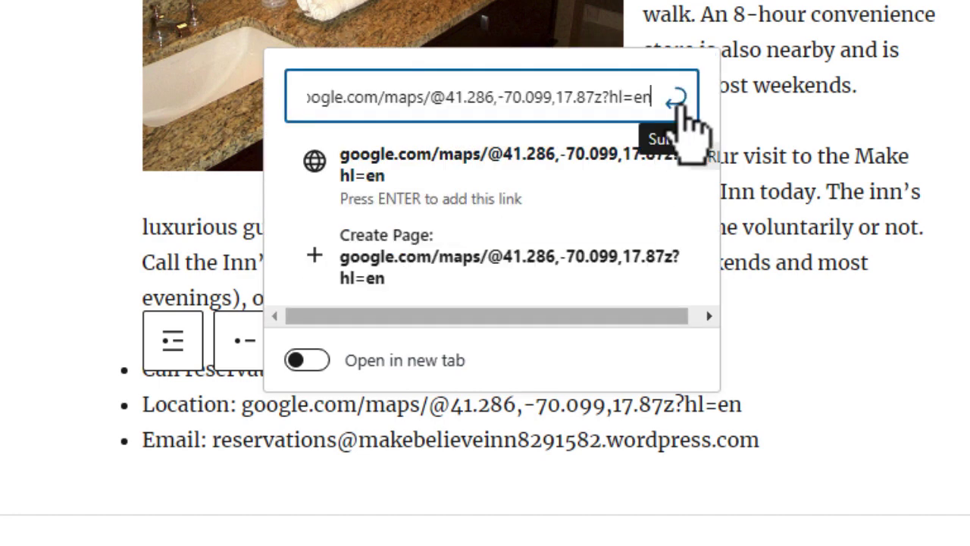
{"action": "left_click", "coordinate": [679, 102]}
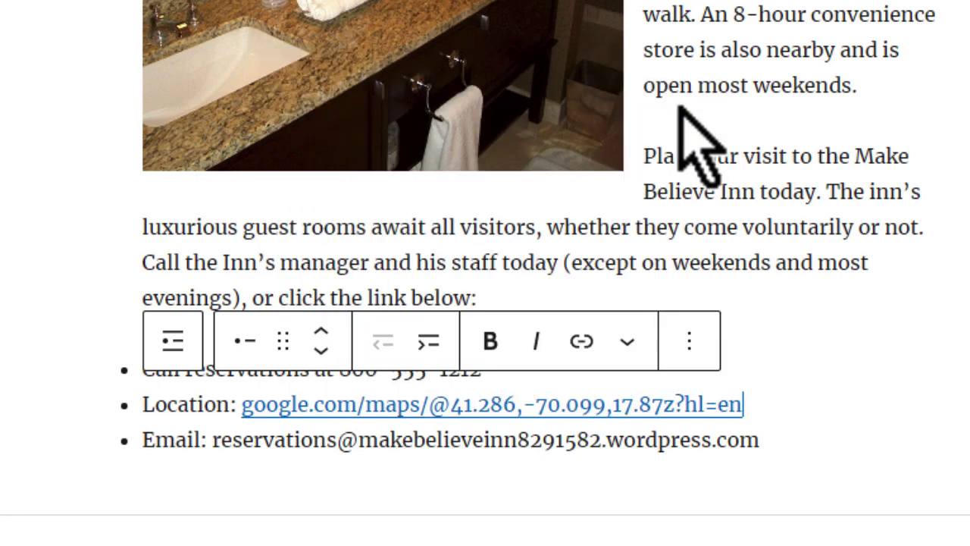
Turn the reservations e-mail address in the Email bullet into a mailto link and verify its target
{"action": "left_click", "coordinate": [695, 214]}
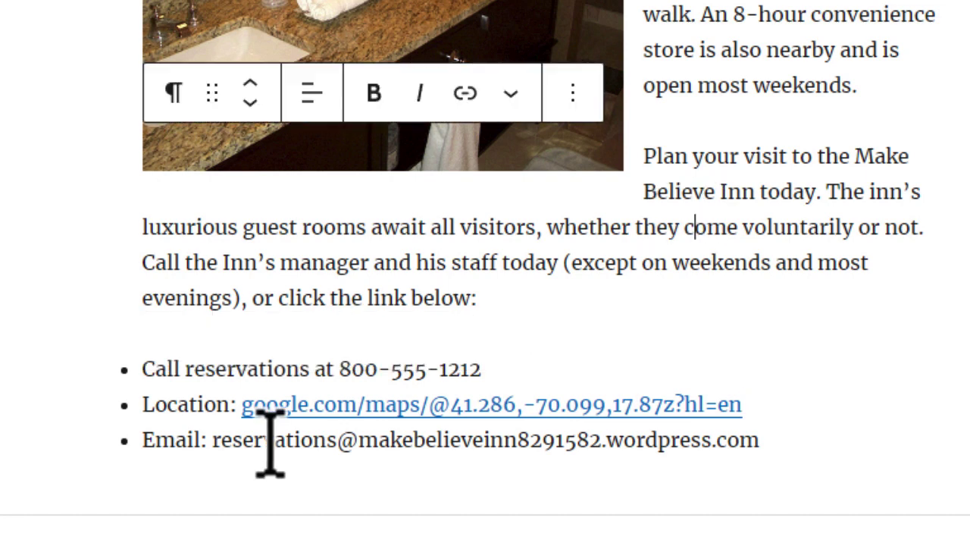
{"action": "left_click_drag", "start_coordinate": [267, 441], "coordinate": [726, 446]}
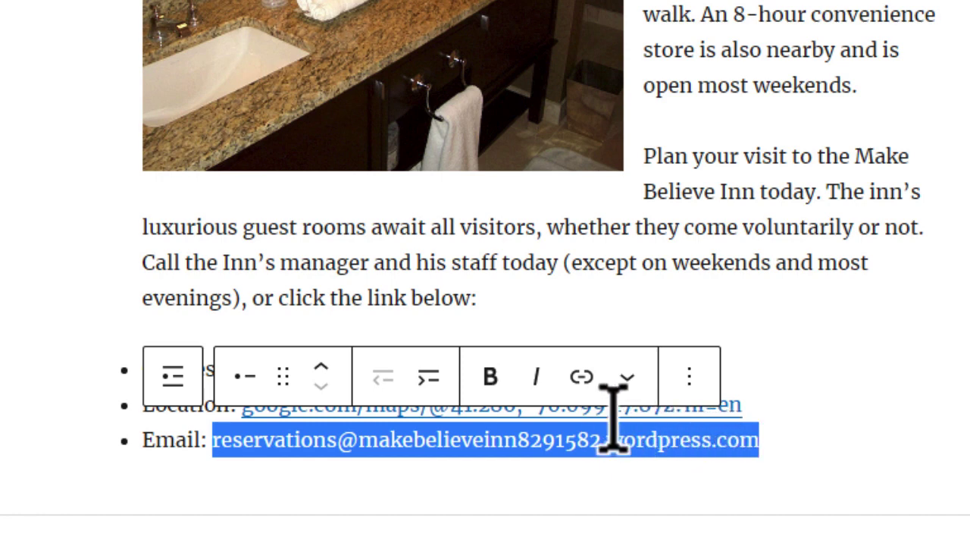
{"action": "left_click", "coordinate": [582, 376]}
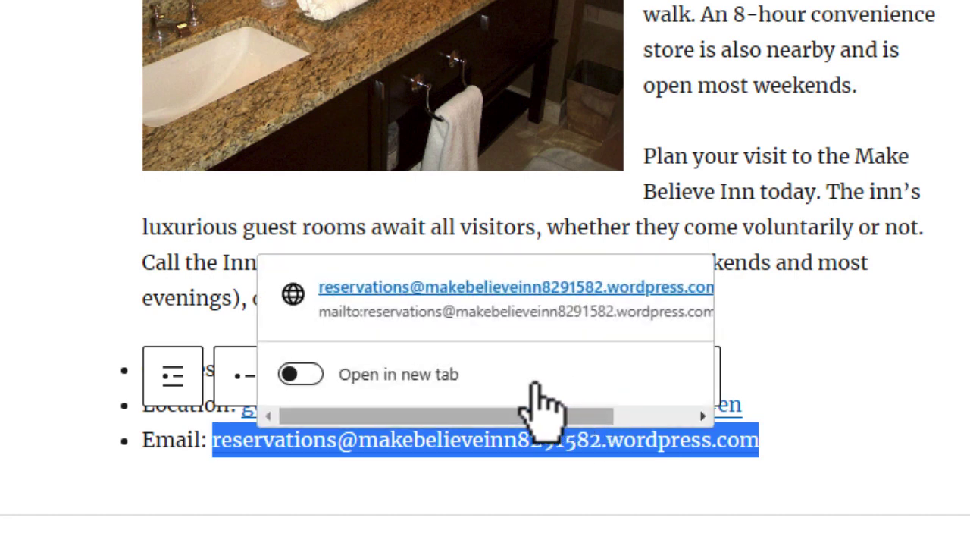
{"action": "mouse_move", "coordinate": [581, 421]}
{"action": "left_mouse_down"}
{"action": "mouse_move", "coordinate": [641, 429]}
{"action": "mouse_move", "coordinate": [693, 414]}
{"action": "left_mouse_up"}
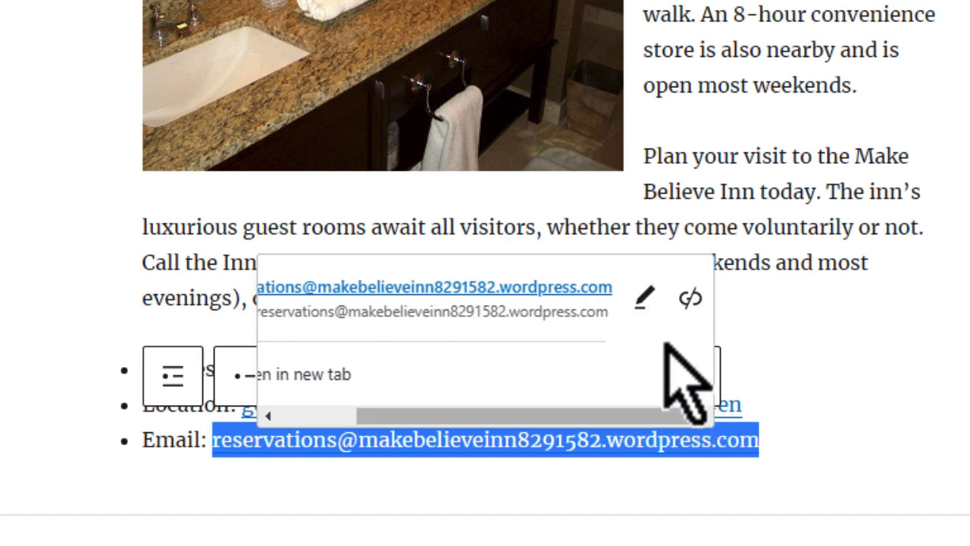
{"action": "left_click", "coordinate": [646, 297]}
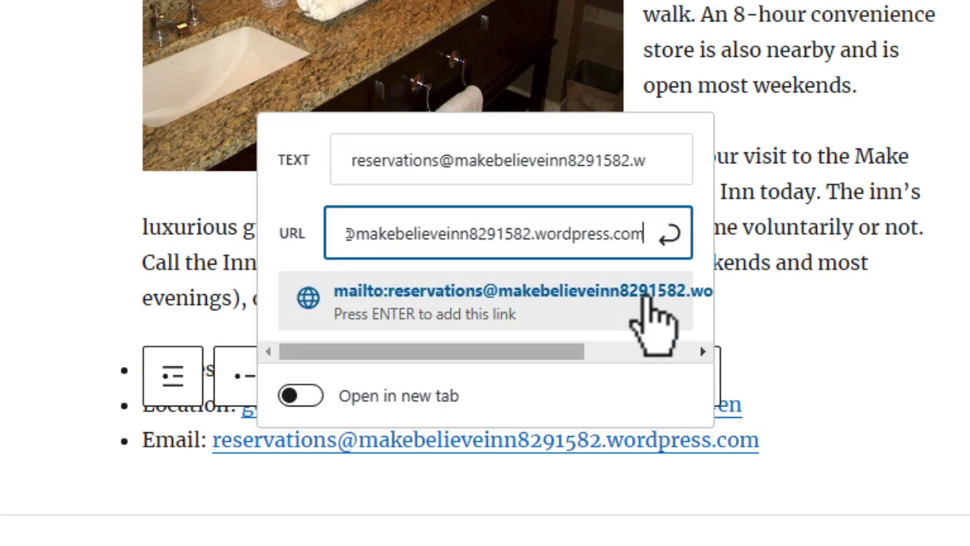
{"action": "left_click", "coordinate": [751, 239]}
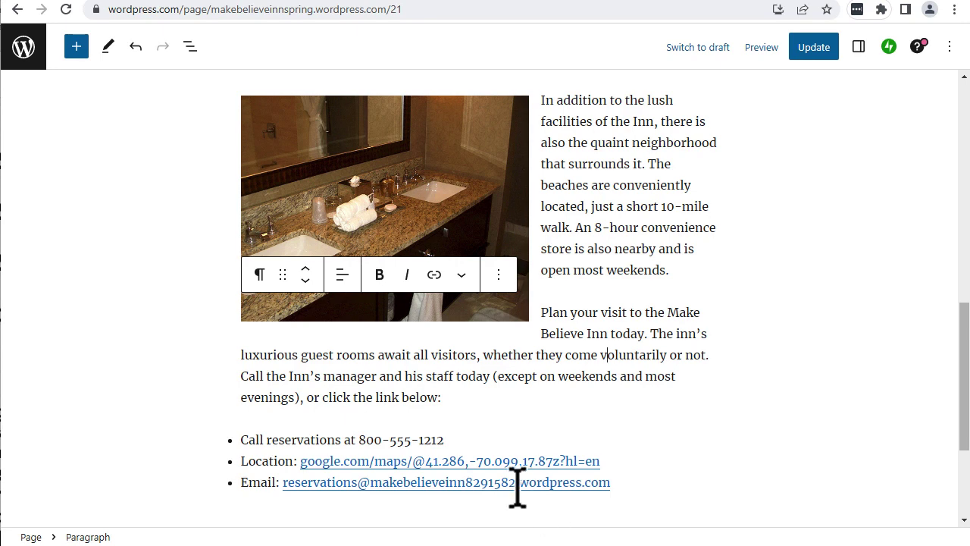
{"action": "scroll", "coordinate": [576, 364], "scroll_direction": "up", "scroll_amount": 10}
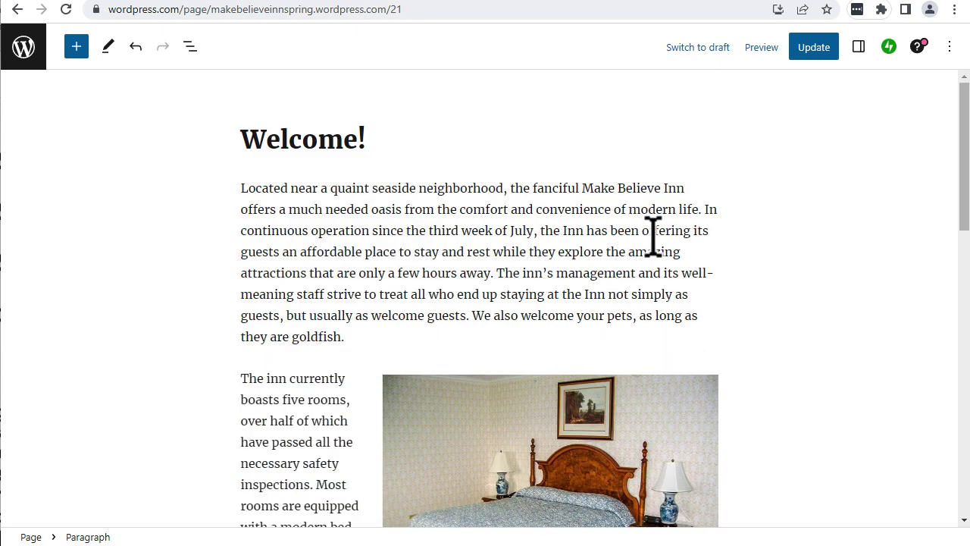
Save the Welcome page edits with Update and go to the site's Pages list
{"action": "left_click", "coordinate": [818, 49]}
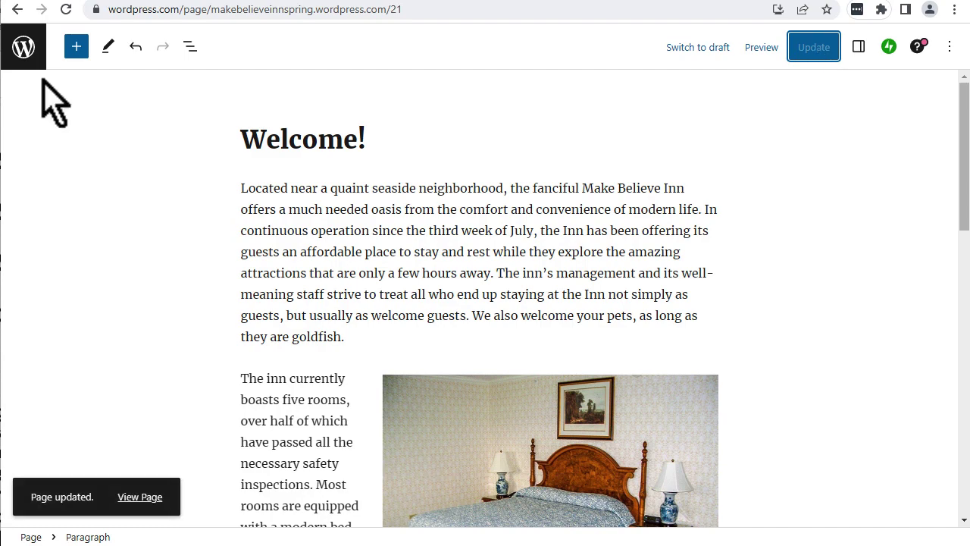
{"action": "left_click", "coordinate": [26, 51]}
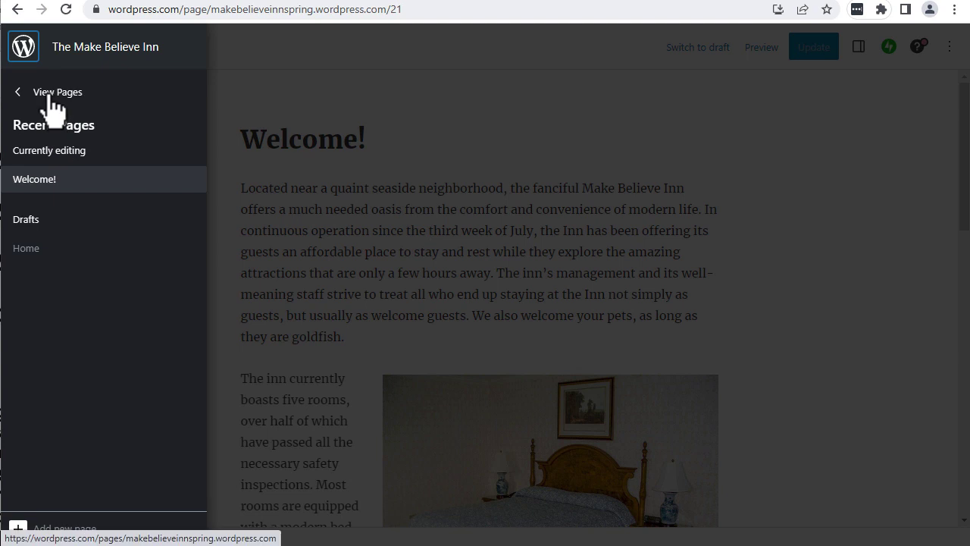
{"action": "left_click", "coordinate": [50, 93]}
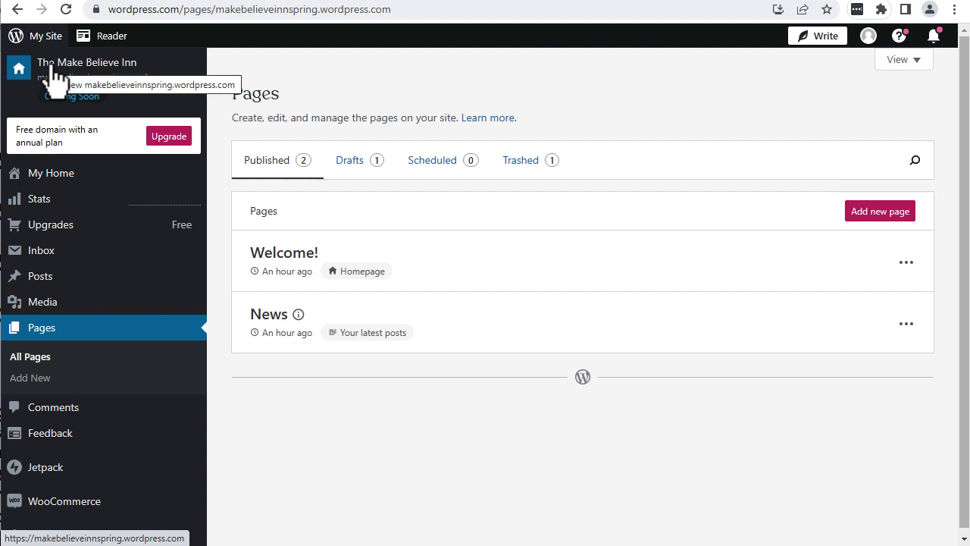
Preview the site and scroll through the updated Welcome page with its photos and links
{"action": "left_click", "coordinate": [53, 66]}
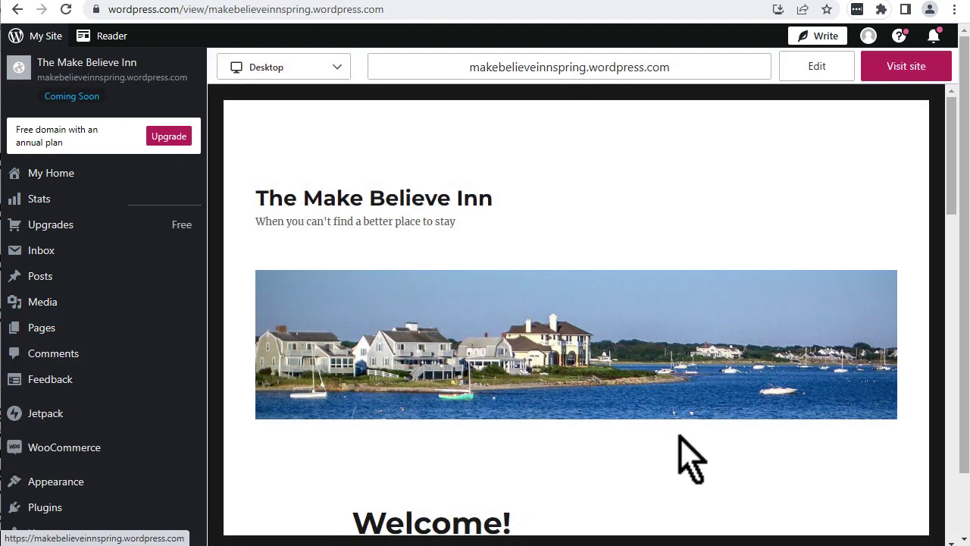
{"action": "scroll", "coordinate": [678, 455], "scroll_direction": "down", "scroll_amount": 2}
{"action": "scroll", "coordinate": [678, 433], "scroll_direction": "down", "scroll_amount": 6}
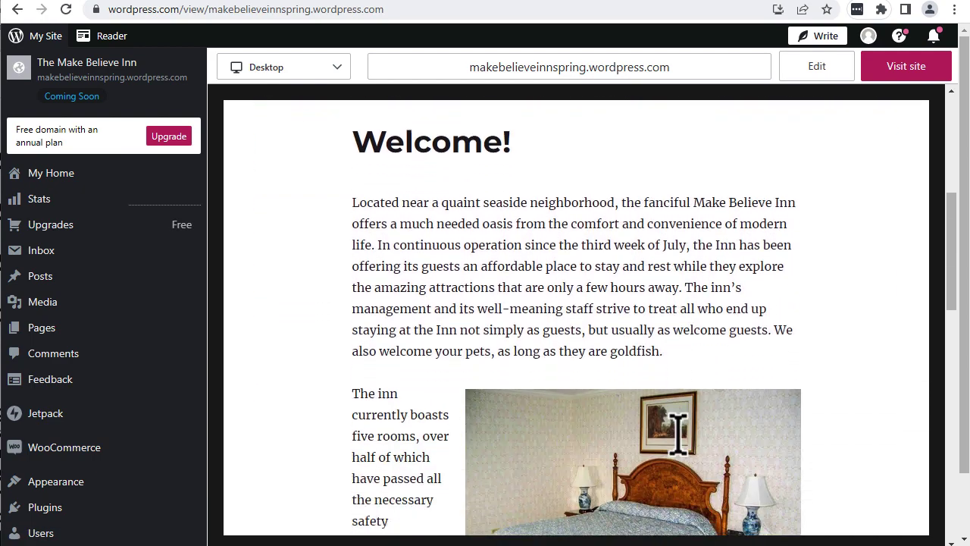
{"action": "scroll", "coordinate": [678, 434], "scroll_direction": "down", "scroll_amount": 12}
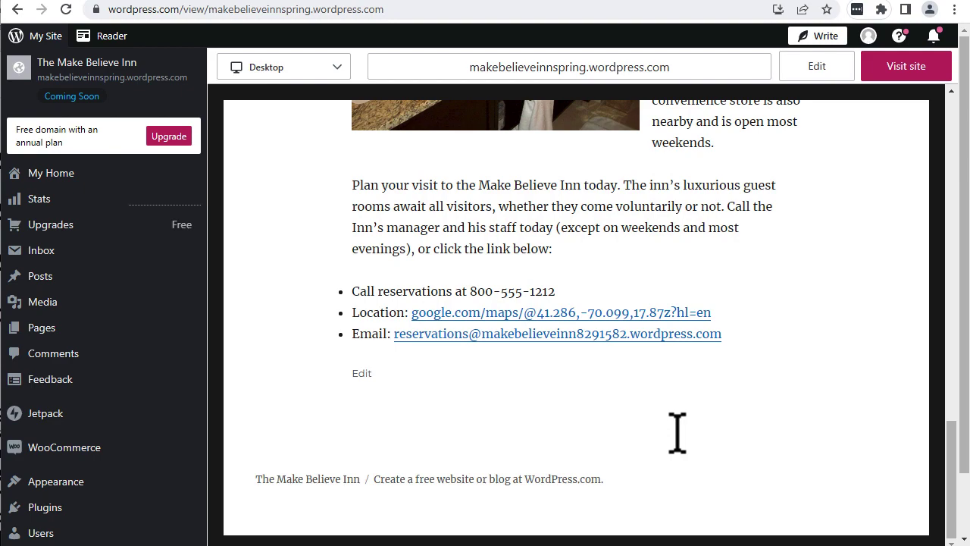
{"action": "scroll", "coordinate": [678, 434], "scroll_direction": "down", "scroll_amount": 2}
{"action": "scroll", "coordinate": [715, 444], "scroll_direction": "up", "scroll_amount": 12}
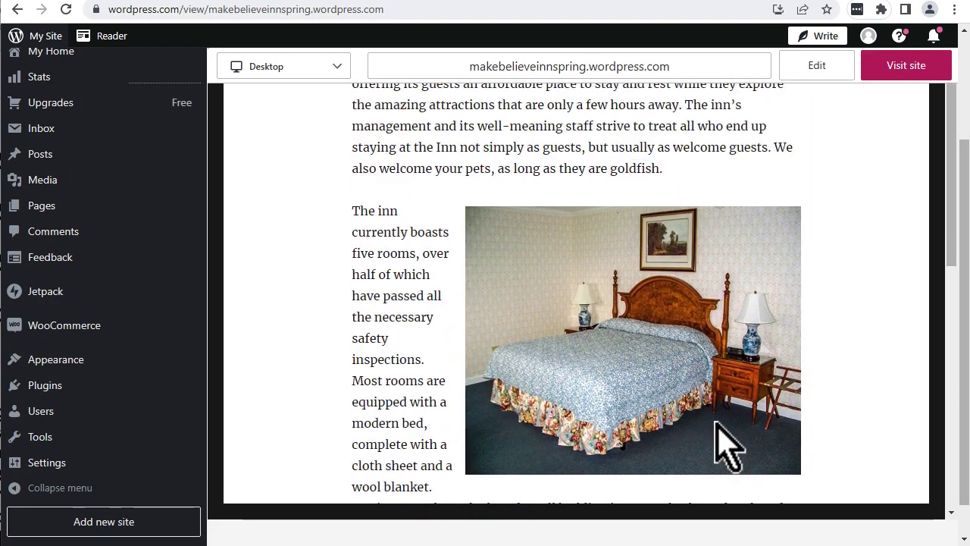
{"action": "scroll", "coordinate": [724, 448], "scroll_direction": "up", "scroll_amount": 5}
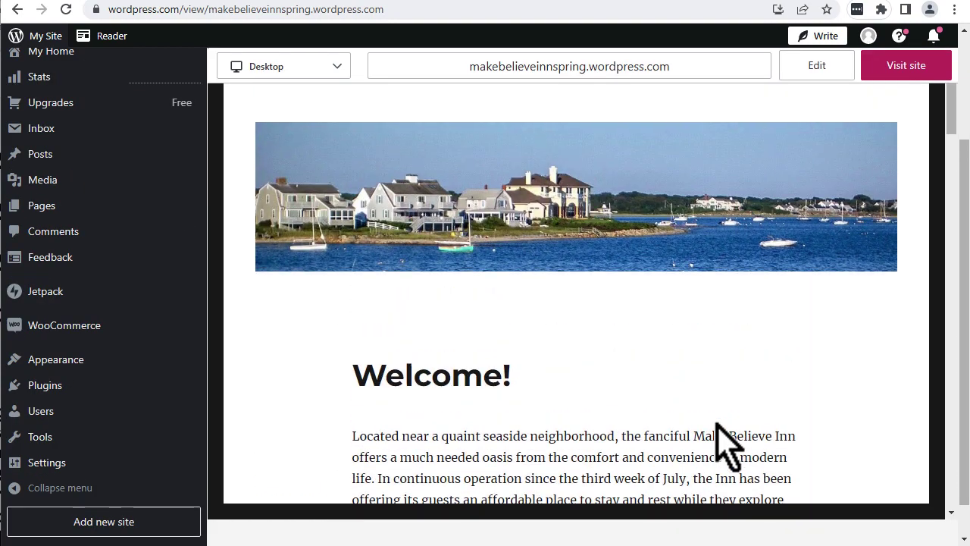